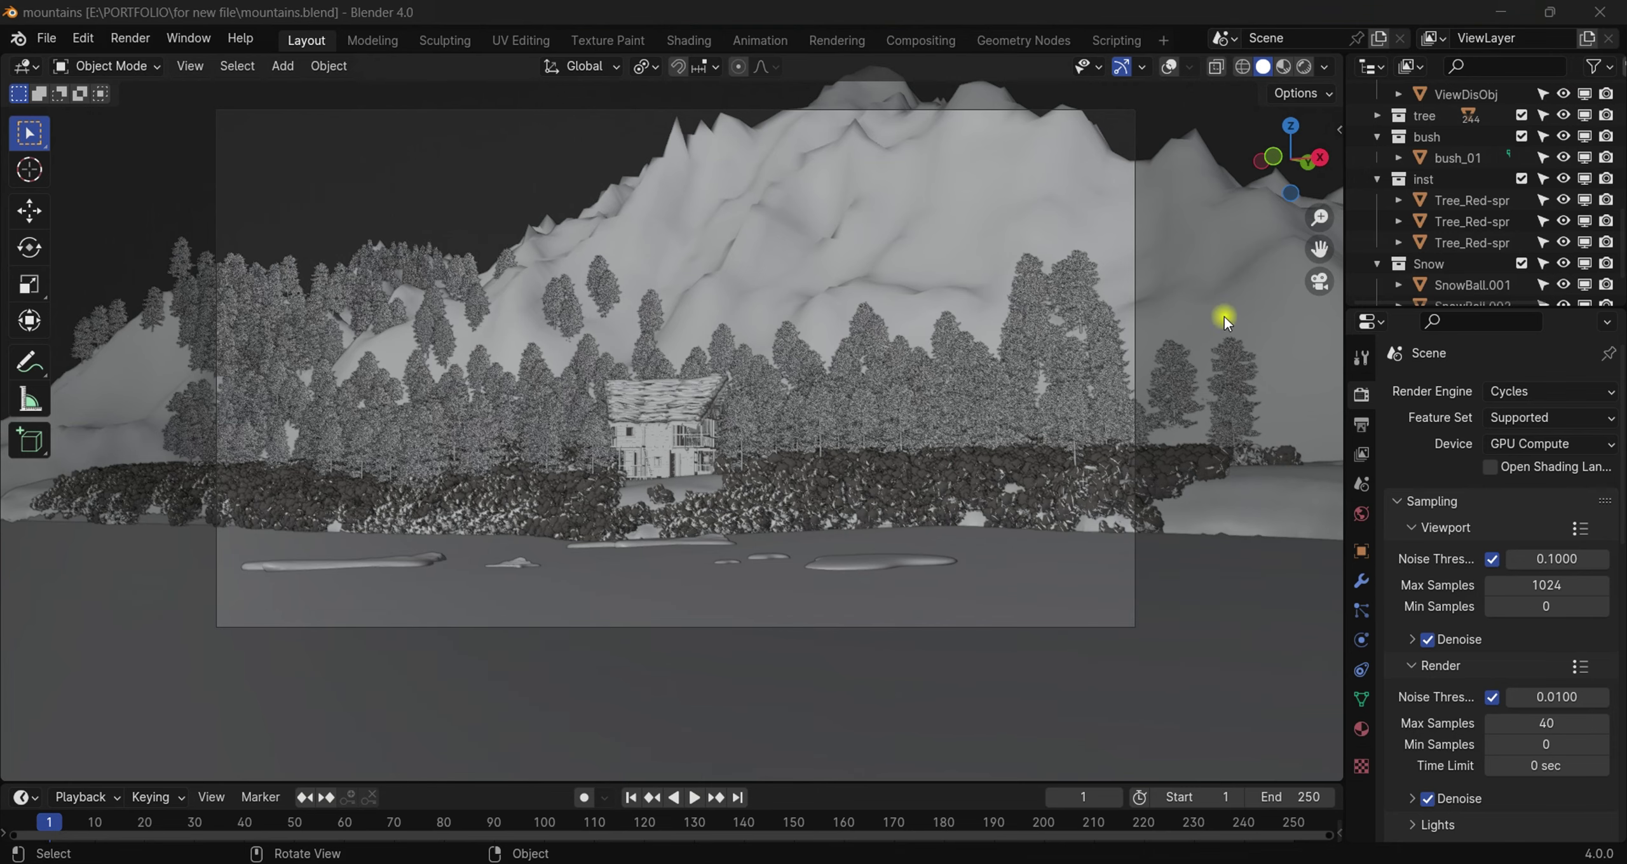
Step: Orbit around the snowy cabin and pine forest, selecting the Landscape.003 mountain terrain
middle_drag(1226, 277, 783, 371)
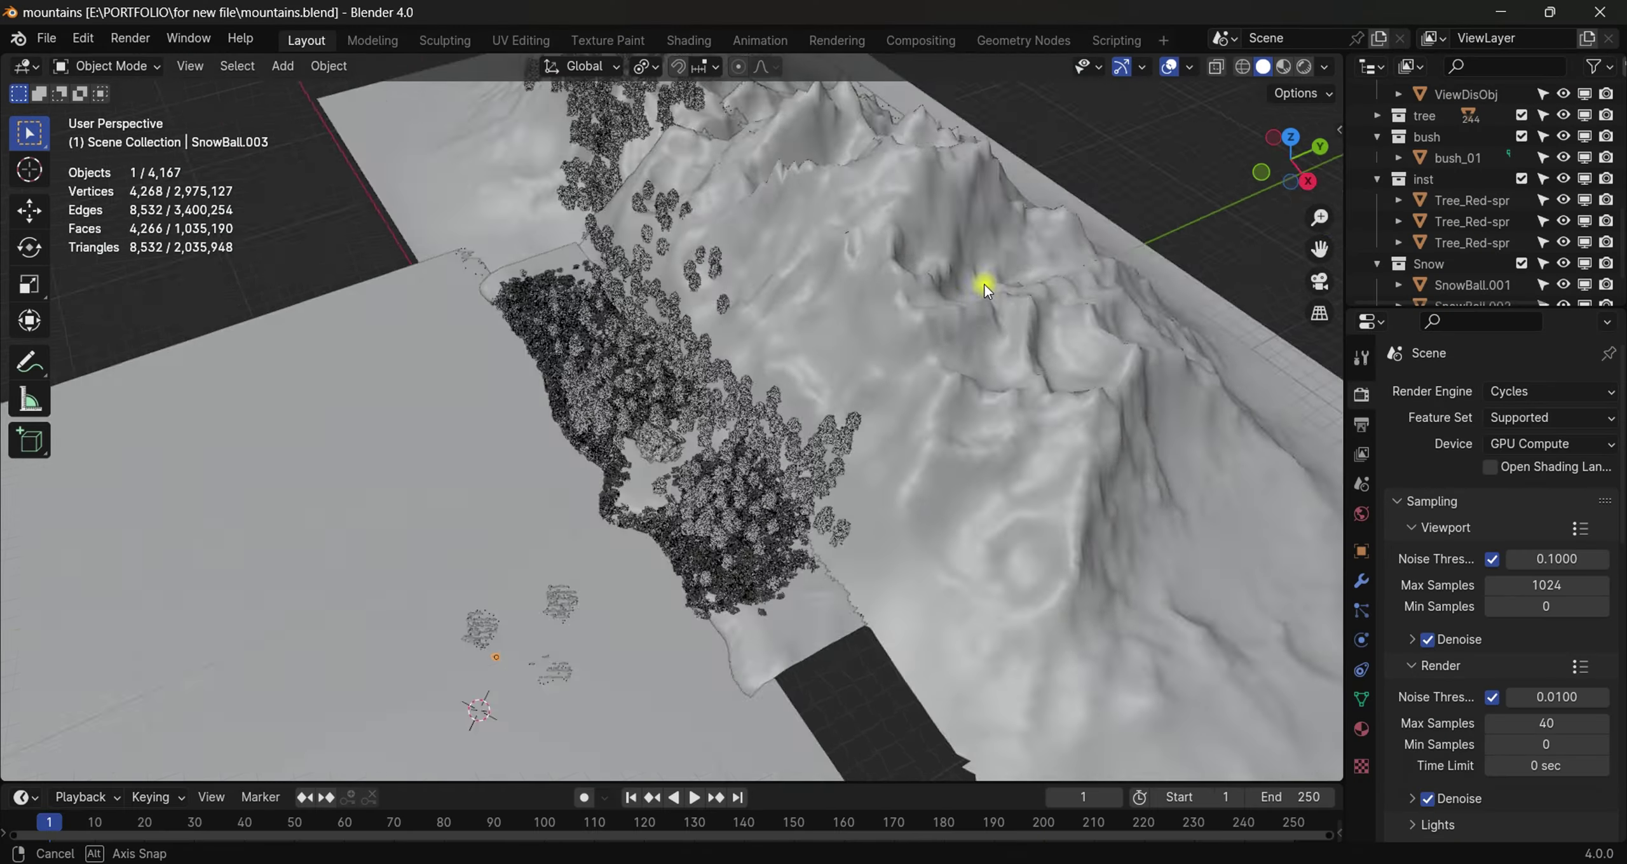
middle_drag(984, 284, 806, 403)
scroll(737, 445, down, 3)
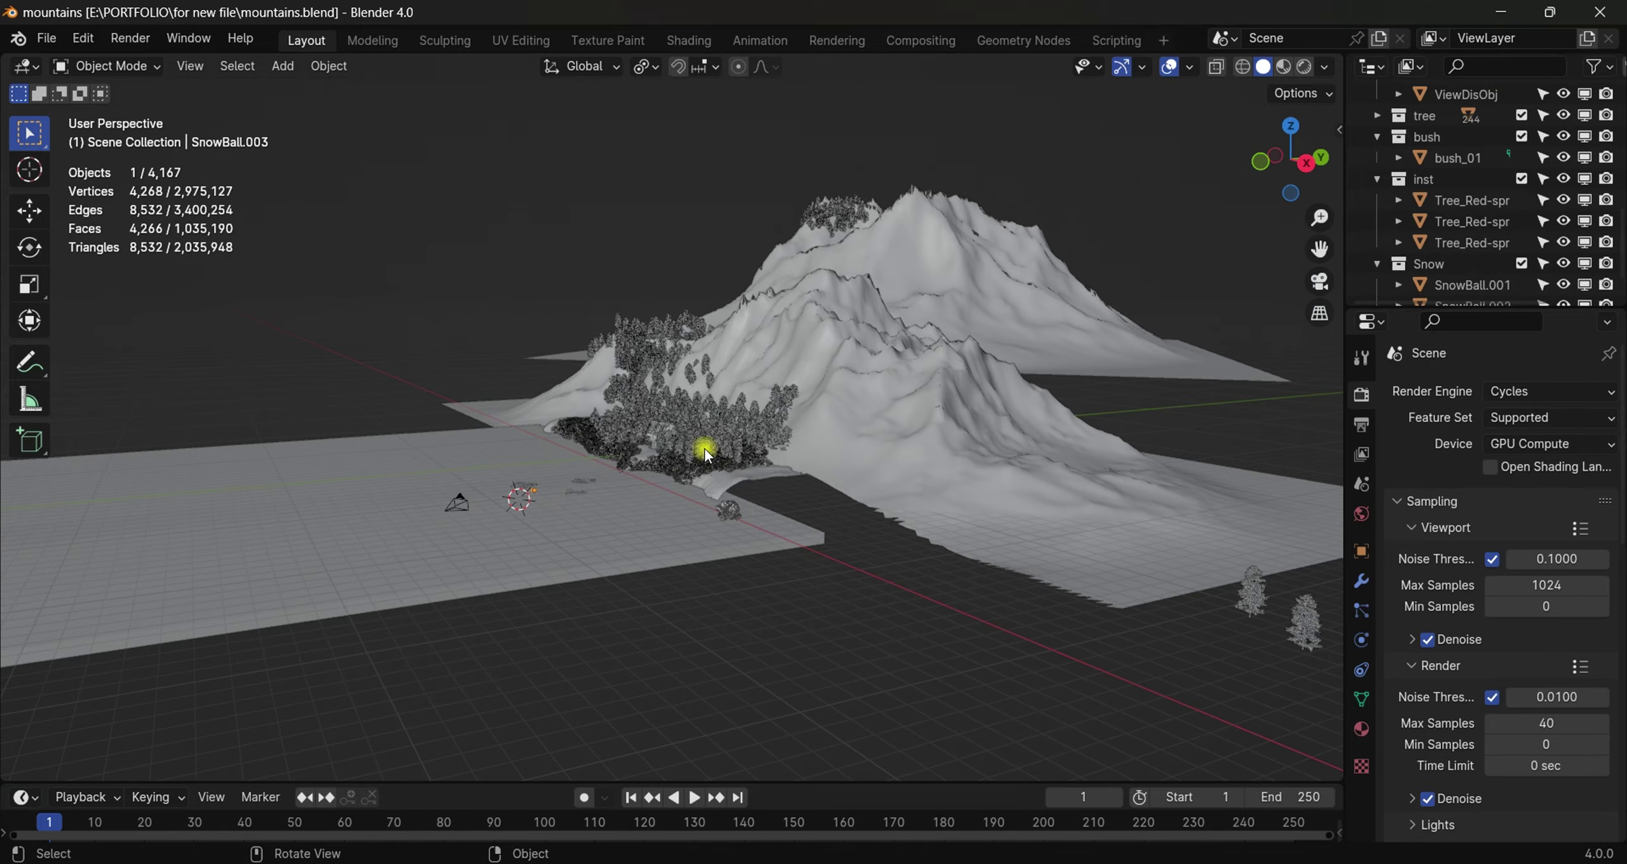
middle_drag(707, 453, 924, 374)
click(971, 226)
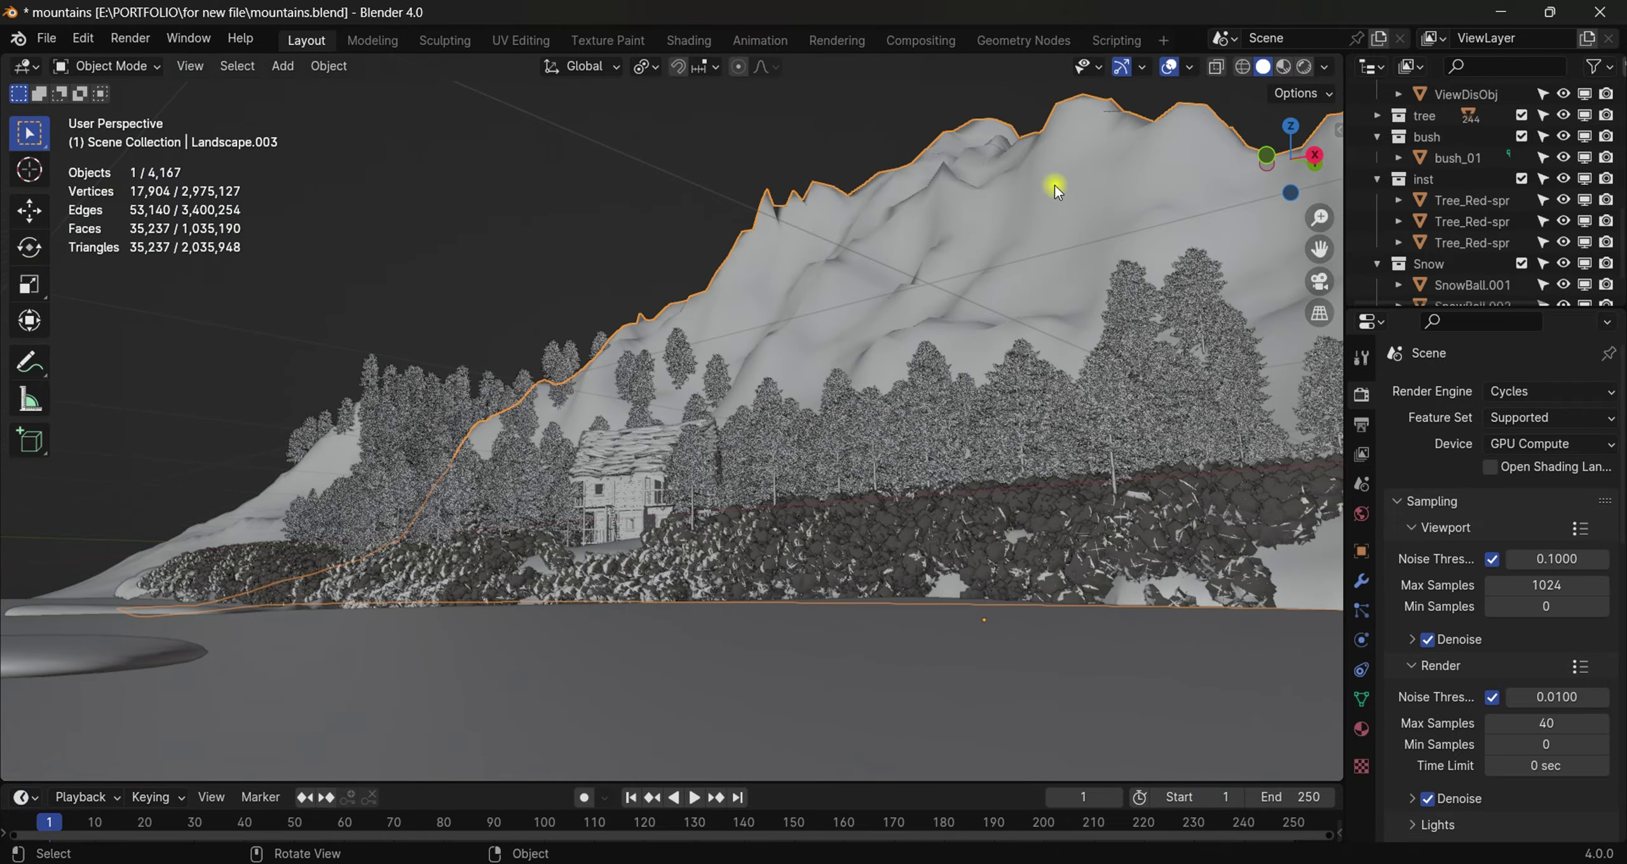
middle_drag(1055, 216, 1279, 244)
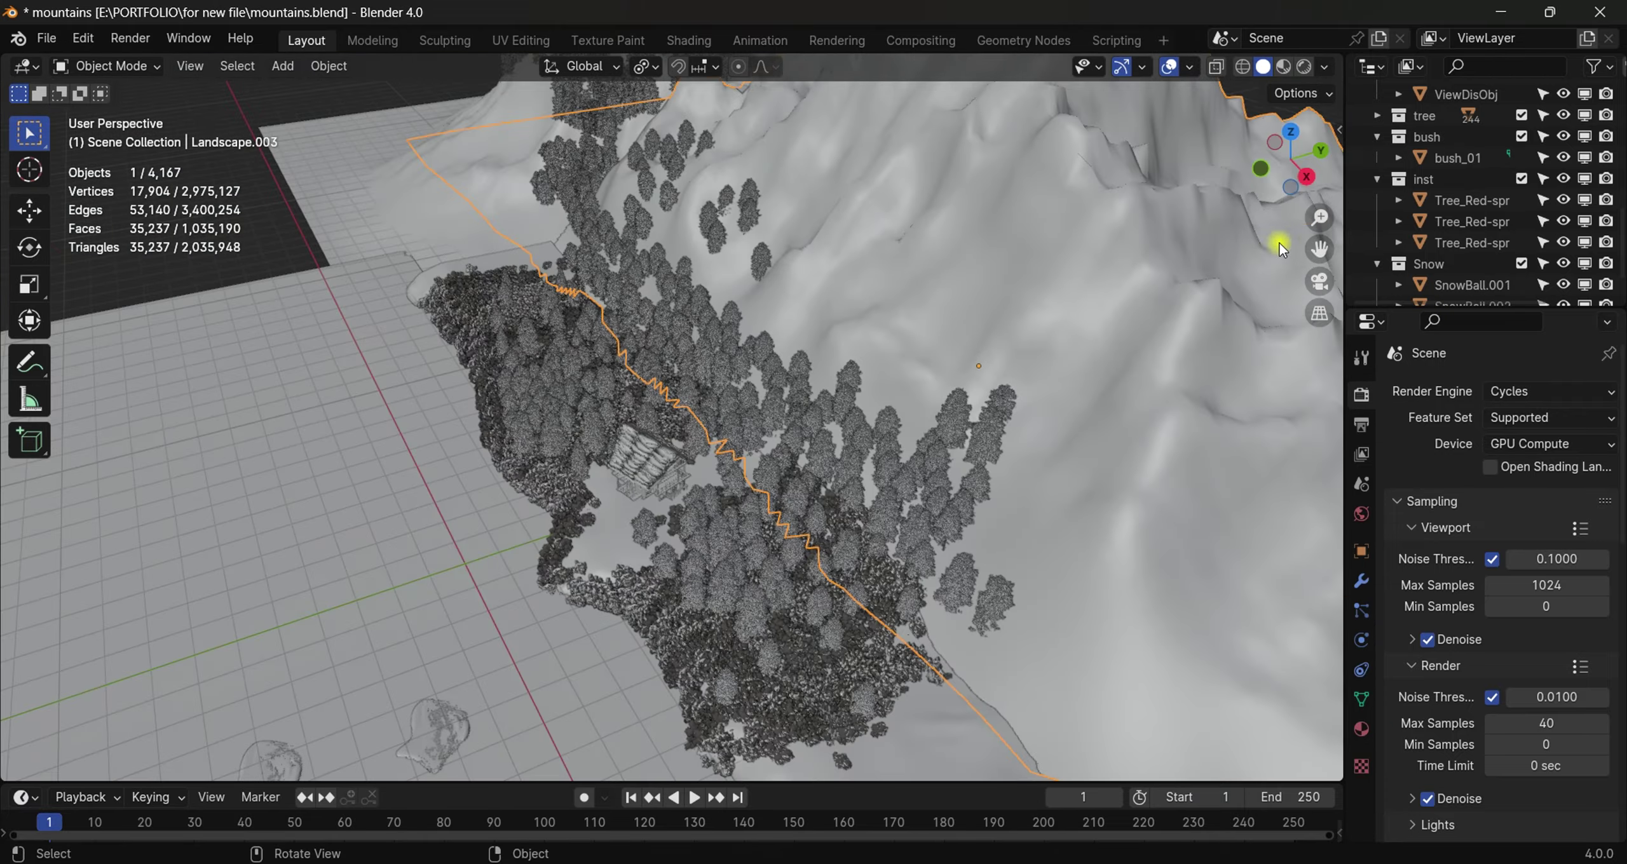
middle_drag(1030, 356, 1059, 442)
Step: In Preferences Add-ons, search 'land', toggle A.N.T.Landscape off and on, and expand its details
click(83, 38)
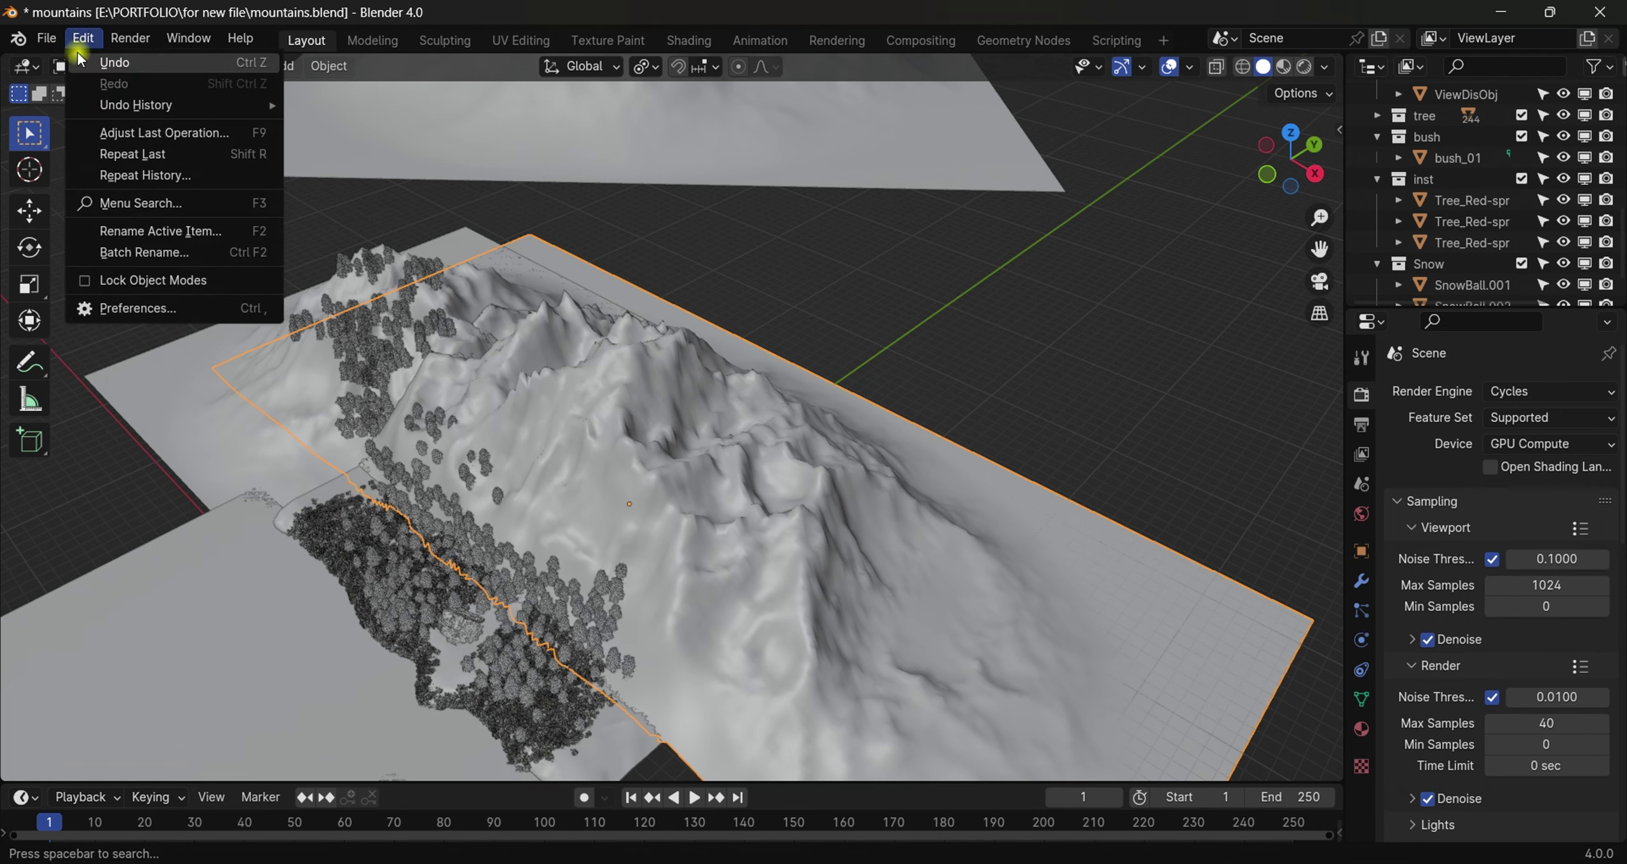
click(130, 309)
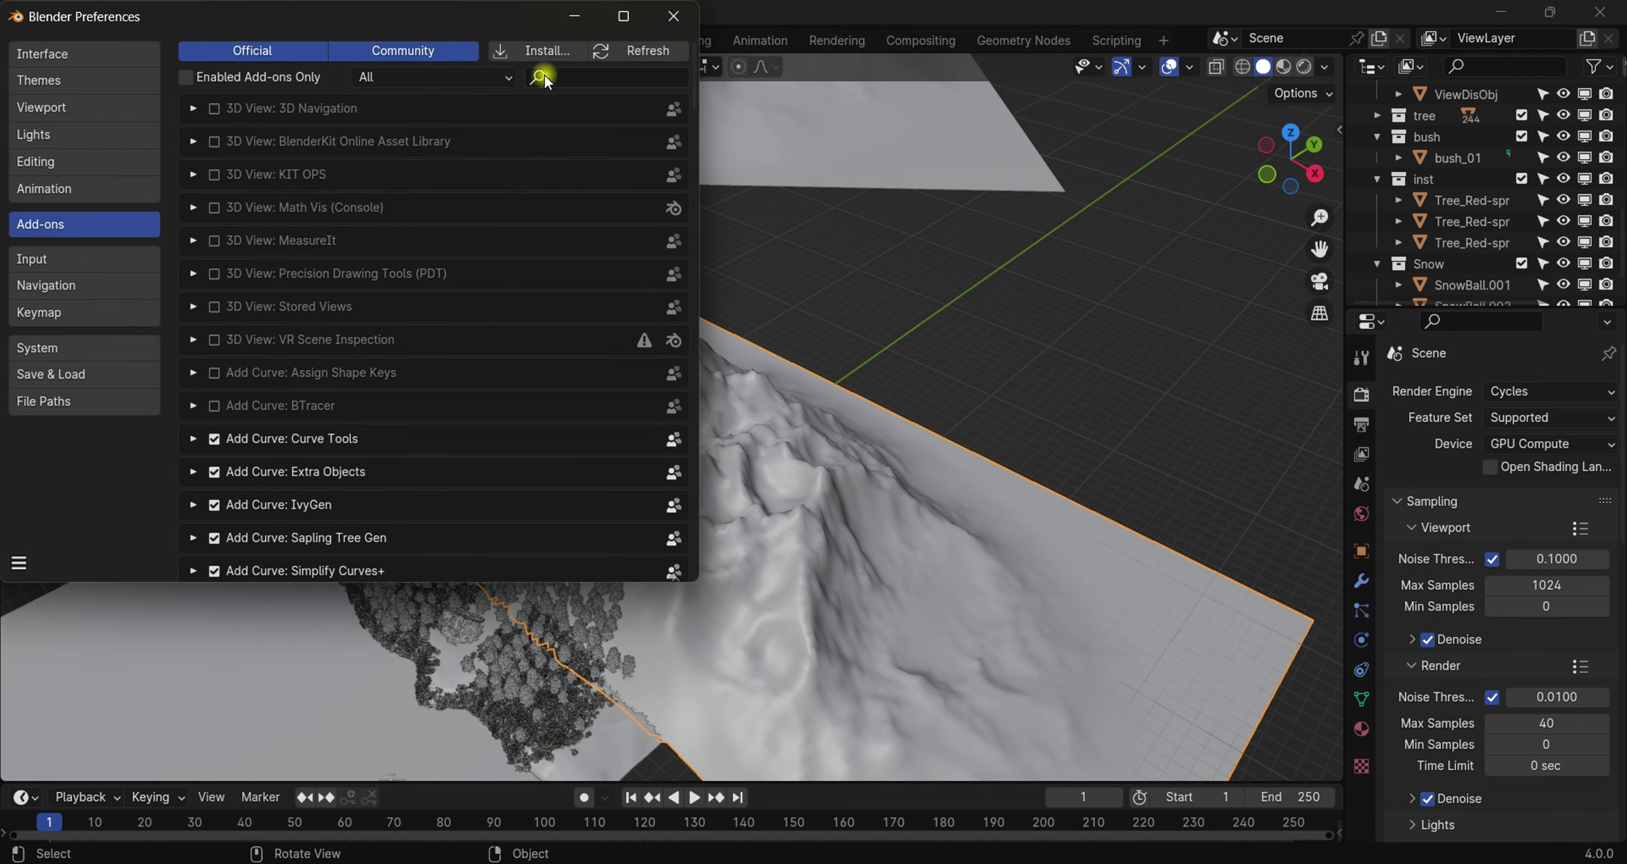
text(land)
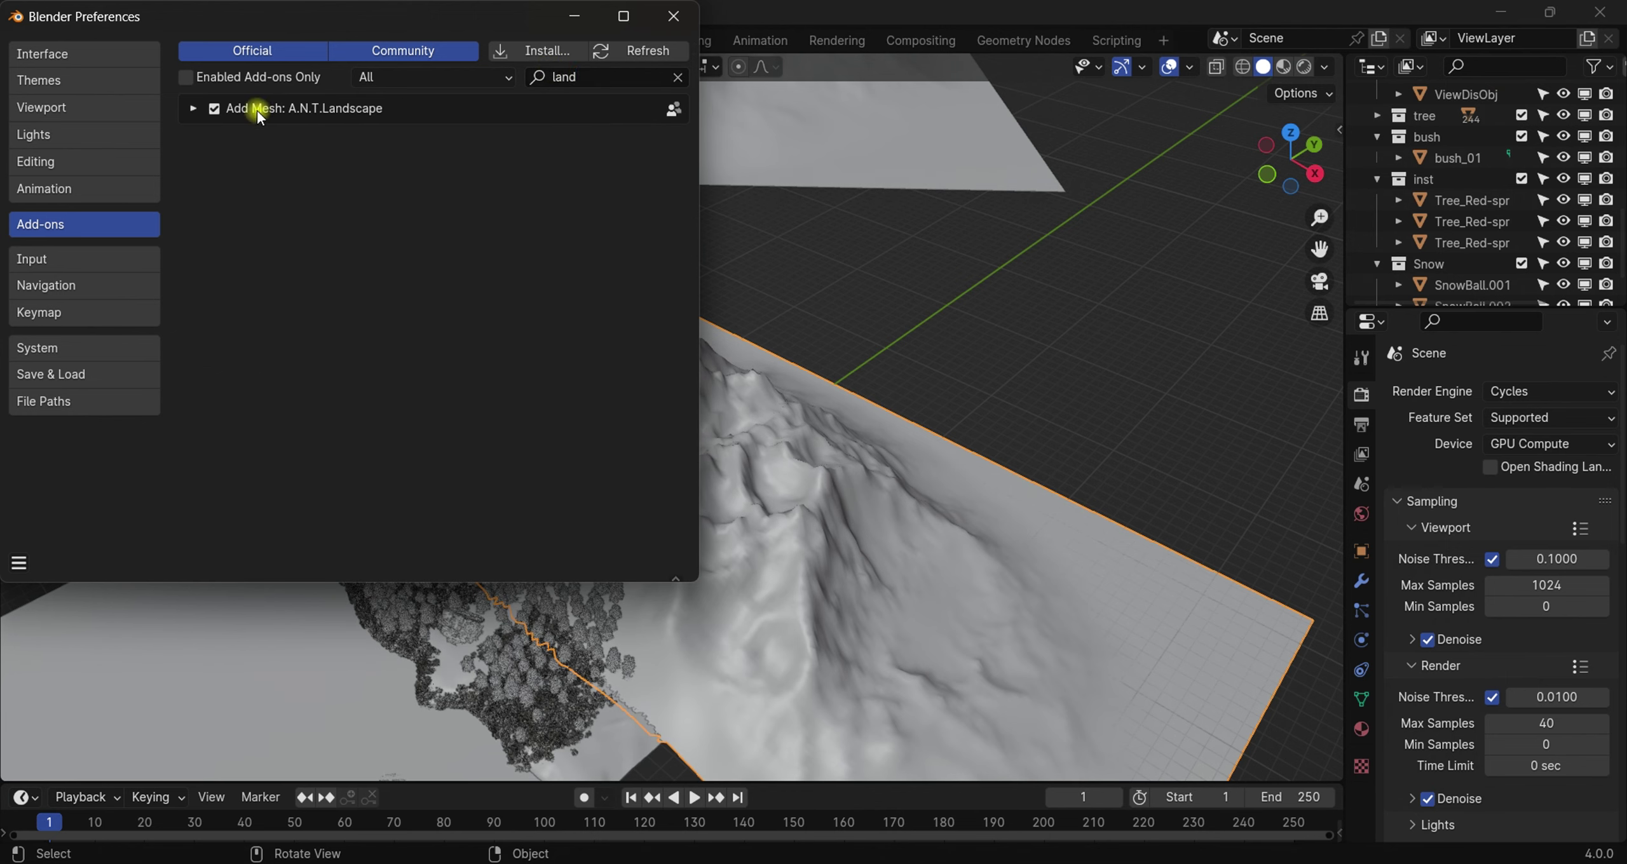
click(215, 109)
click(214, 110)
click(191, 109)
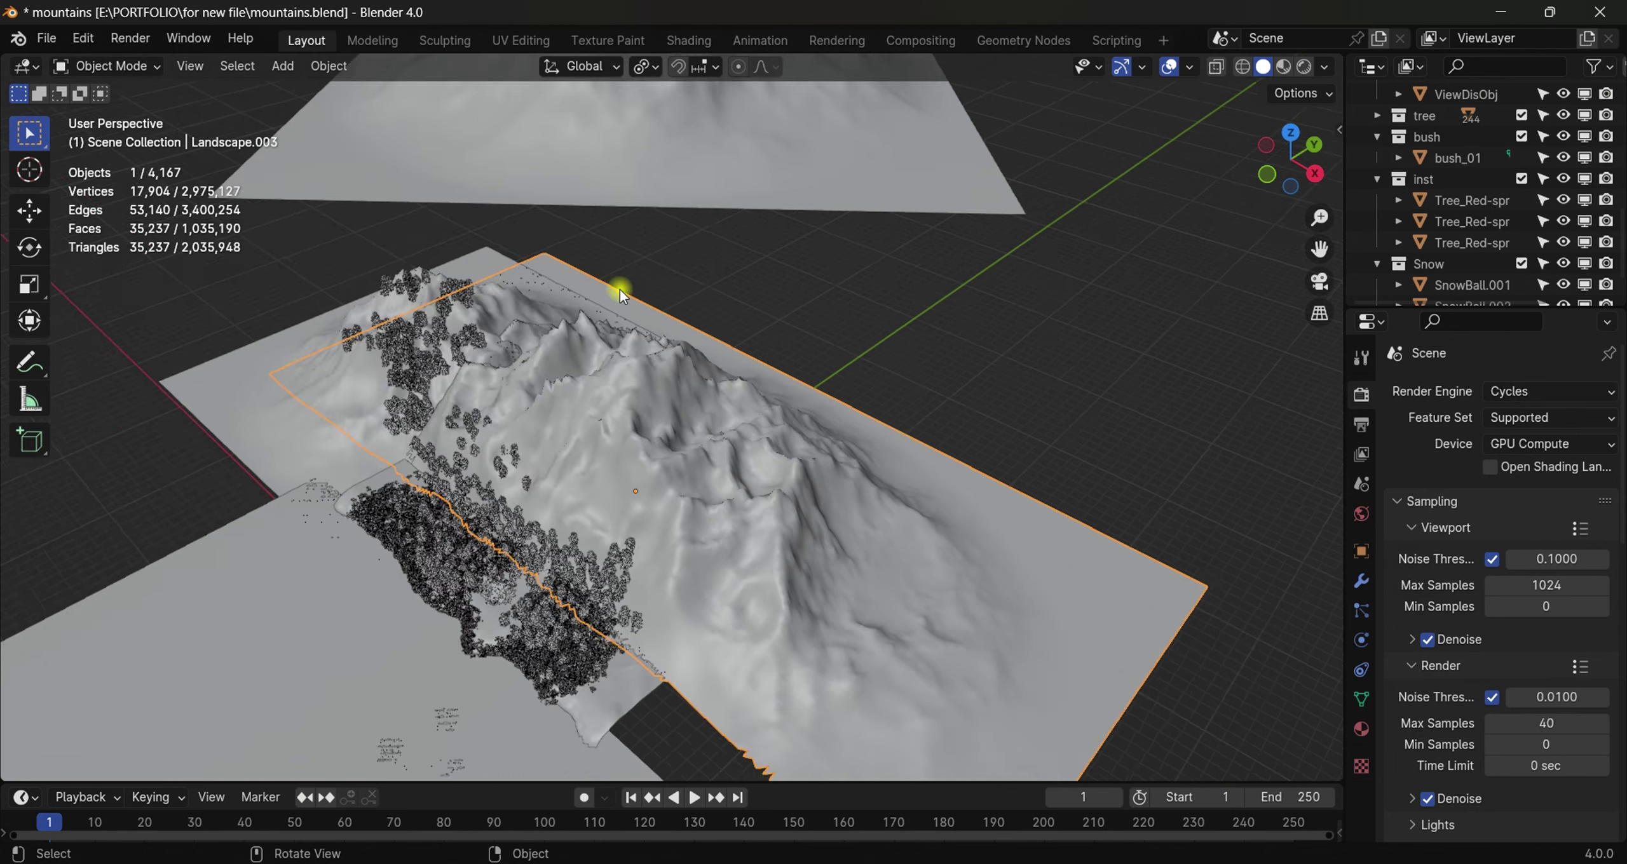
Step: Add a Mesh > Landscape object to the scene
mouse_move(621, 290)
middle_down()
mouse_move(699, 301)
mouse_move(741, 267)
mouse_move(619, 267)
middle_up()
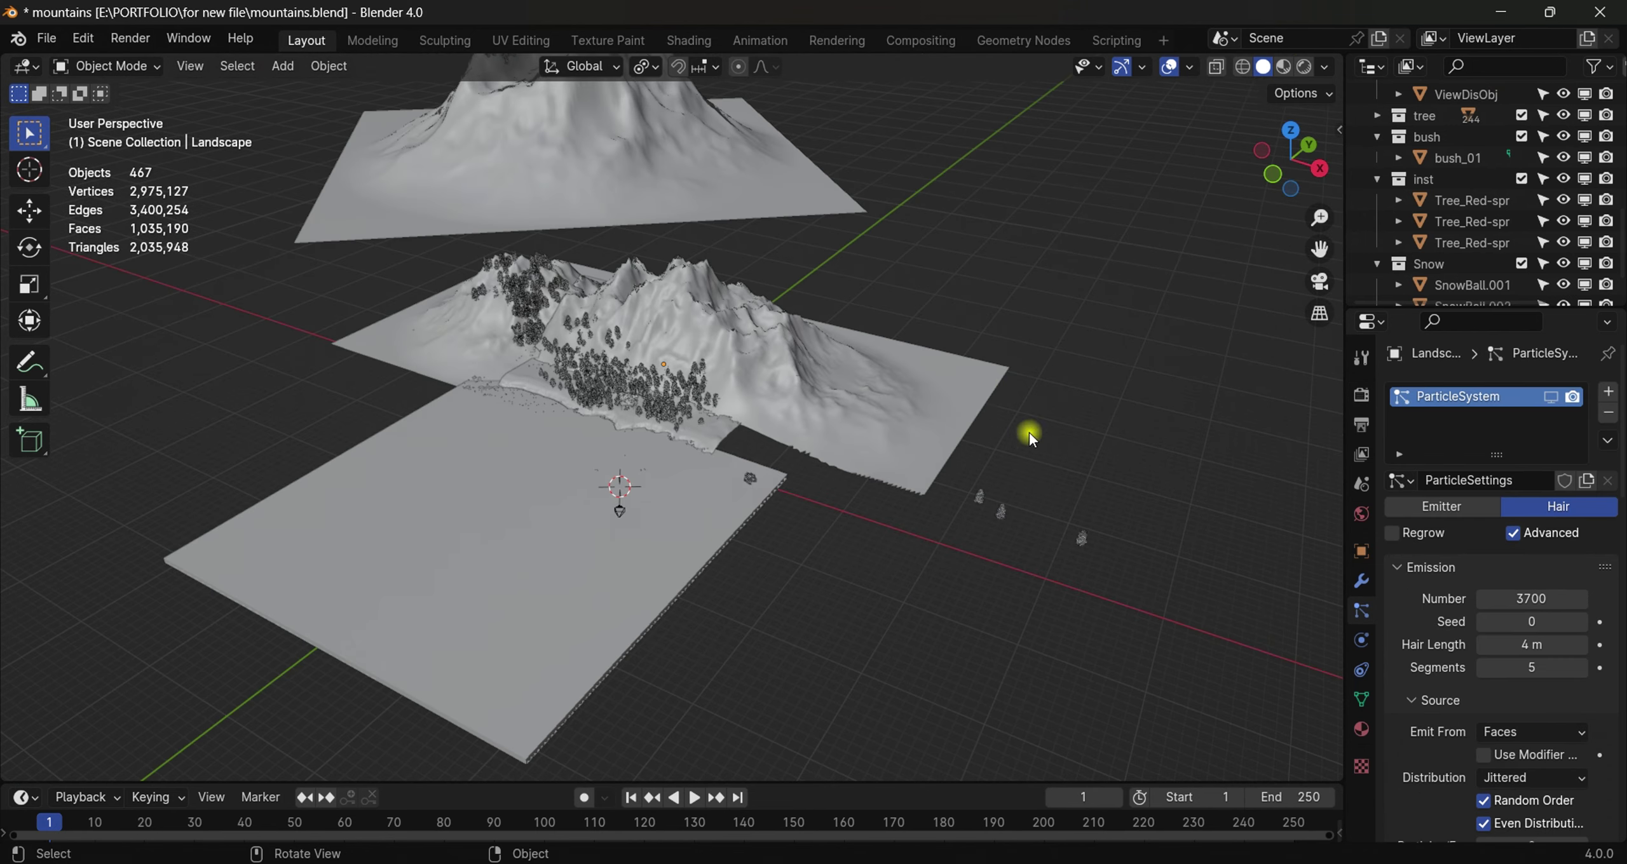
key(shift+a)
mouse_move(936, 387)
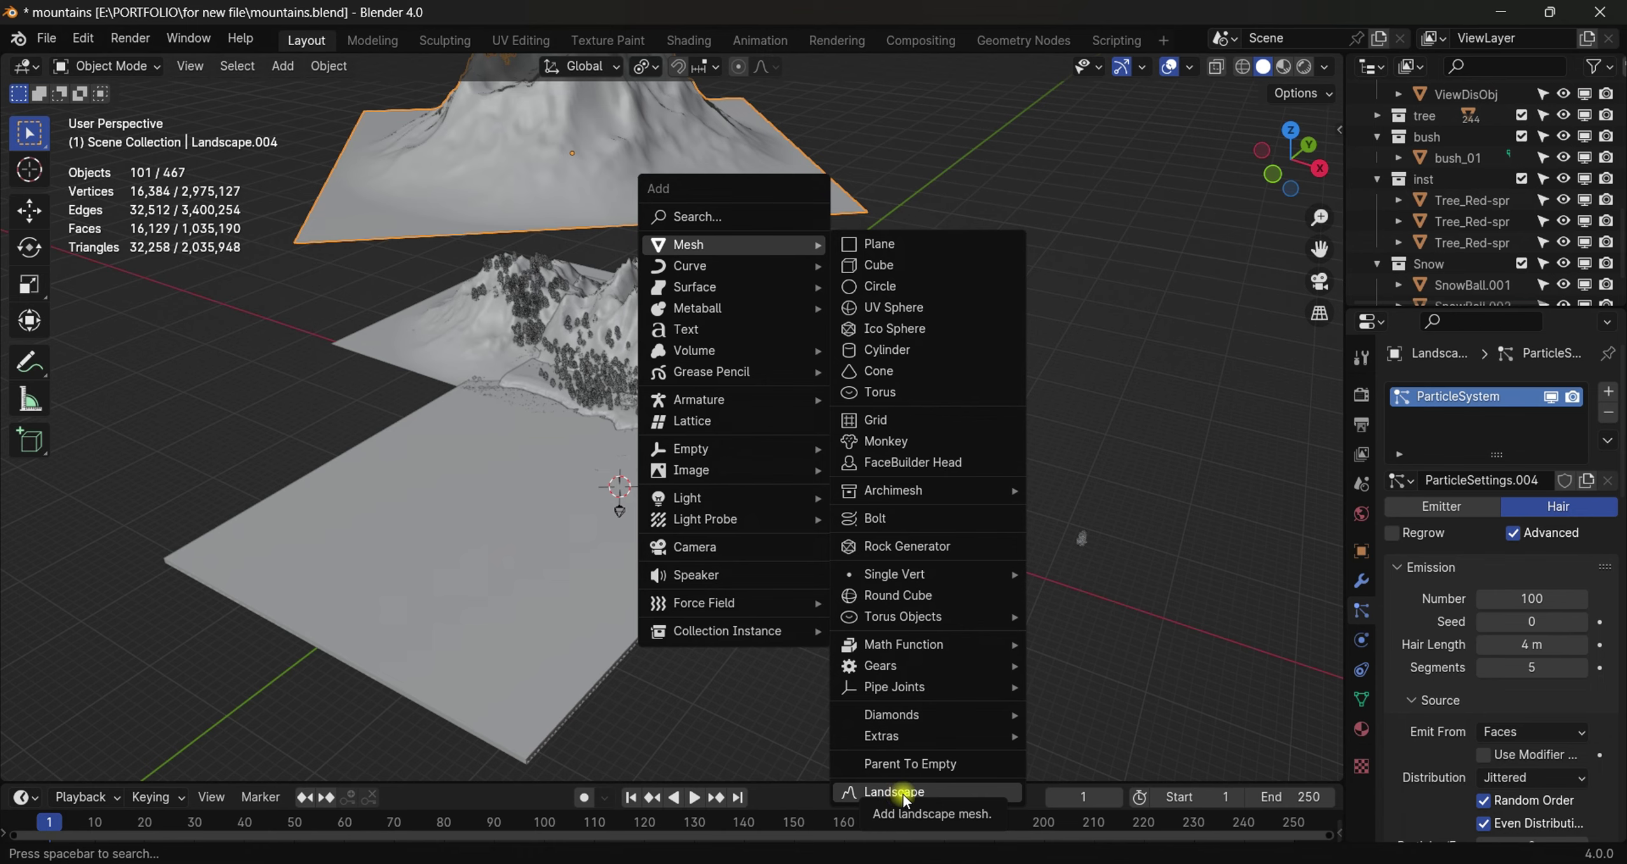
click(903, 795)
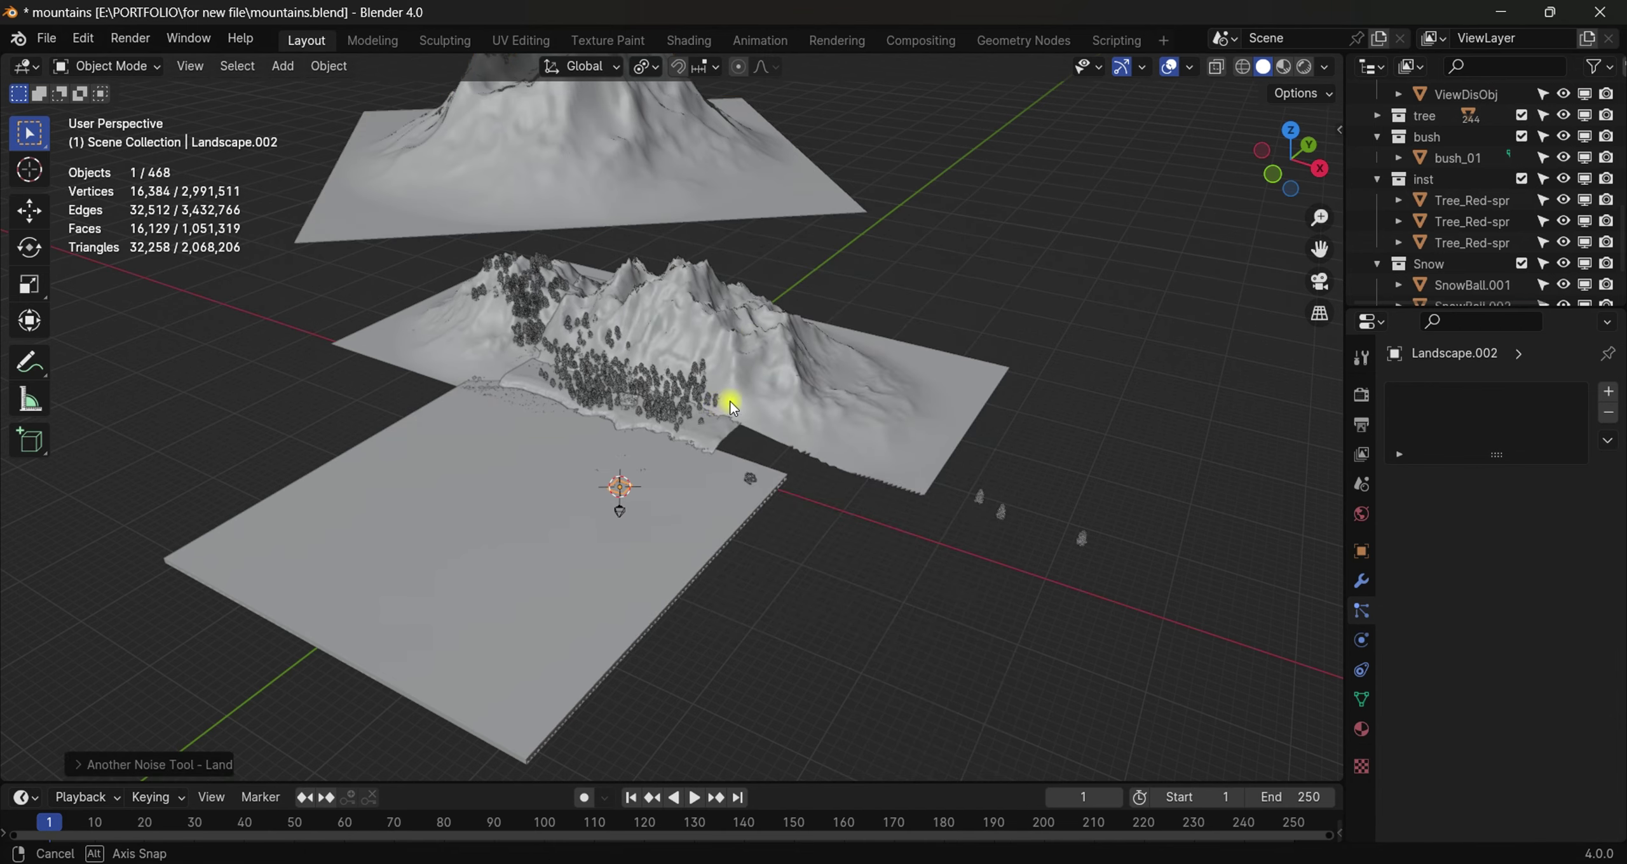
Step: Orbit and zoom in close on the new Landscape.002 terrain
middle_drag(729, 402, 783, 363)
scroll(856, 391, up, 5)
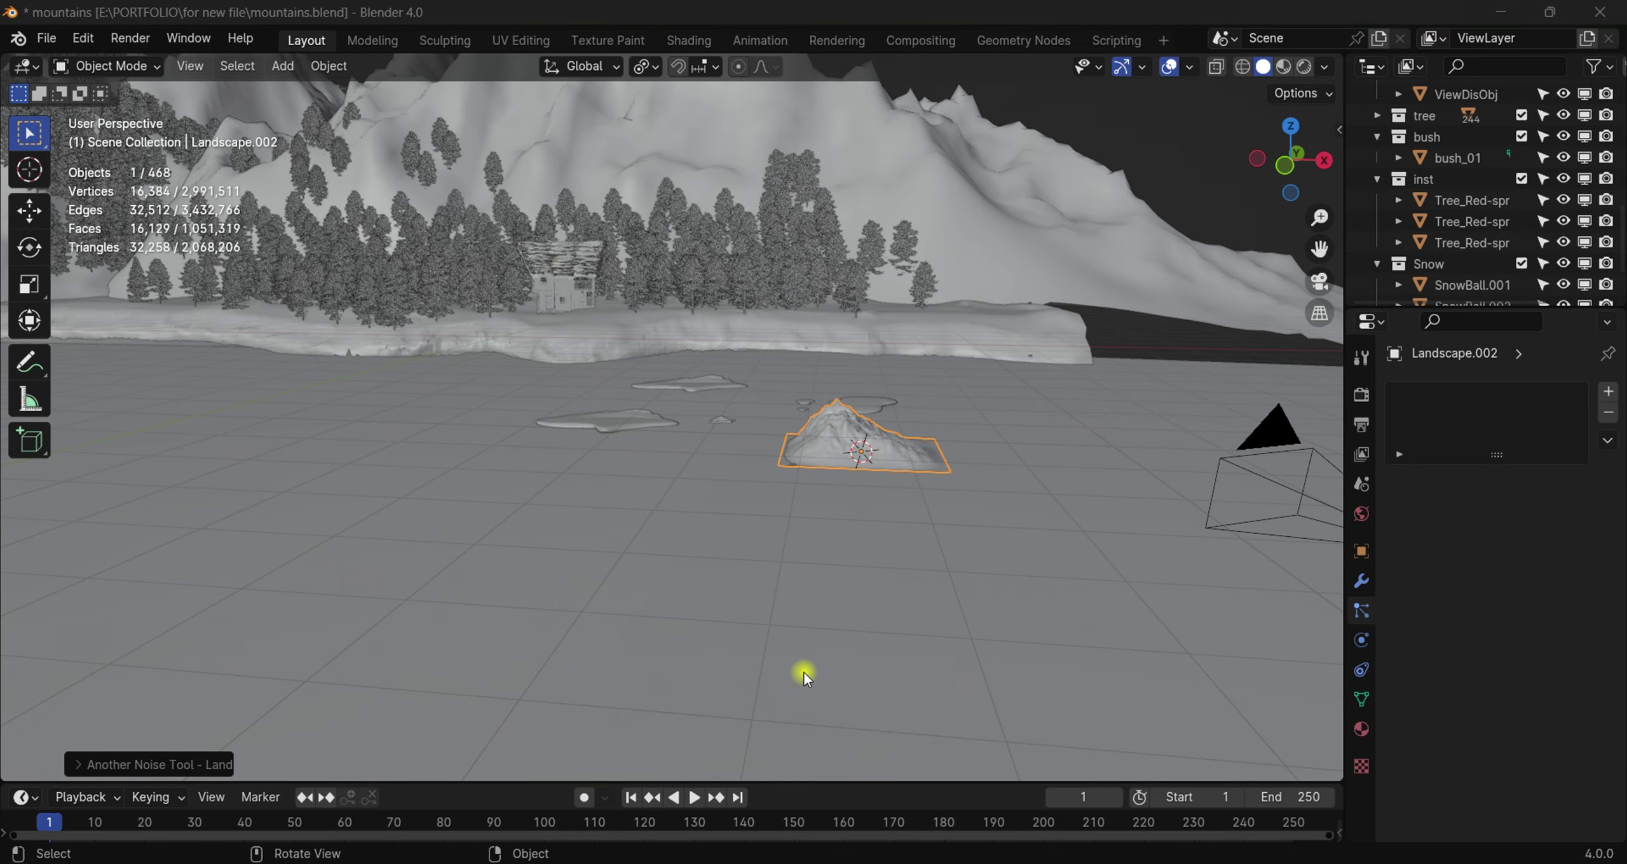
scroll(877, 464, up, 3)
shift+middle_drag(877, 464, 597, 468)
scroll(604, 469, up, 2)
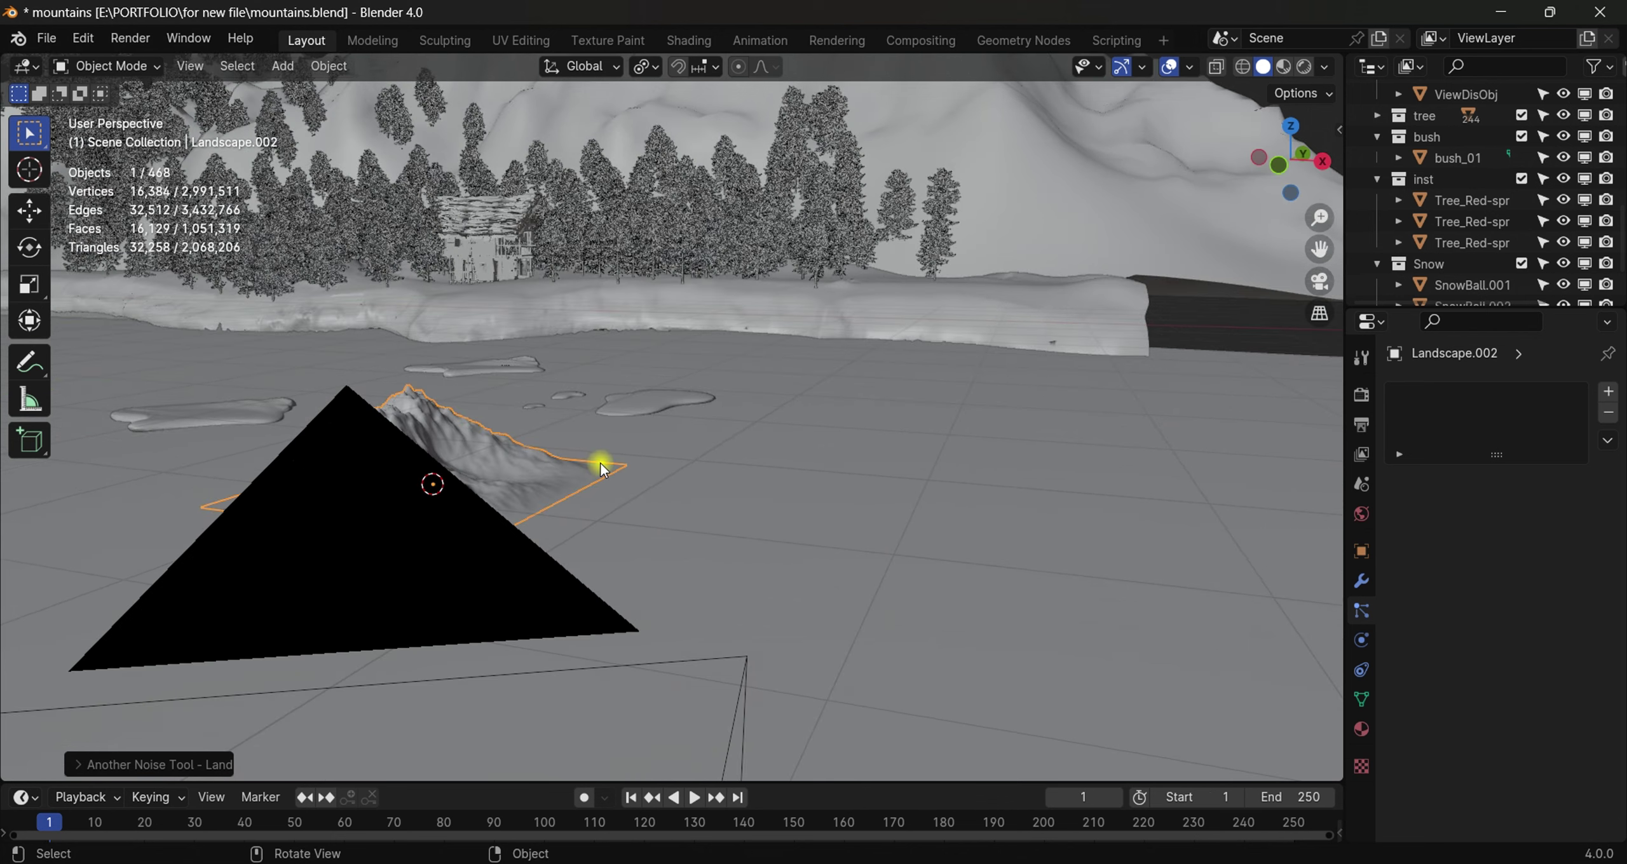
ctrl+scroll(626, 460, up, 5)
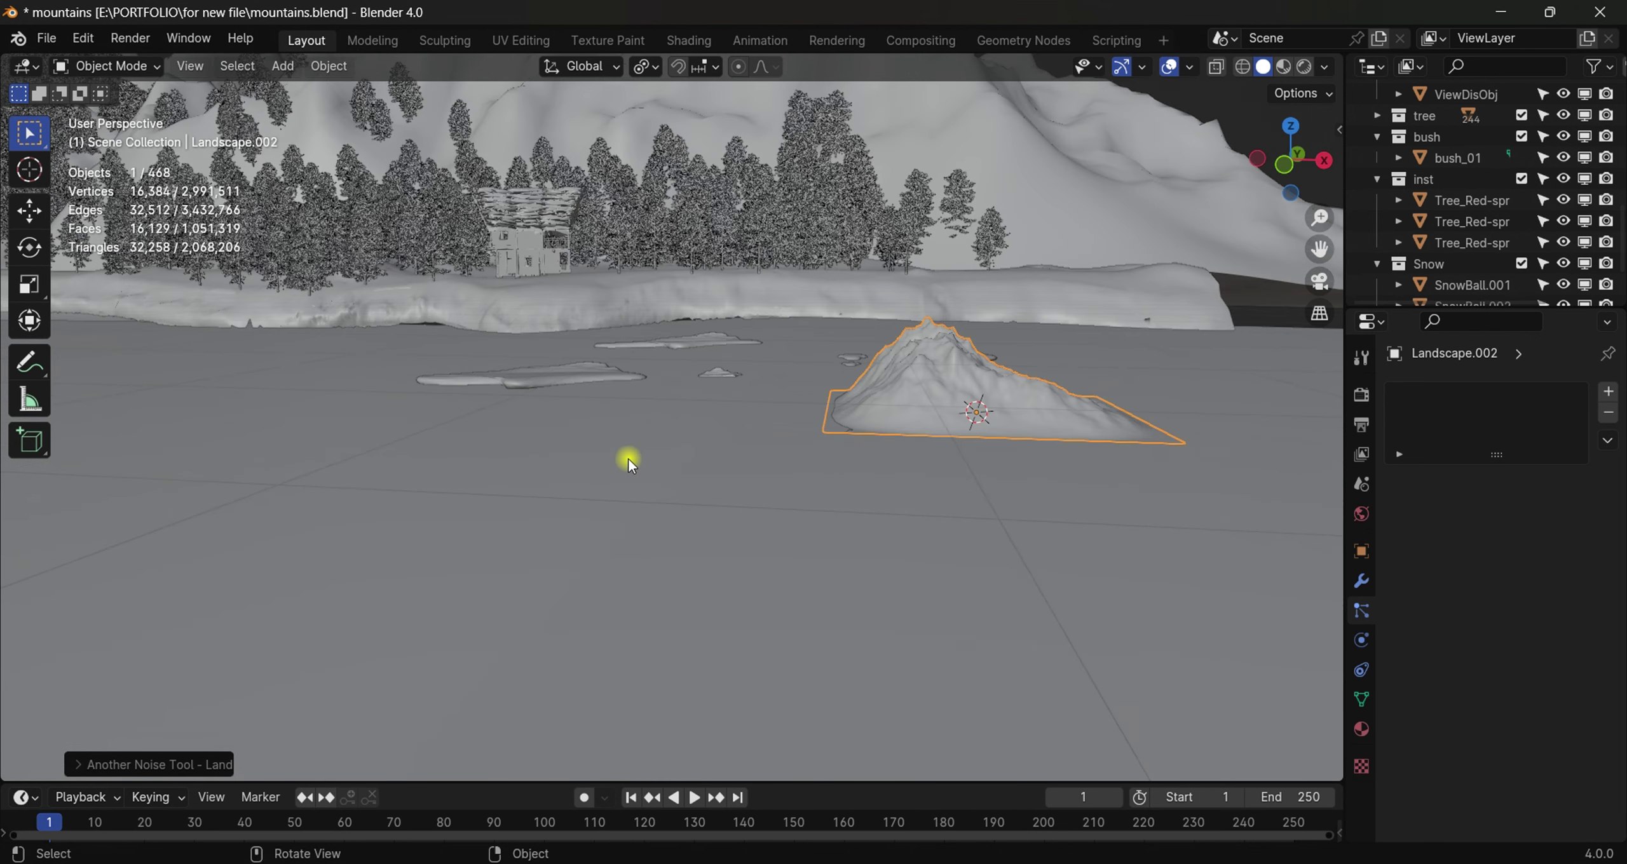
Step: Expand the Another Noise Tool redo panel and centre the view on the landscape
click(123, 765)
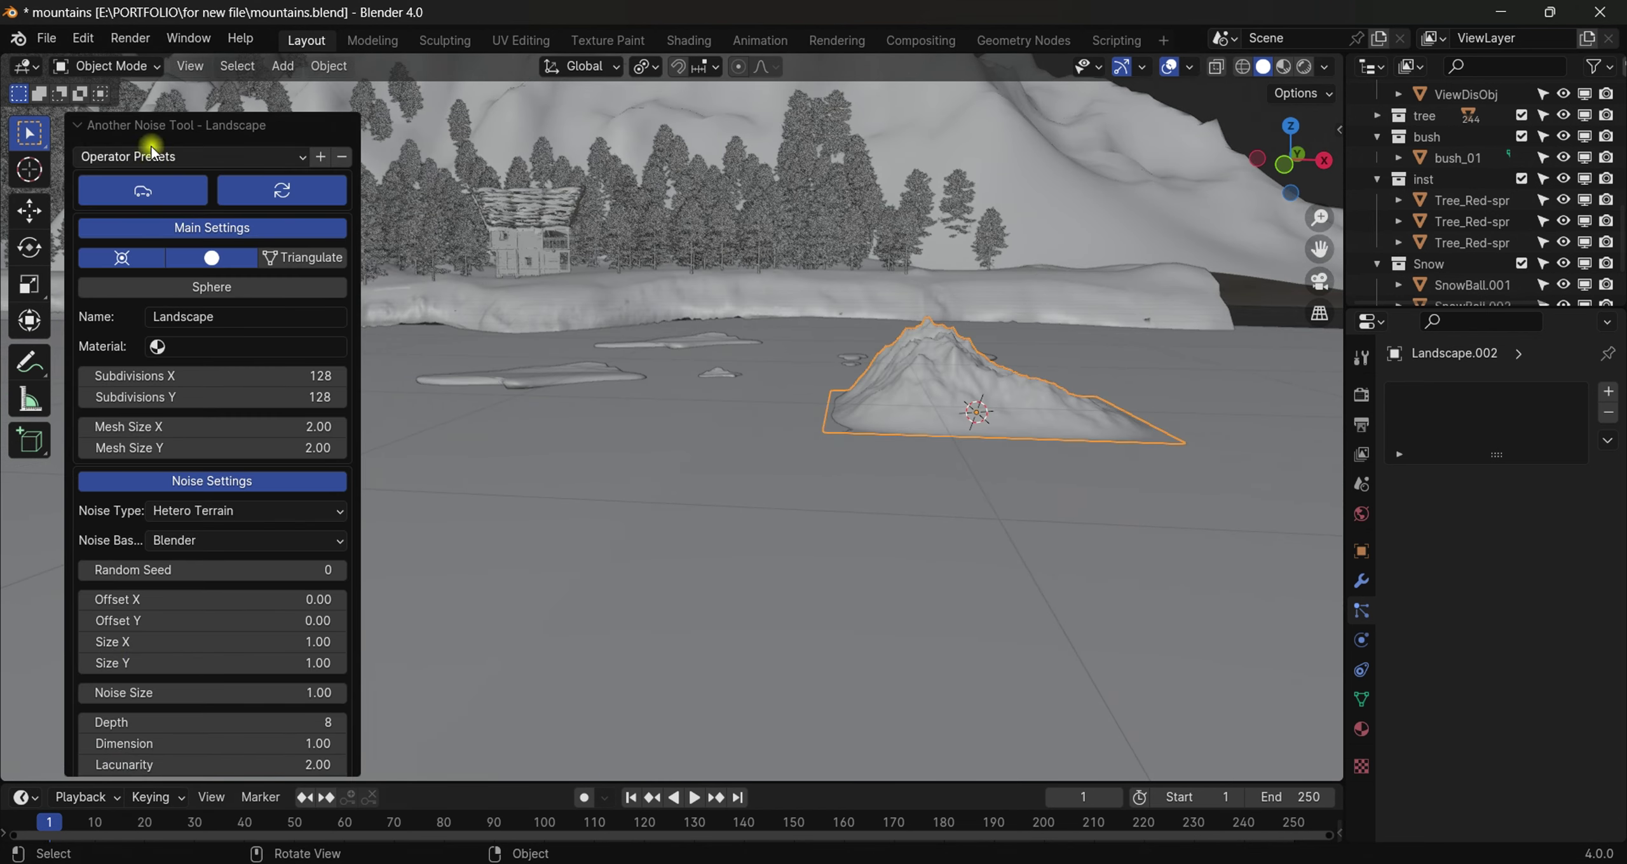
click(150, 126)
click(105, 767)
scroll(207, 479, down, 3)
scroll(210, 493, up, 1)
scroll(209, 492, up, 2)
middle_drag(806, 350, 807, 339)
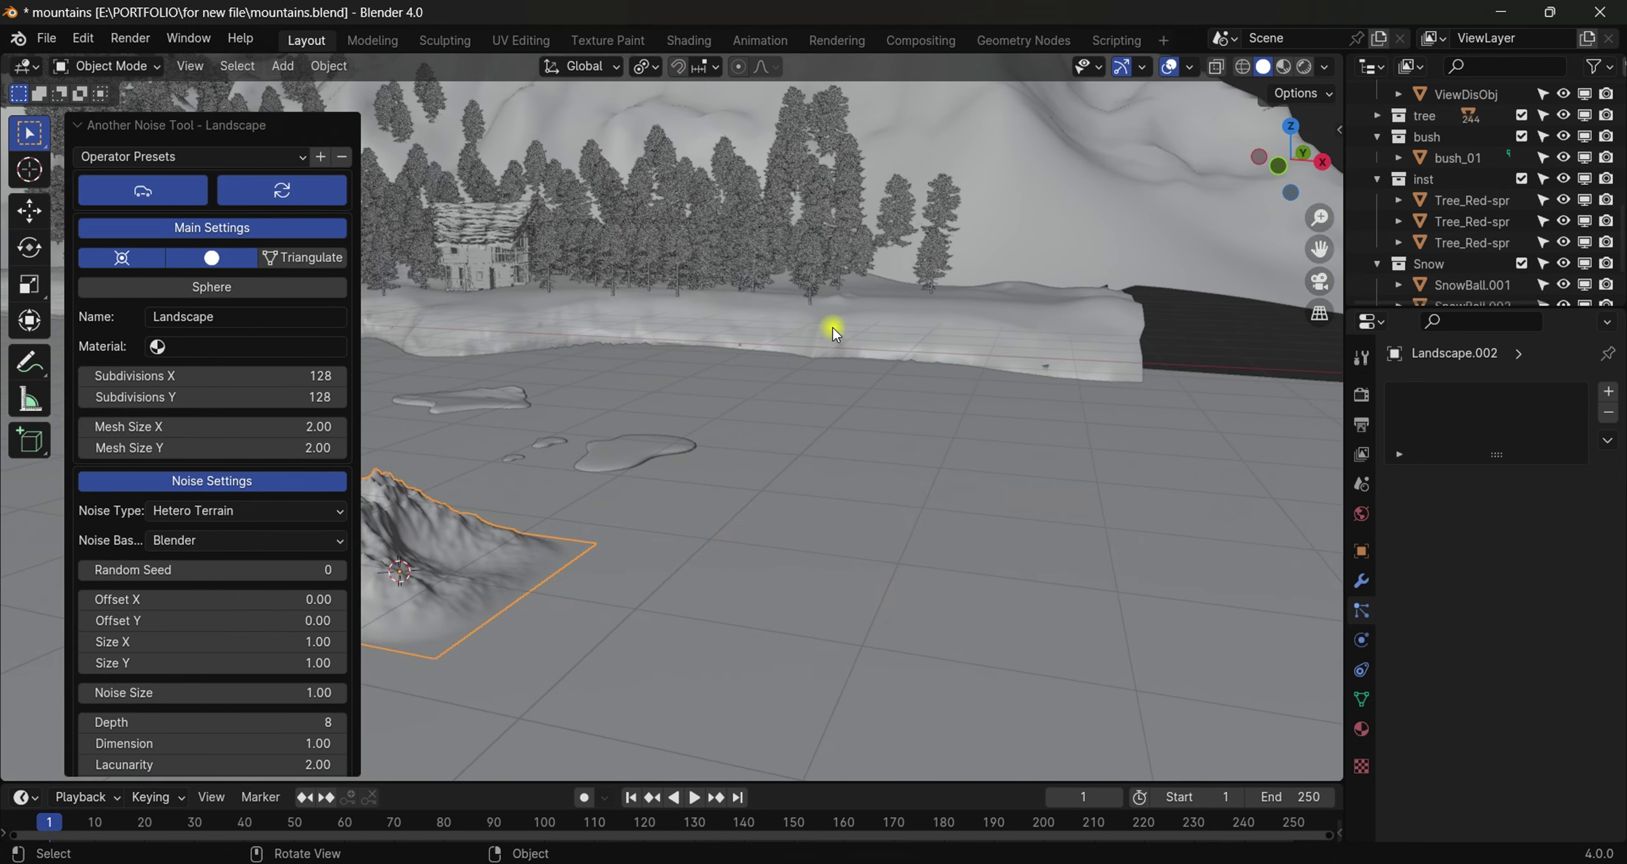
drag(1319, 248, 1320, 249)
Step: Apply the dunes preset, then the cliff preset, to the landscape
click(208, 159)
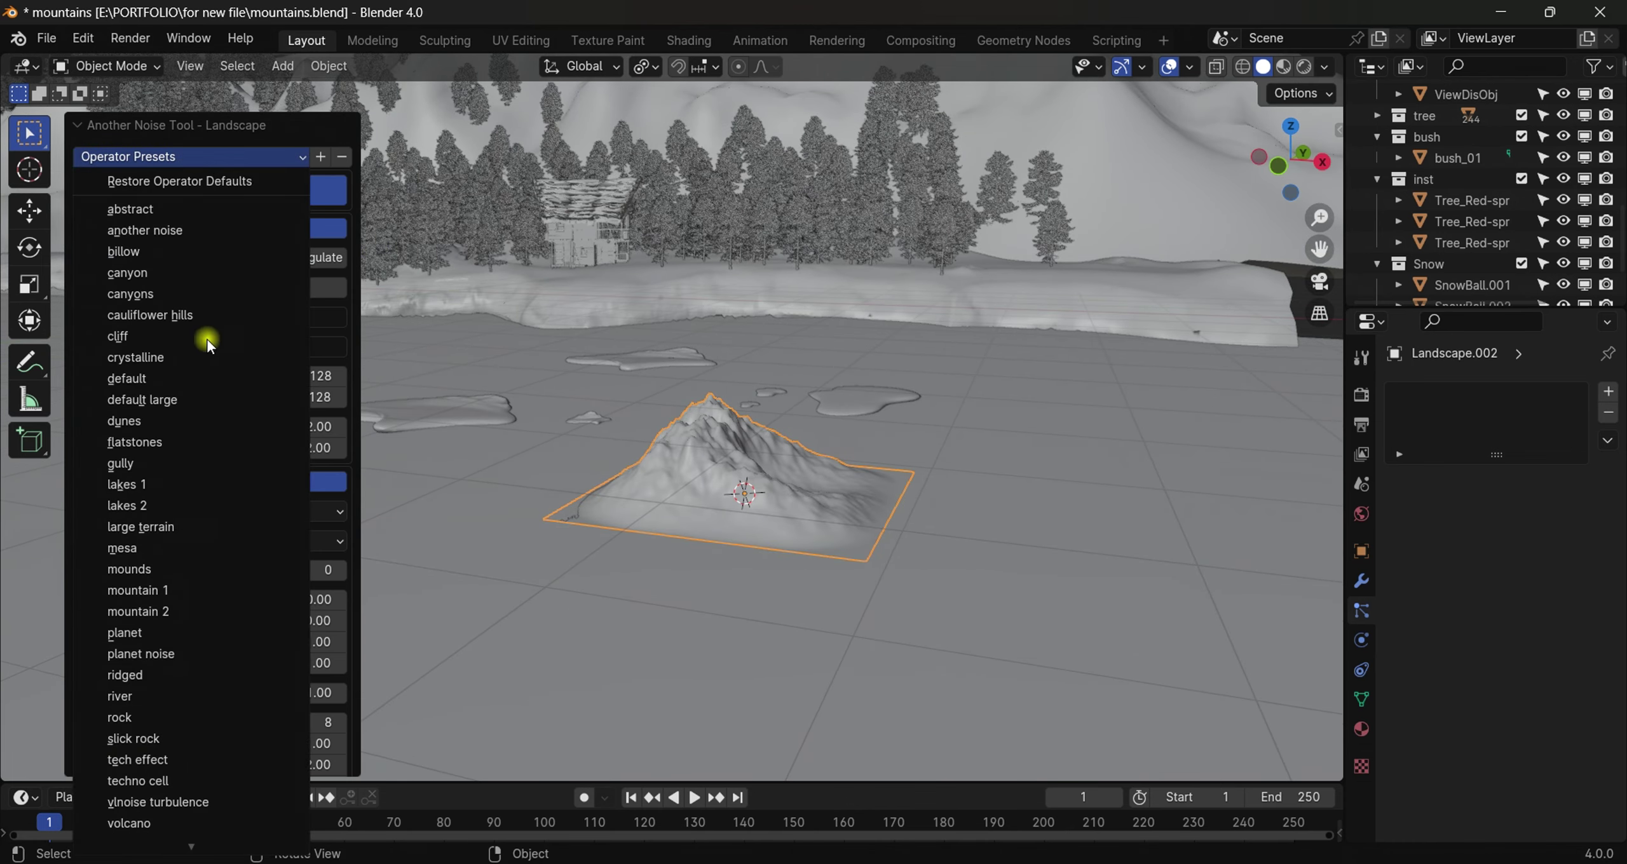
click(135, 422)
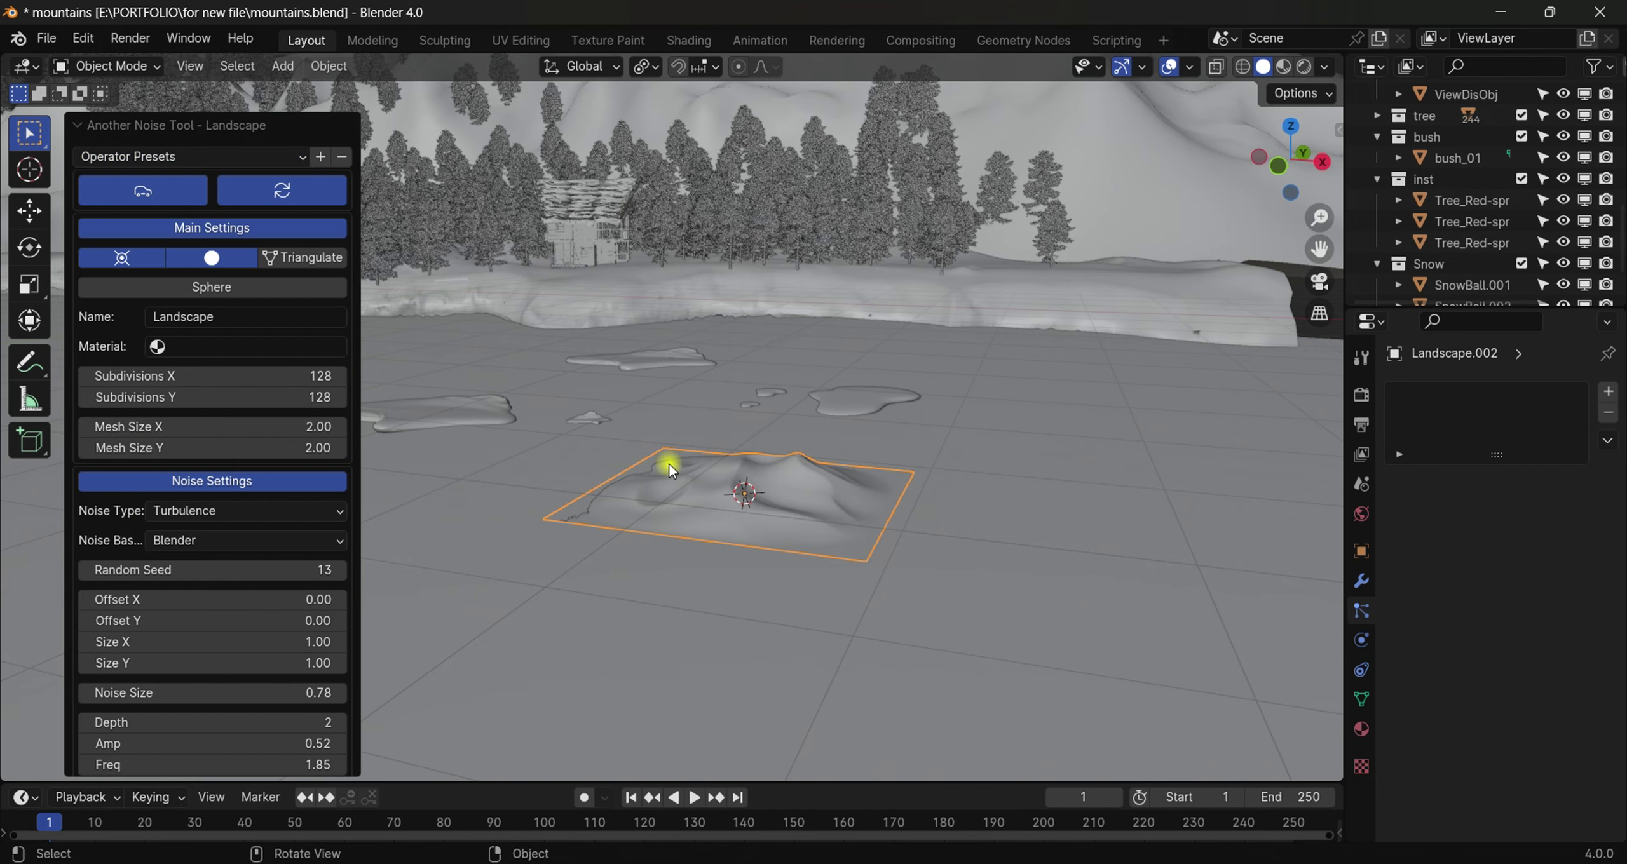
click(172, 157)
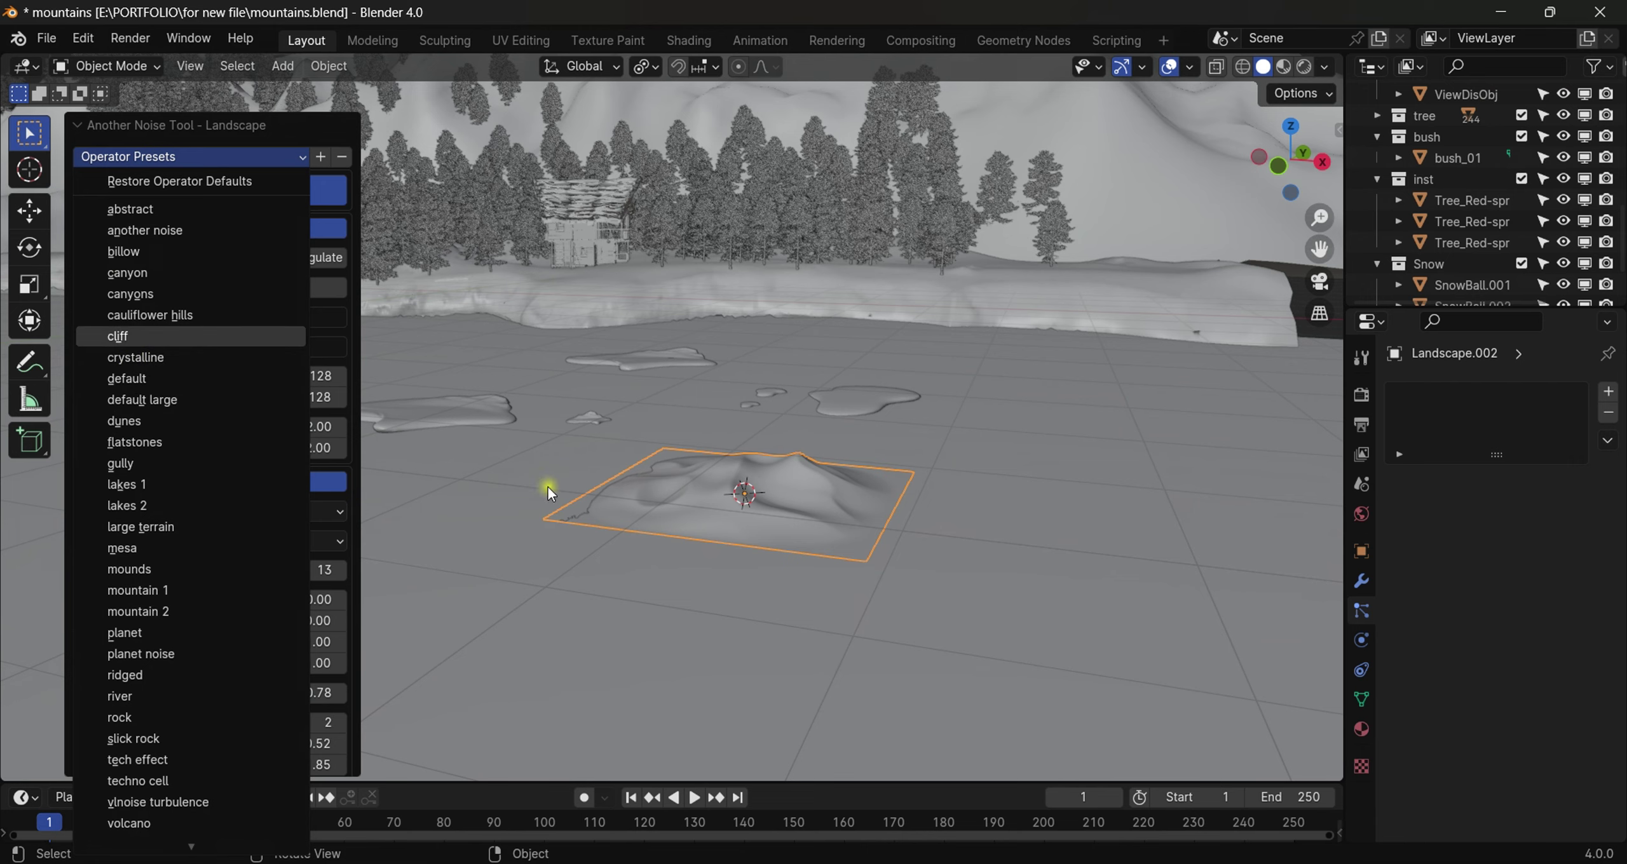
key(Return)
middle_drag(766, 367, 953, 458)
Step: Apply the planet preset and frame the resulting Planet Noise sphere
click(203, 156)
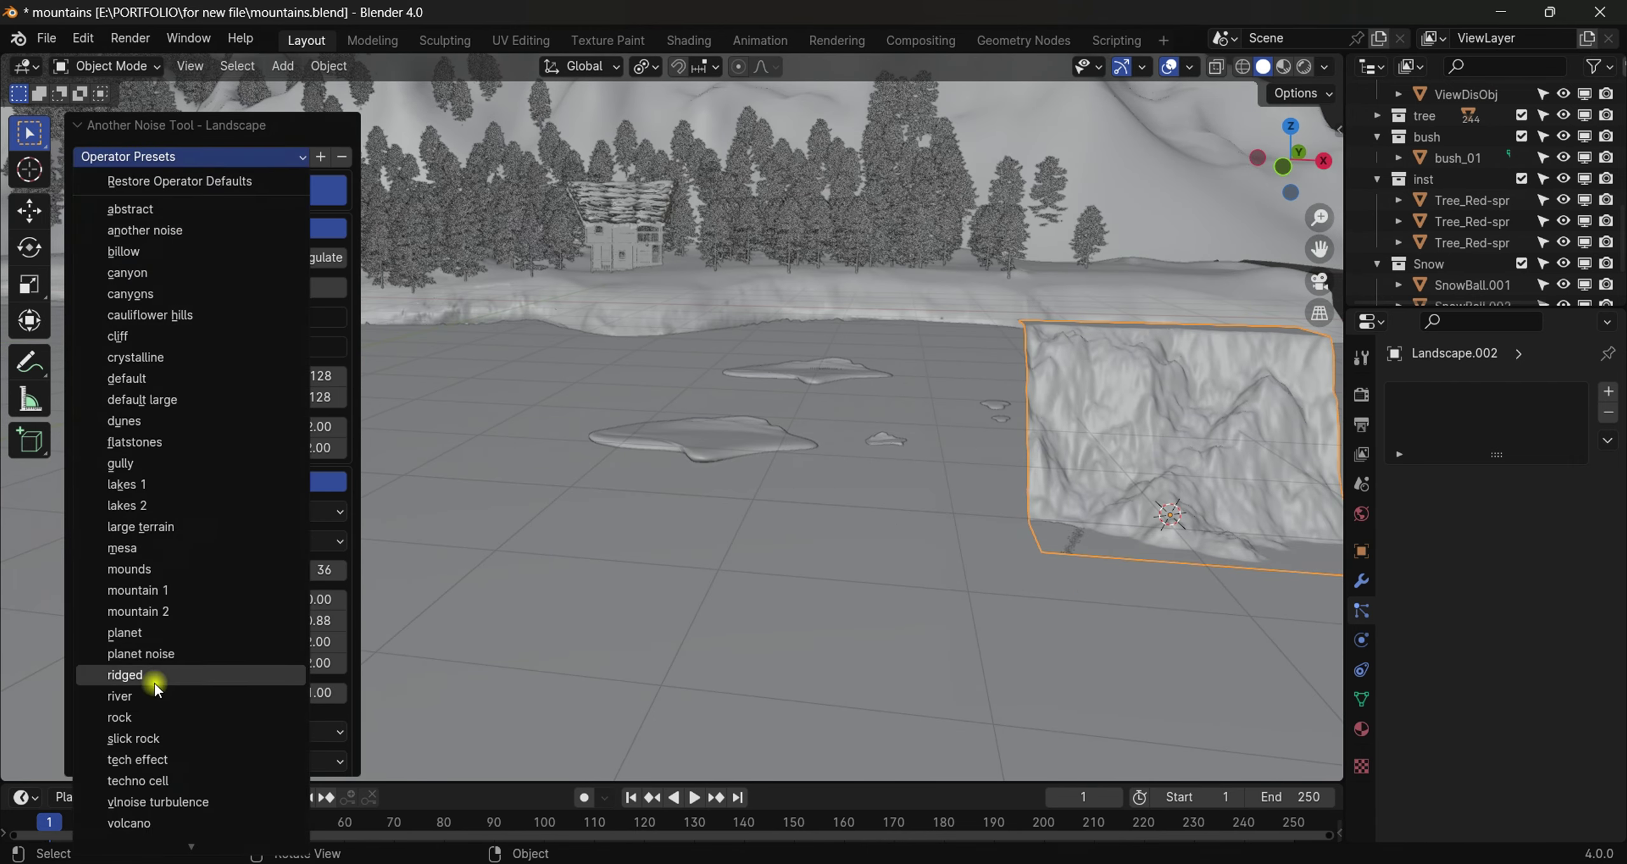
key(Return)
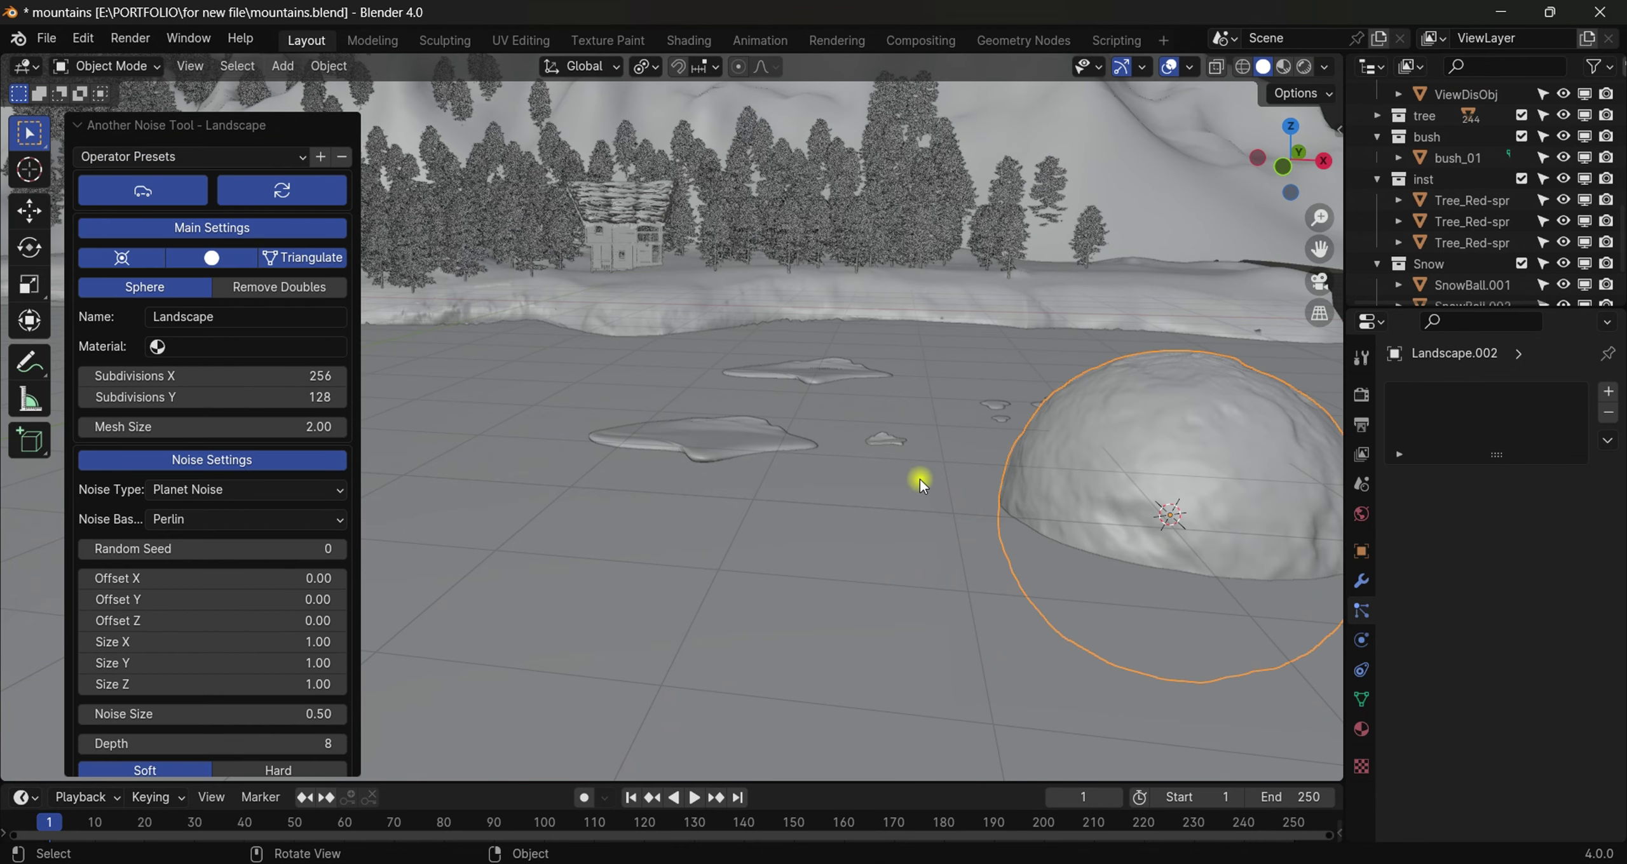
key(KP_Decimal)
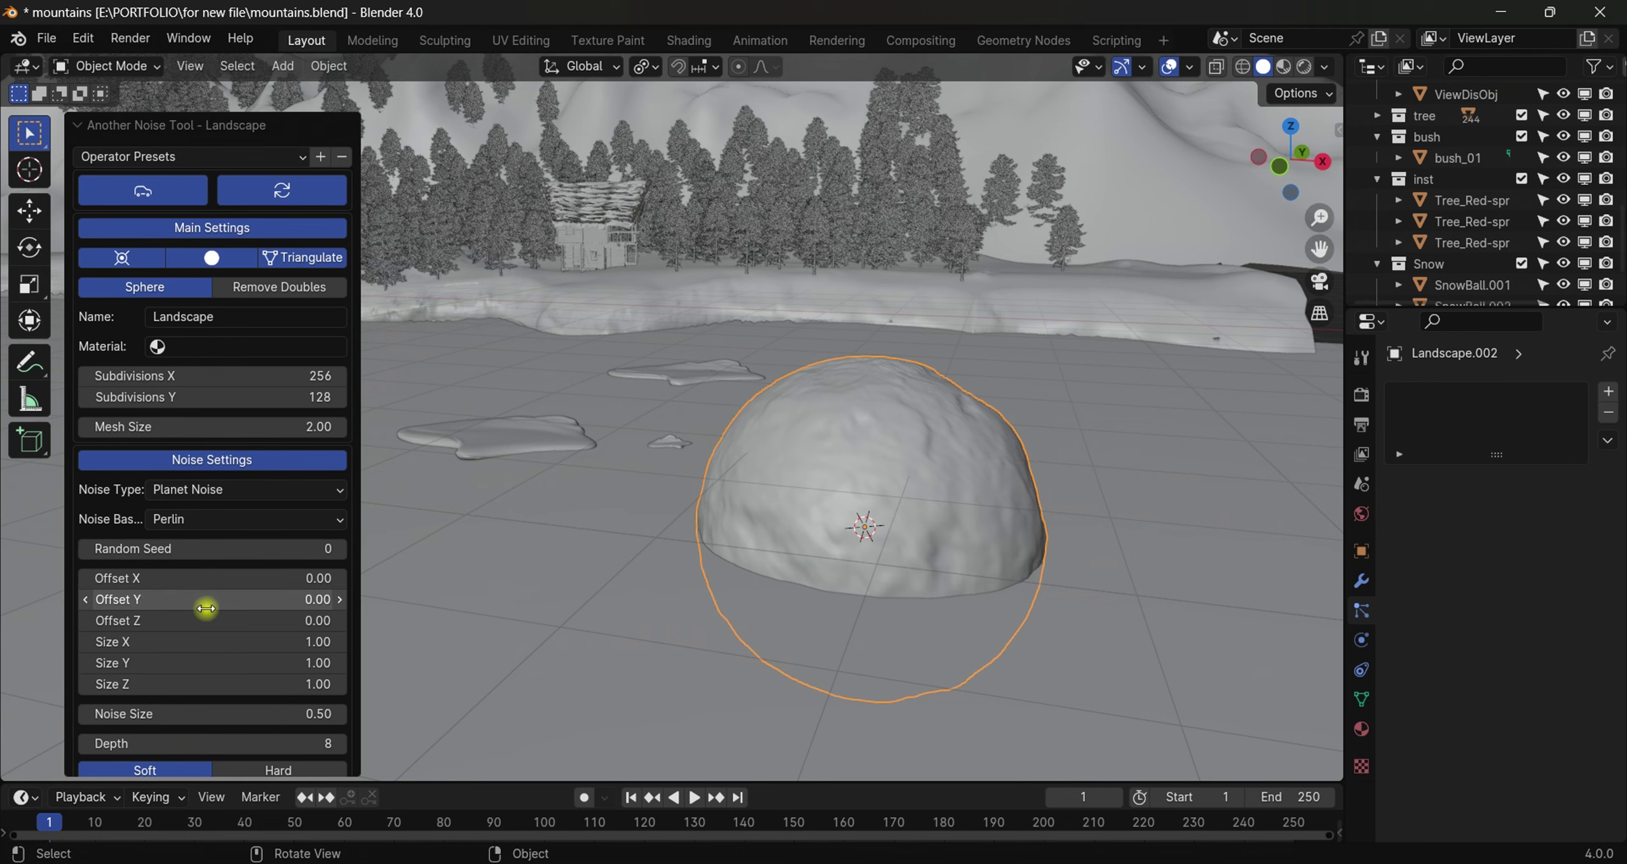
scroll(207, 603, down, 6)
scroll(165, 496, up, 6)
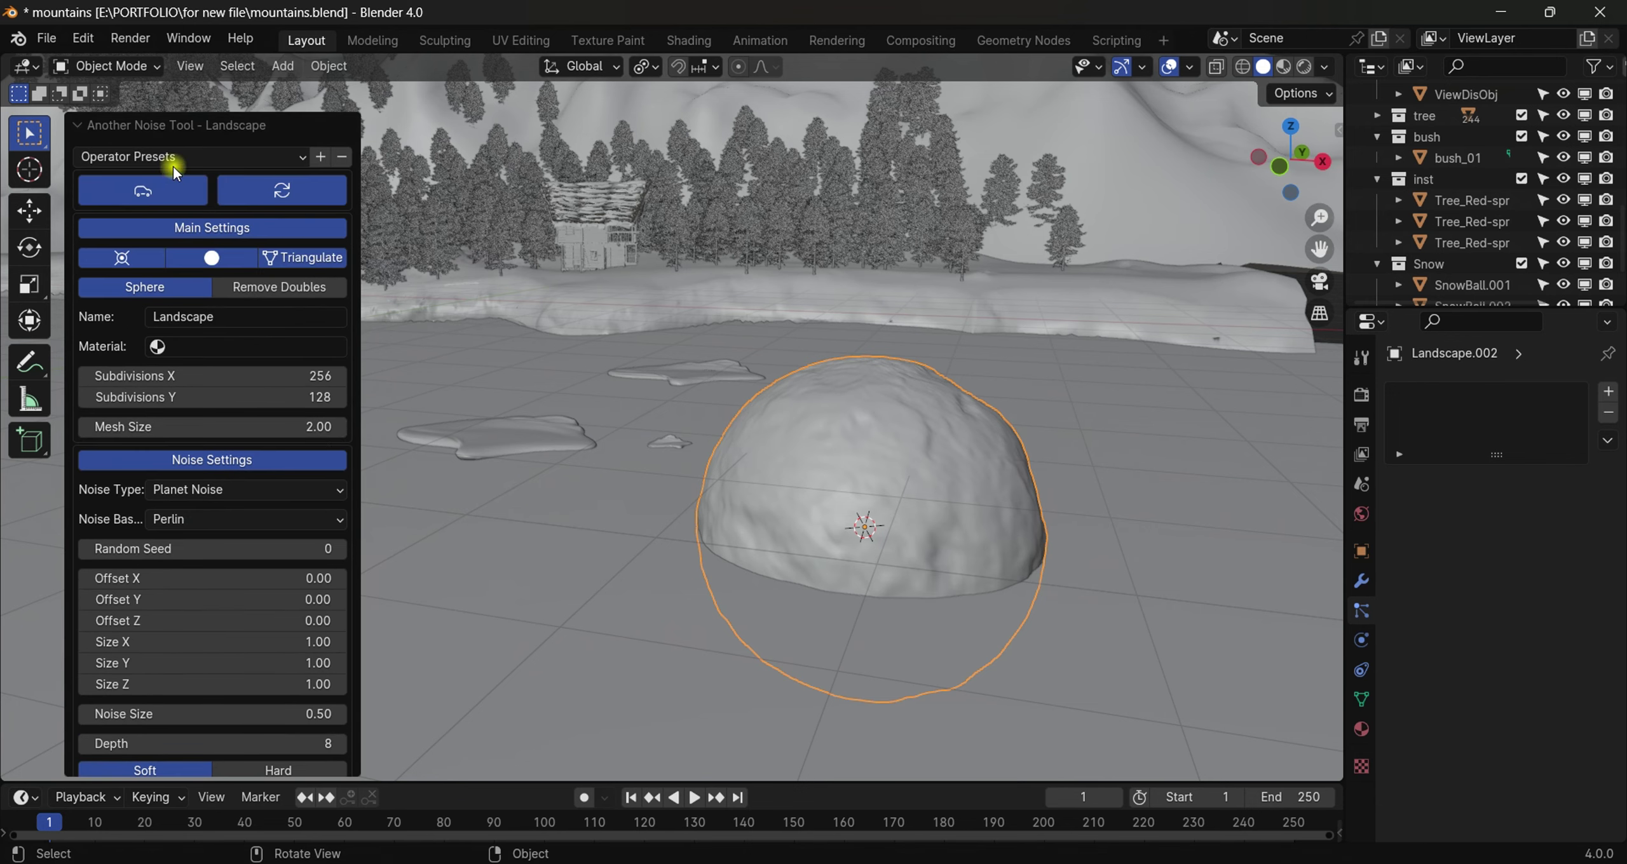
Step: Apply a flat noise preset, then the mountain 1 preset, to Landscape.002
click(172, 162)
click(125, 613)
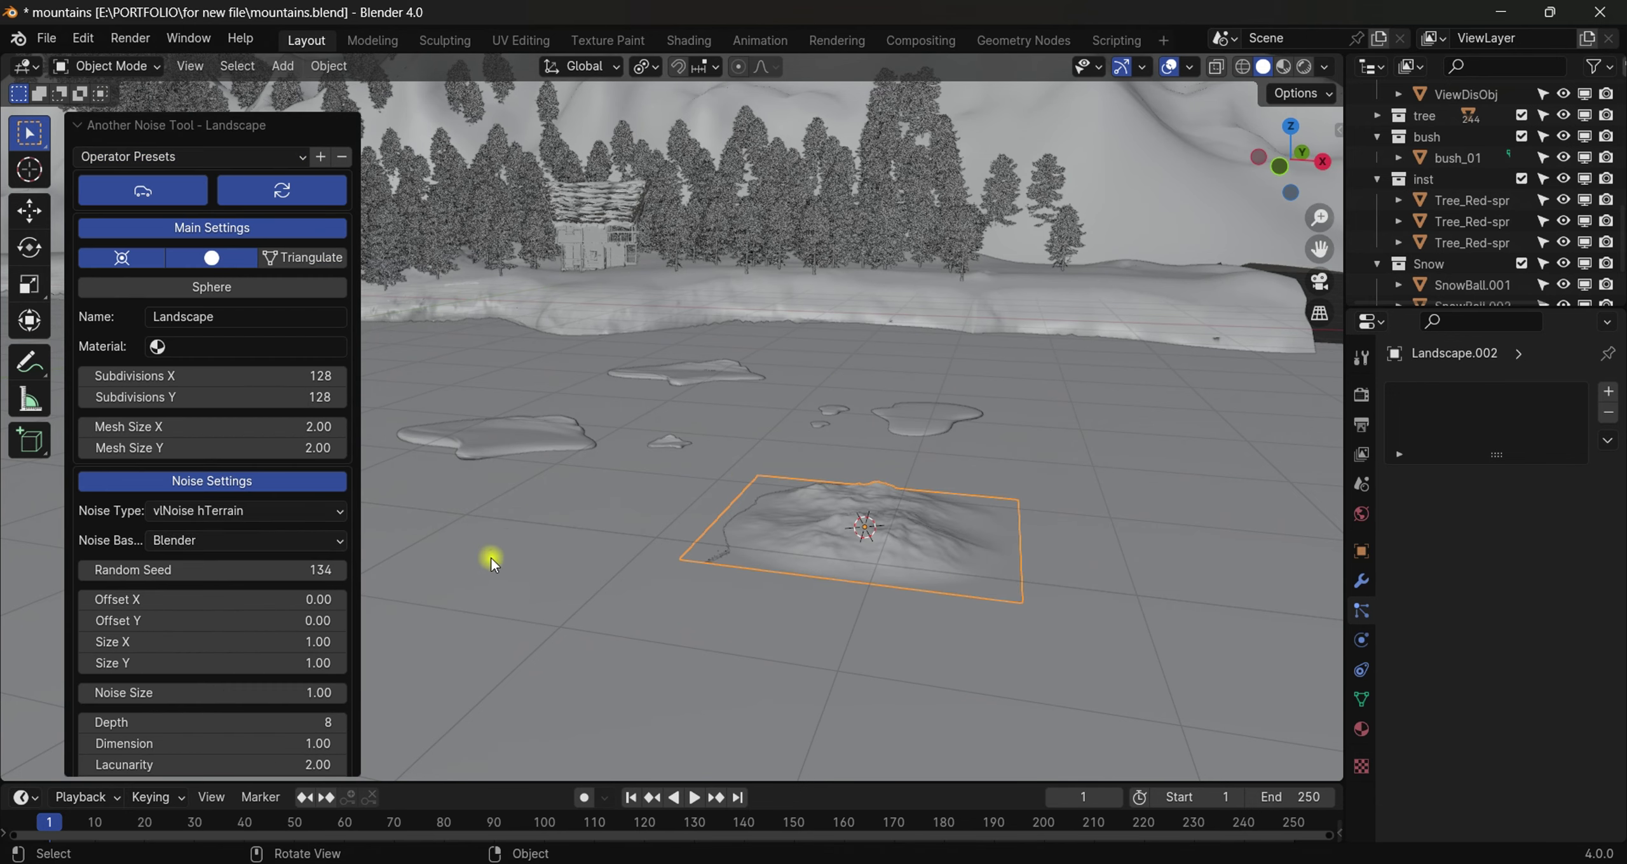
click(170, 157)
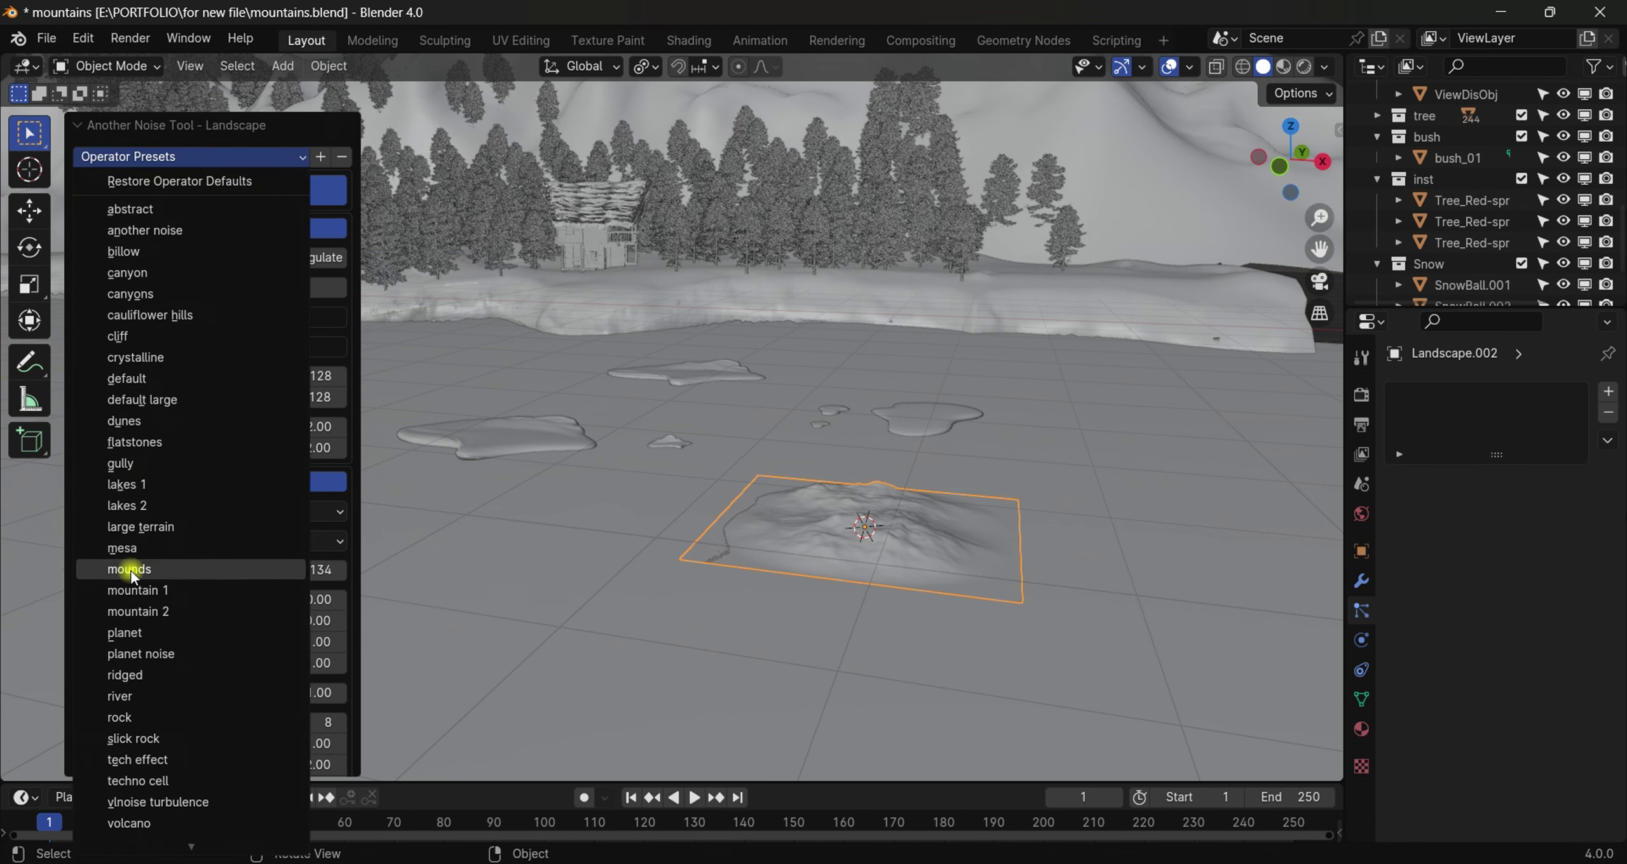
click(147, 592)
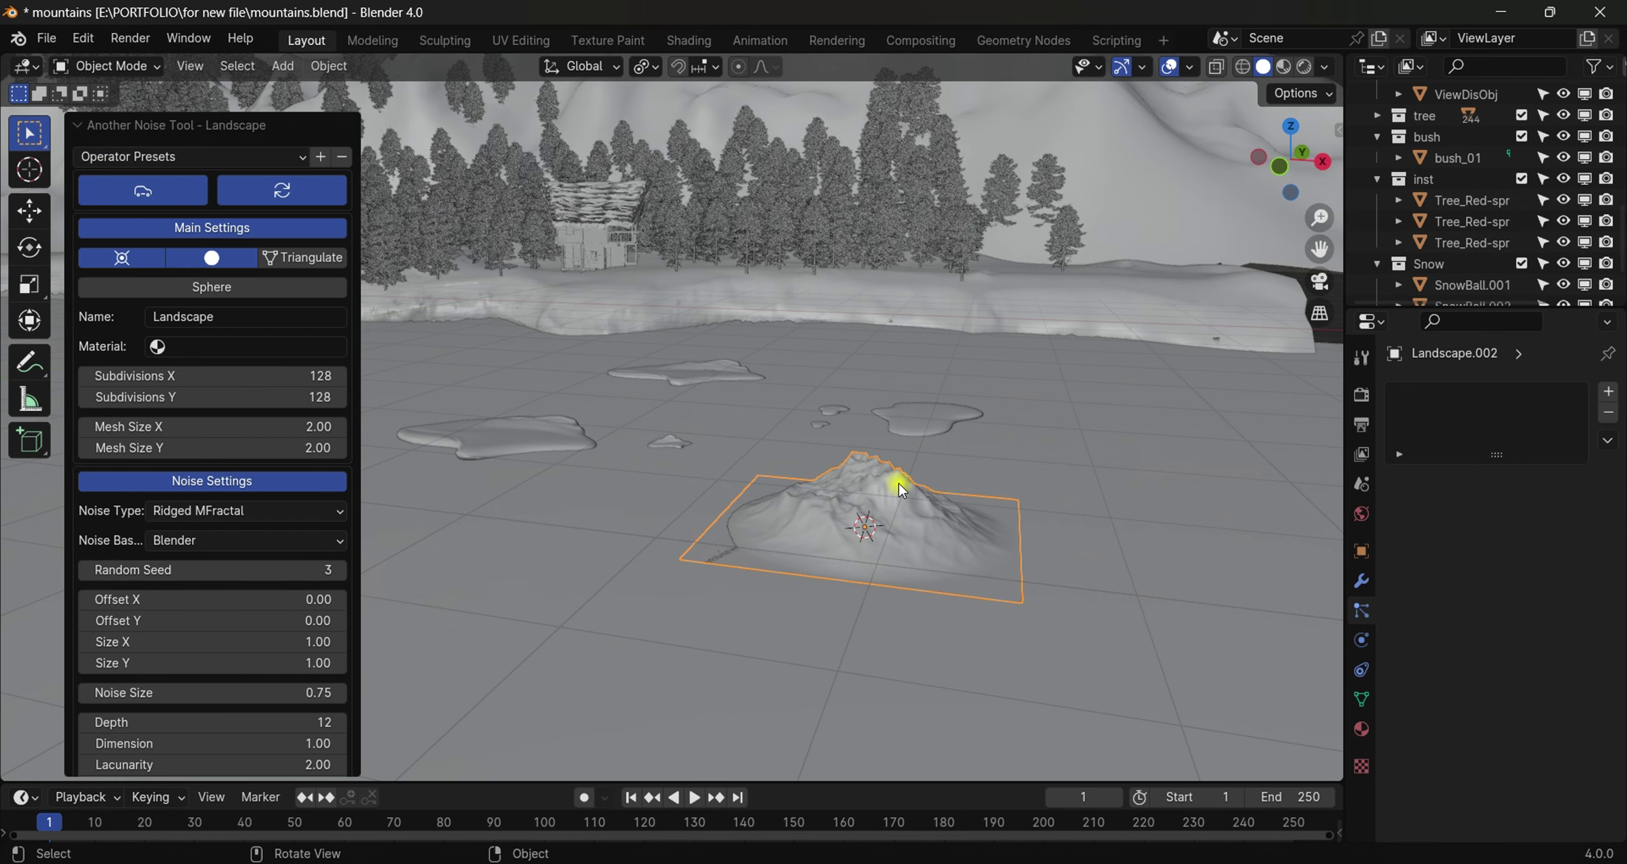
Step: Centre the ridged mountain peak in view and collapse the landscape generator panel
scroll(901, 487, up, 5)
middle_drag(899, 483, 762, 468)
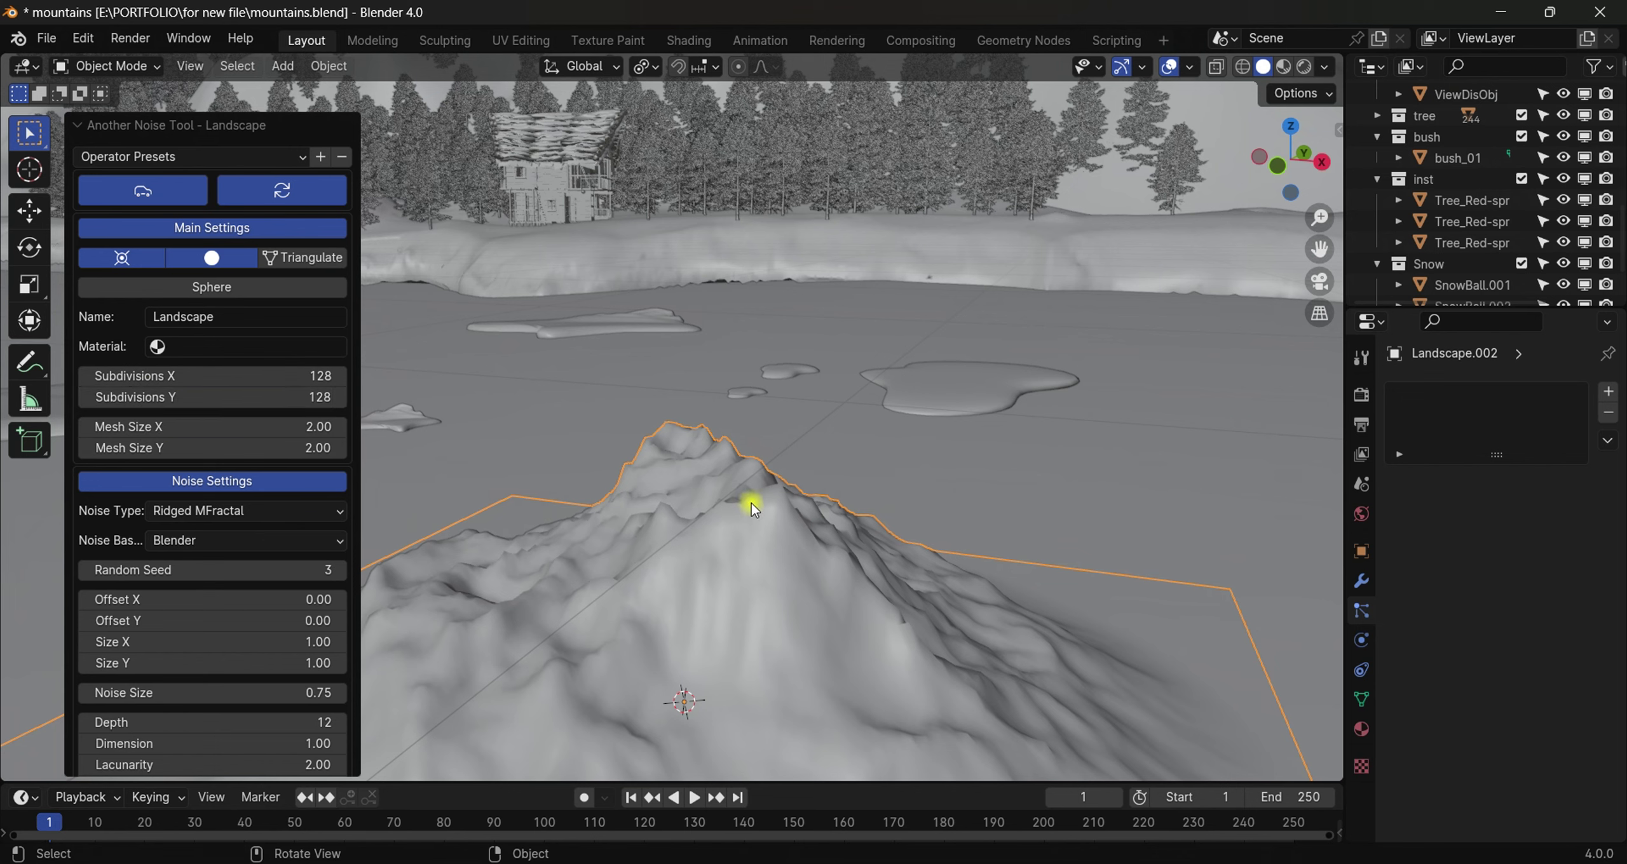
scroll(287, 555, down, 8)
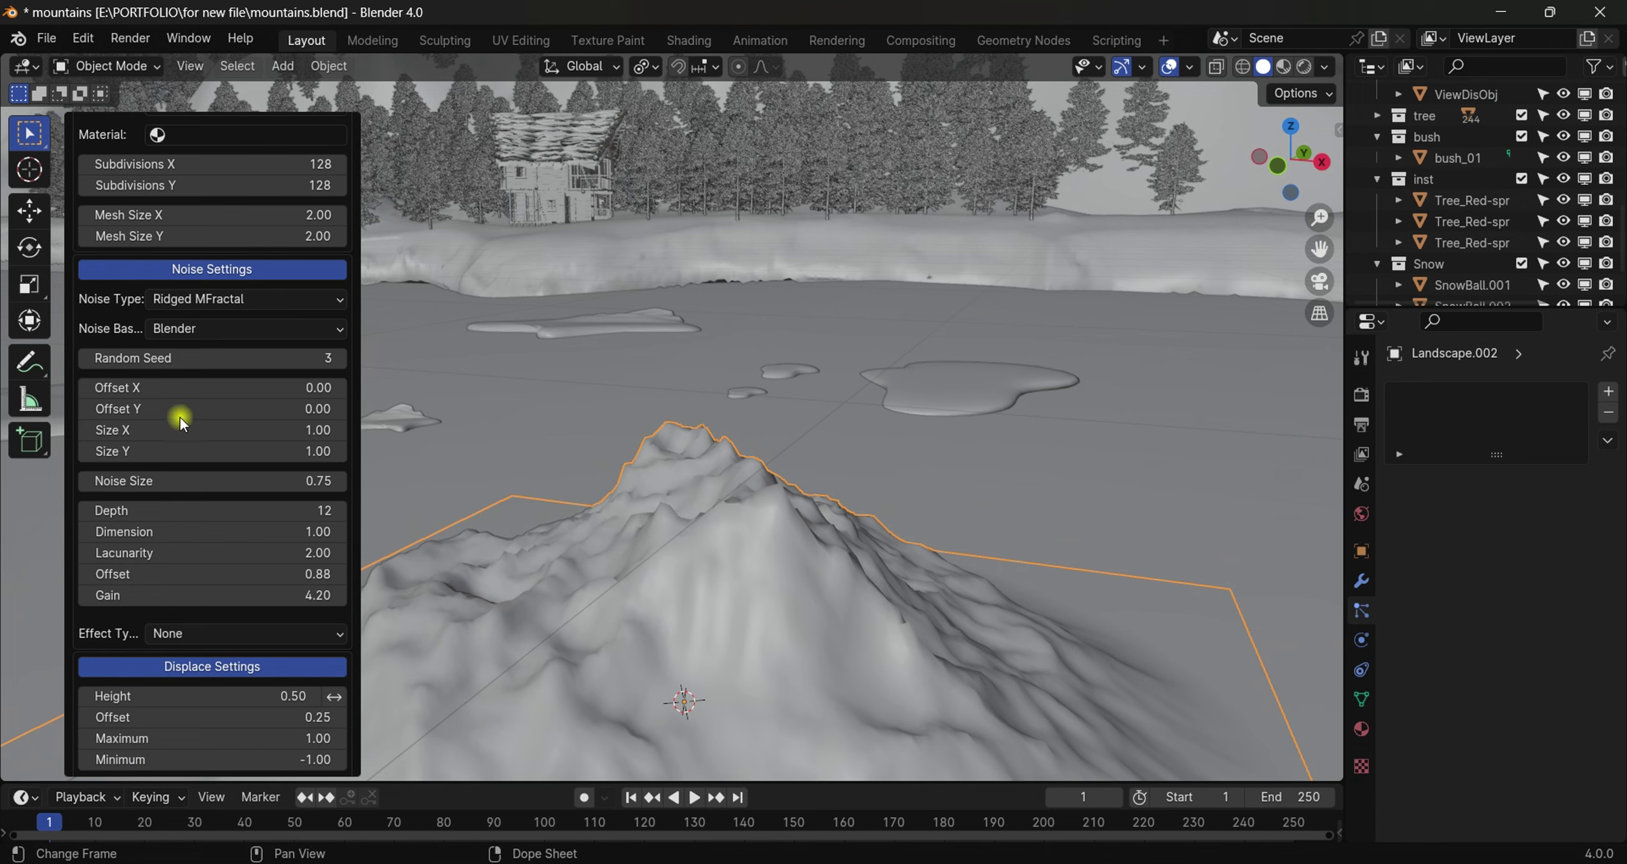
scroll(168, 295, up, 8)
click(118, 141)
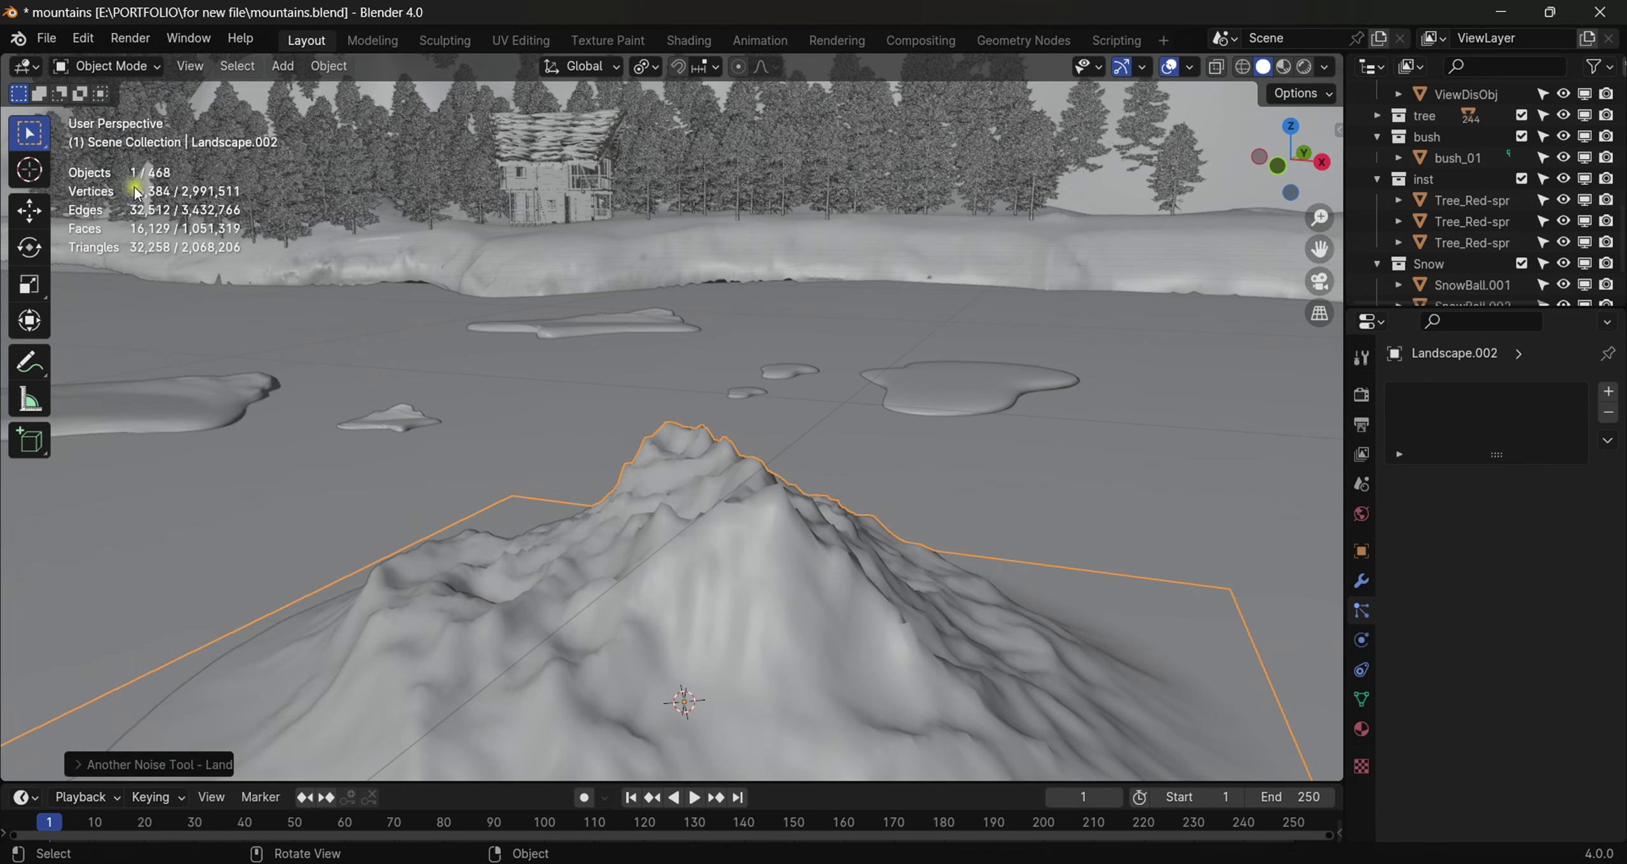
Step: Delete the Landscape.002 object and orbit over the forested mountains
scroll(679, 399, down, 10)
key(x)
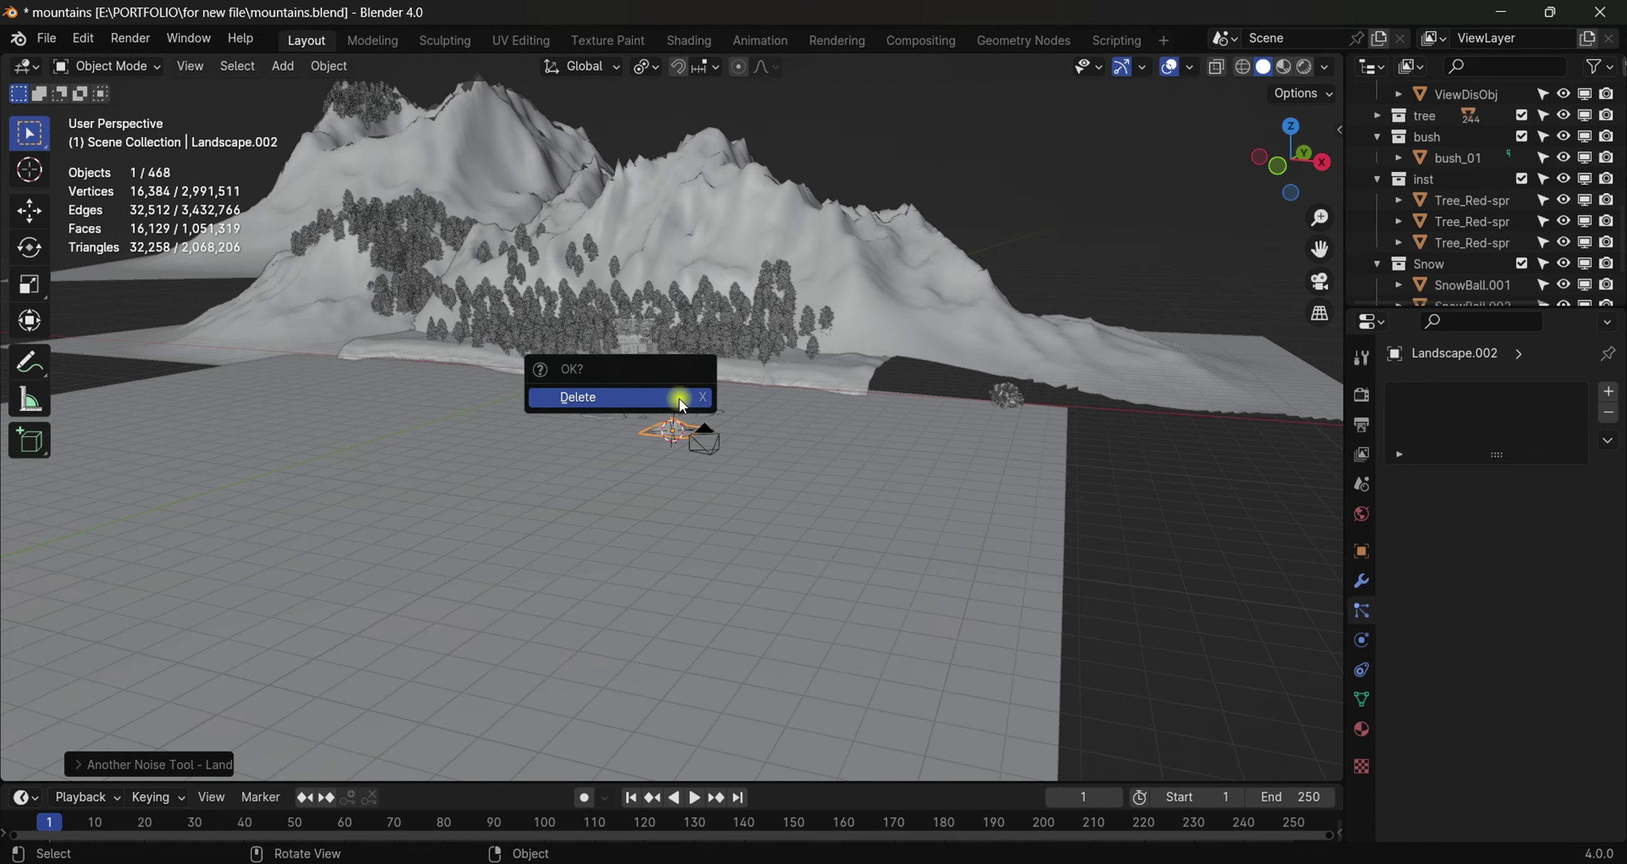
click(674, 400)
middle_drag(679, 301, 636, 381)
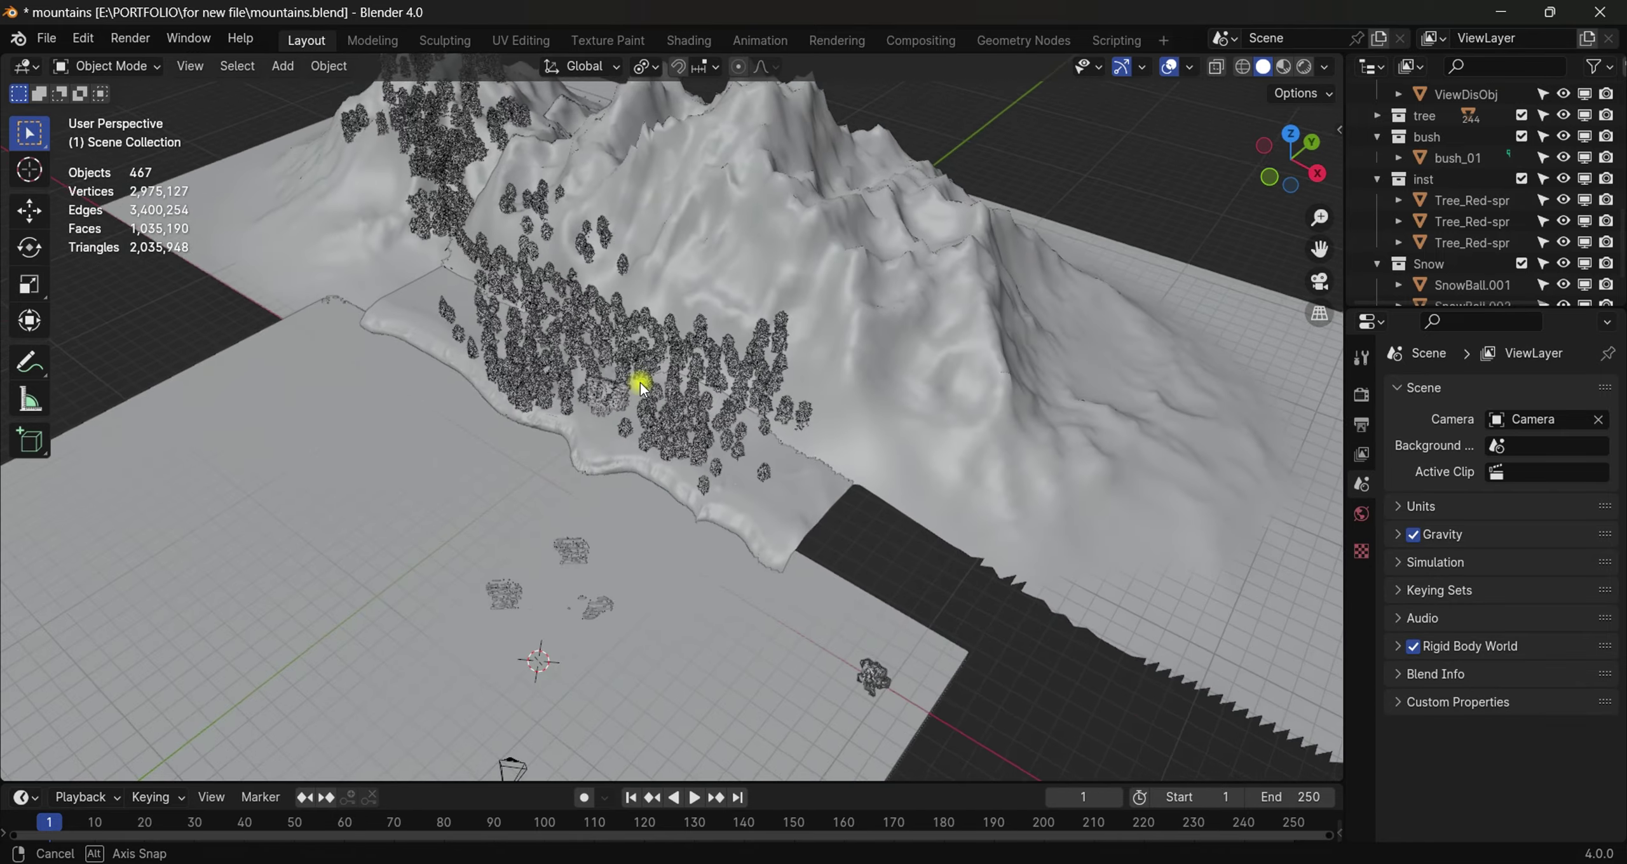
scroll(636, 381, up, 8)
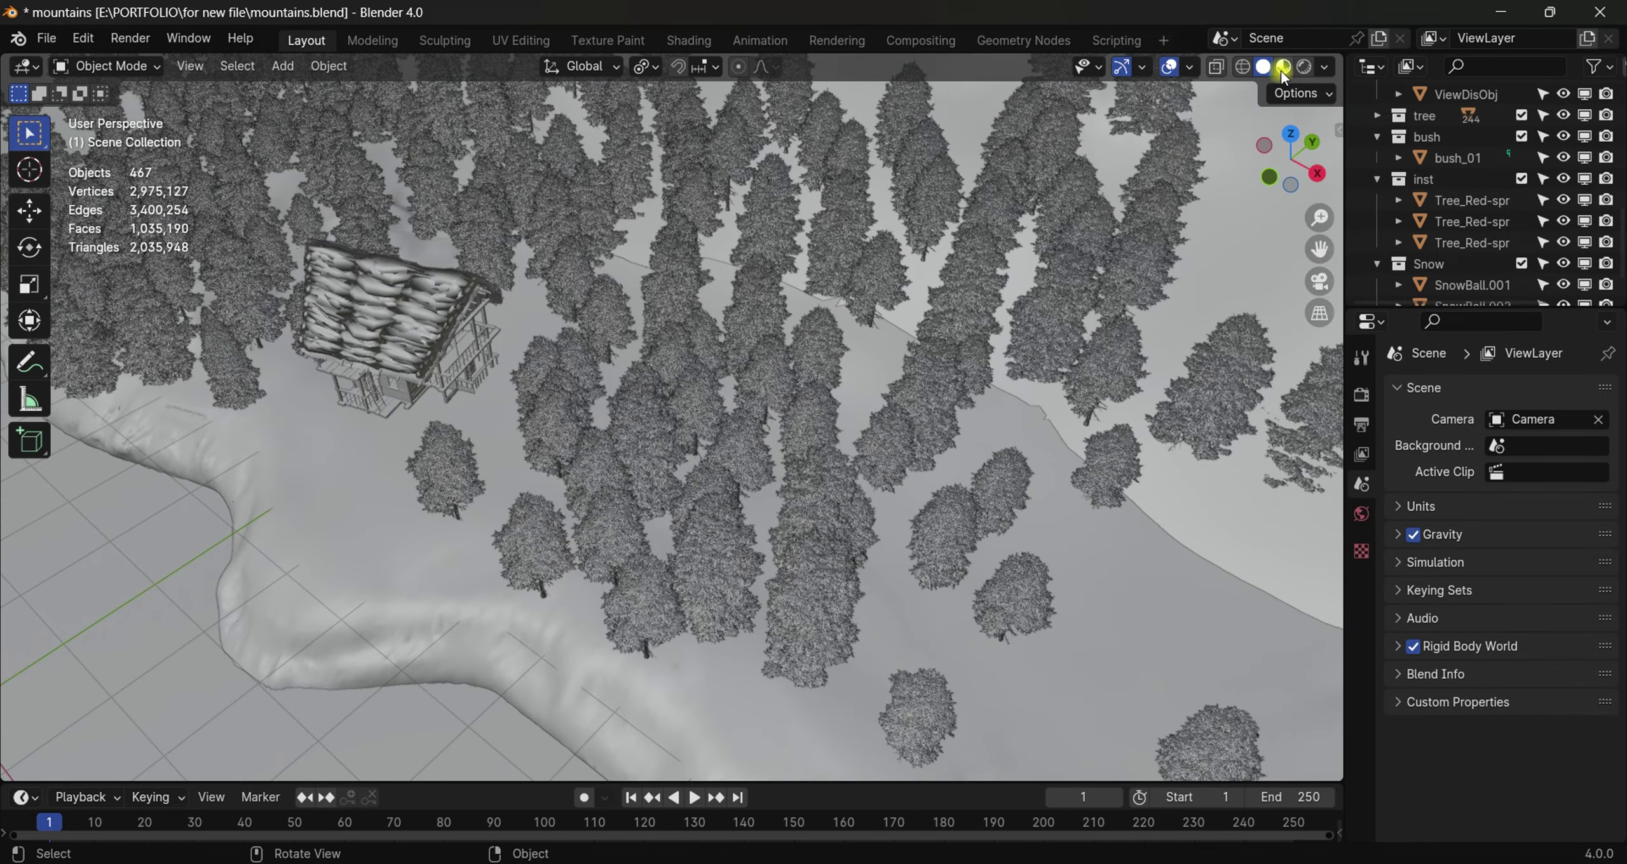
Step: Look through the camera in Material Preview, then Rendered shading, framing the cabin and lake
click(1285, 68)
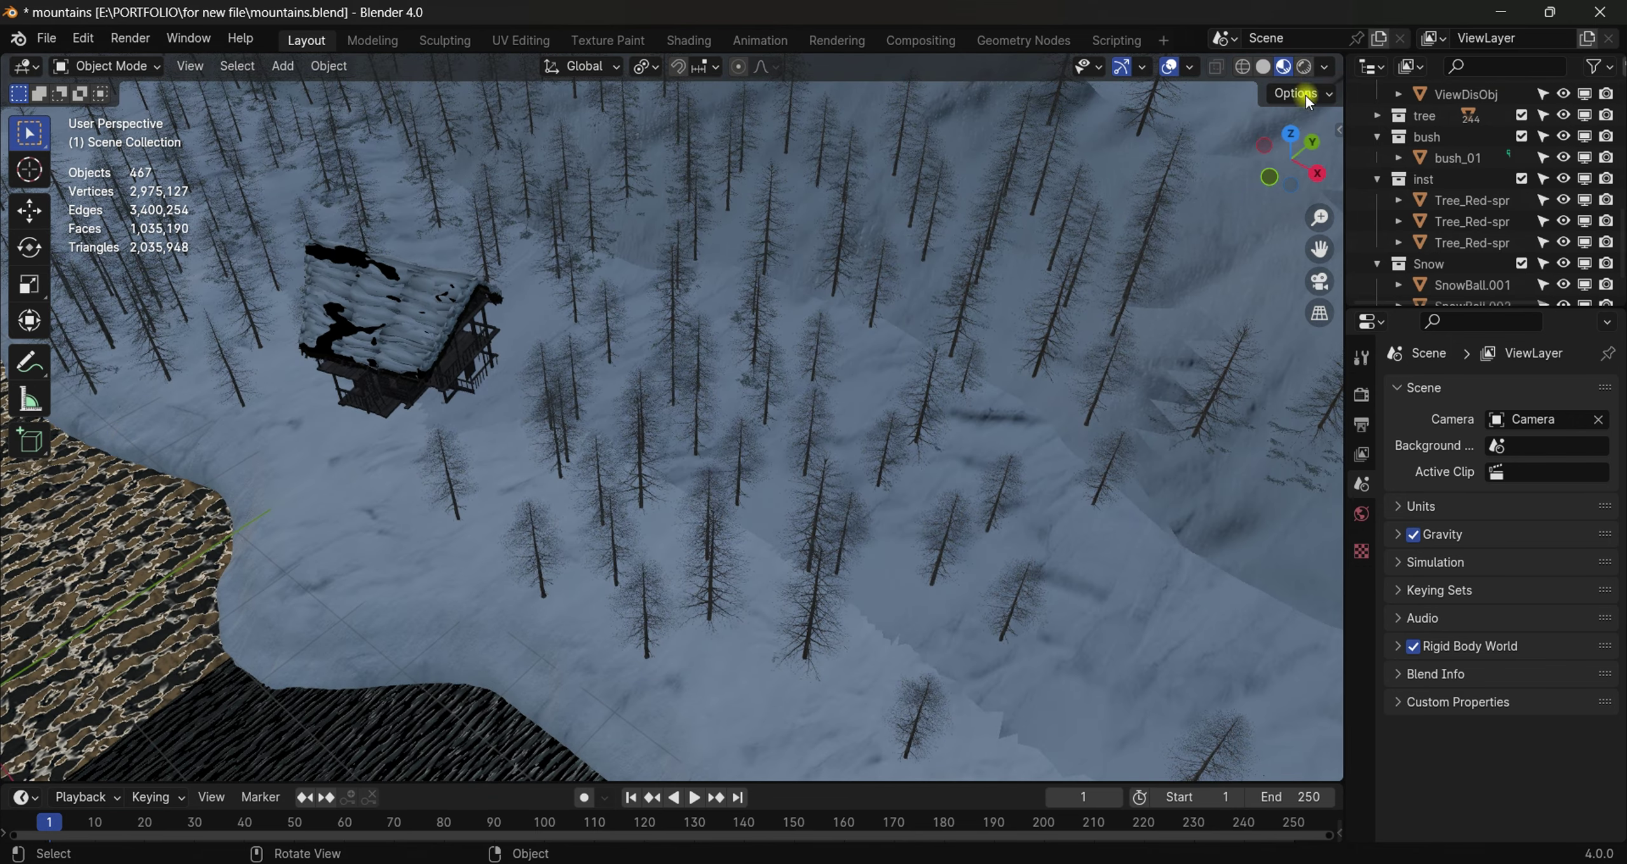
middle_drag(1319, 280, 1315, 191)
key(KP_0)
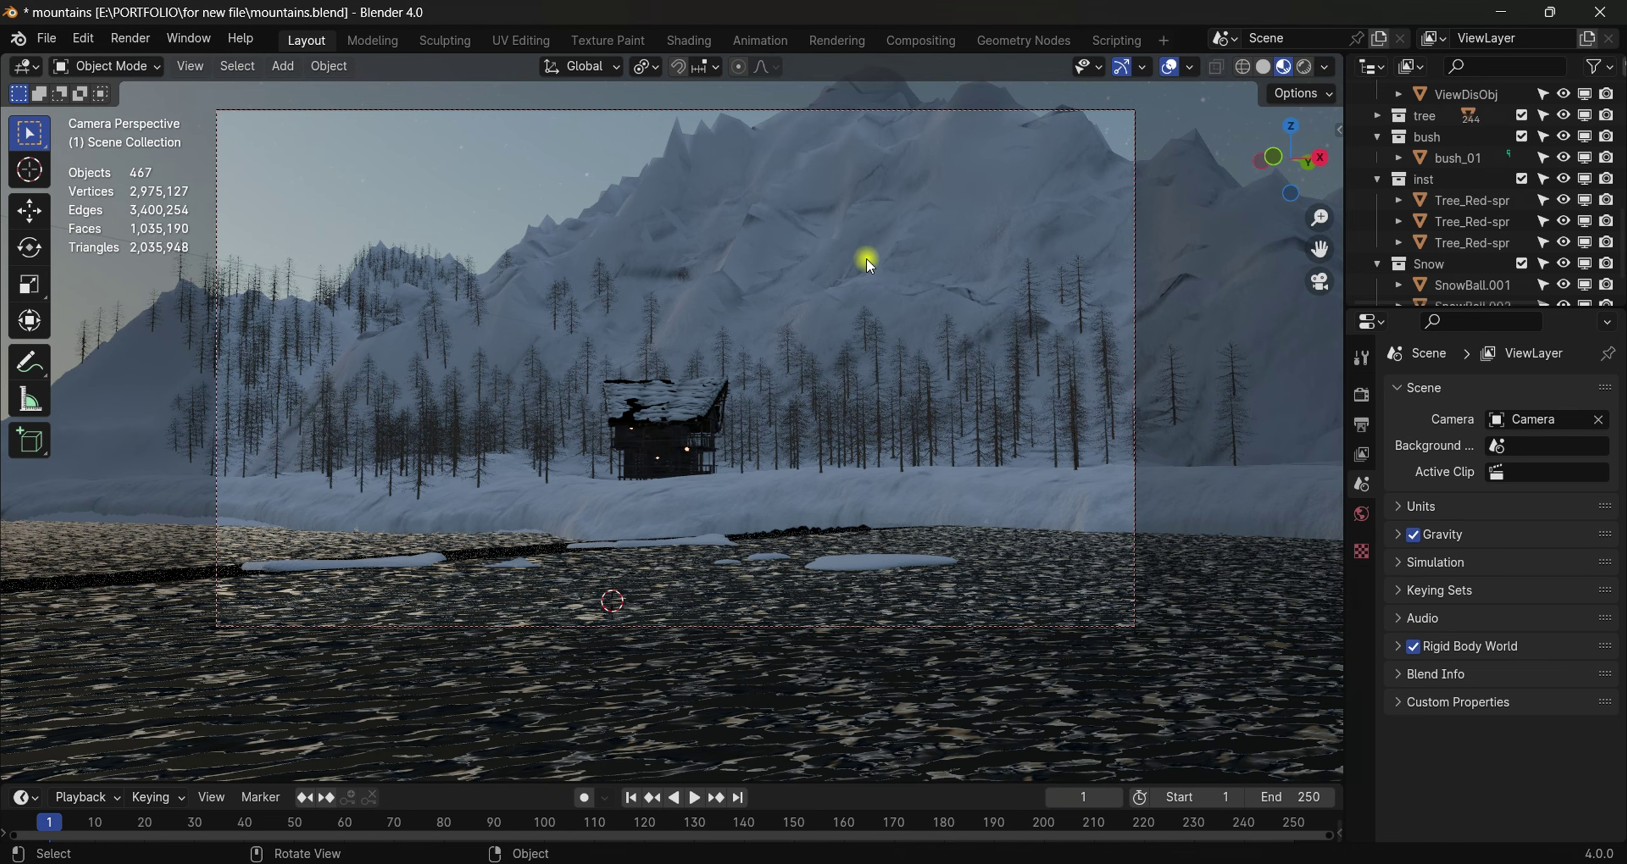
key(z)
click(992, 242)
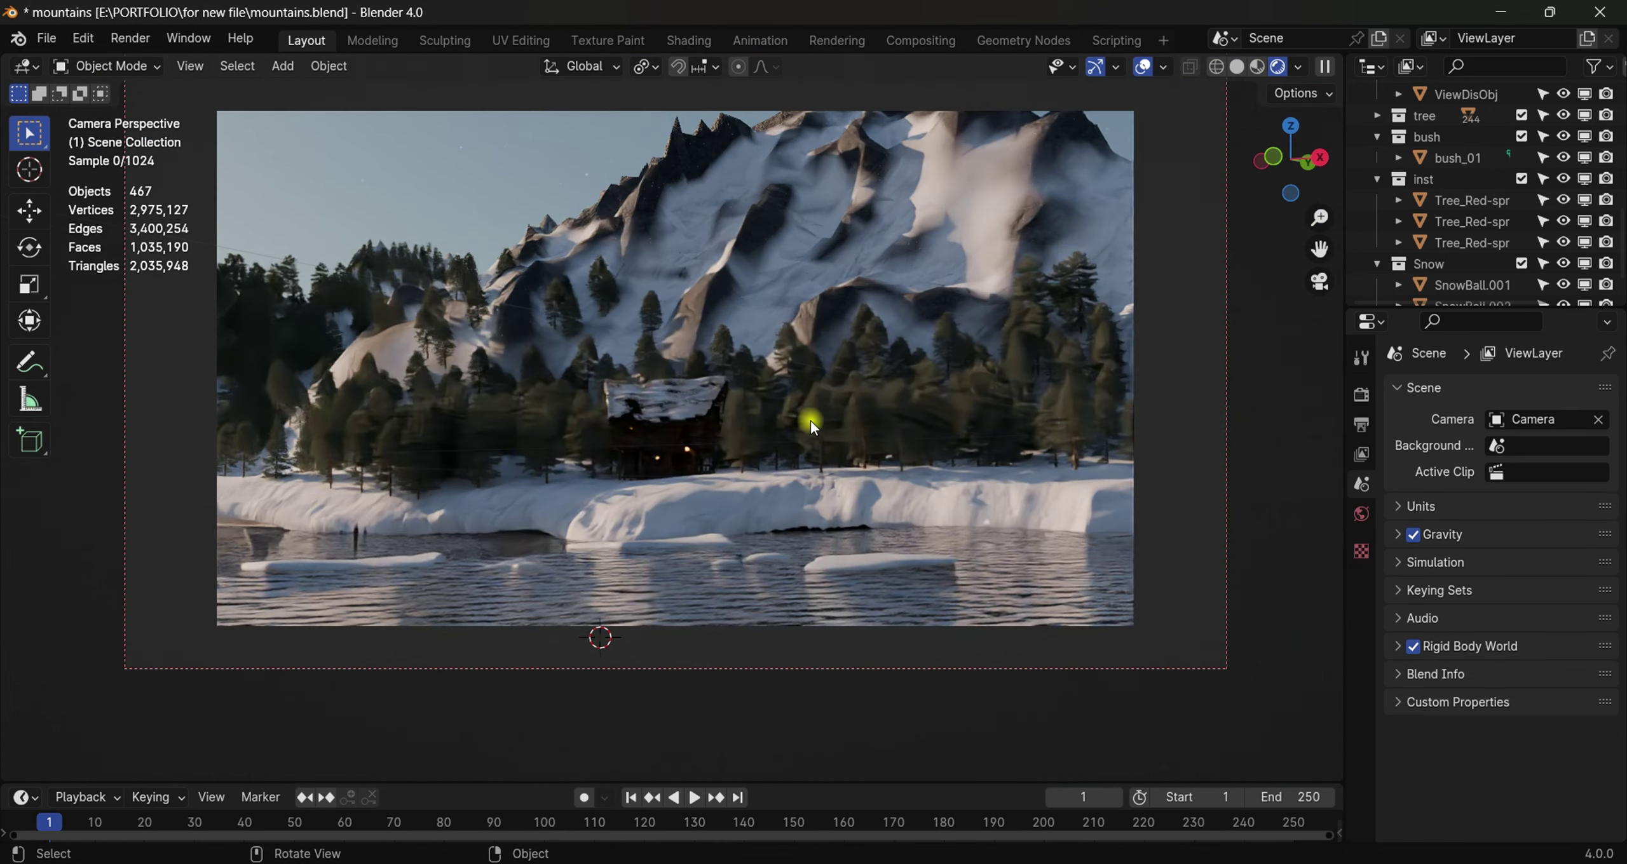
scroll(782, 428, up, 1)
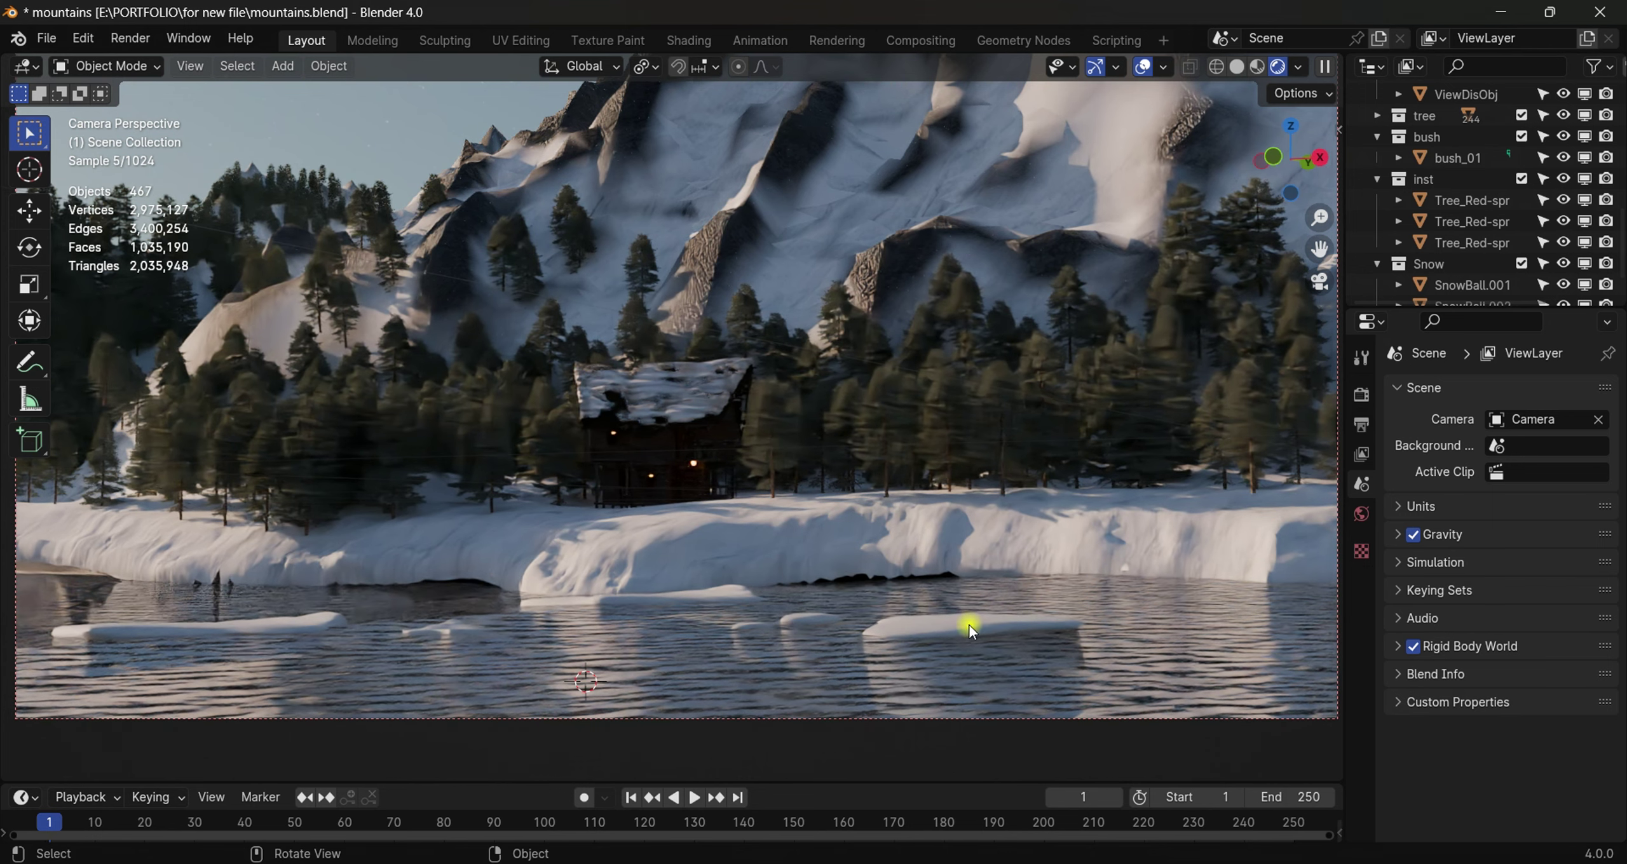
scroll(1122, 405, up, 2)
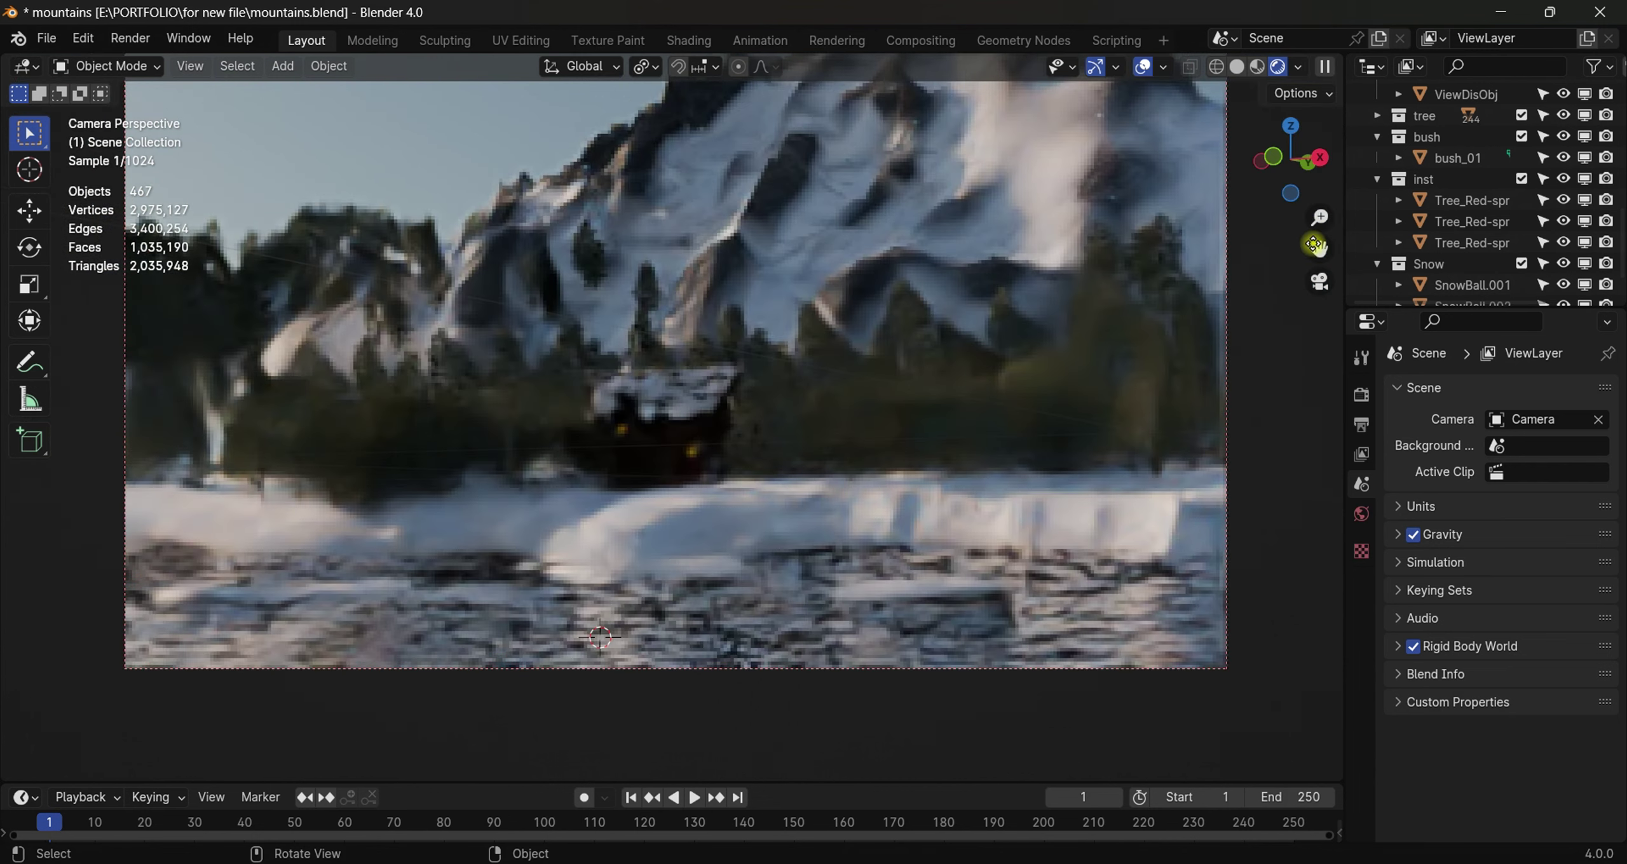
drag(1315, 245, 941, 505)
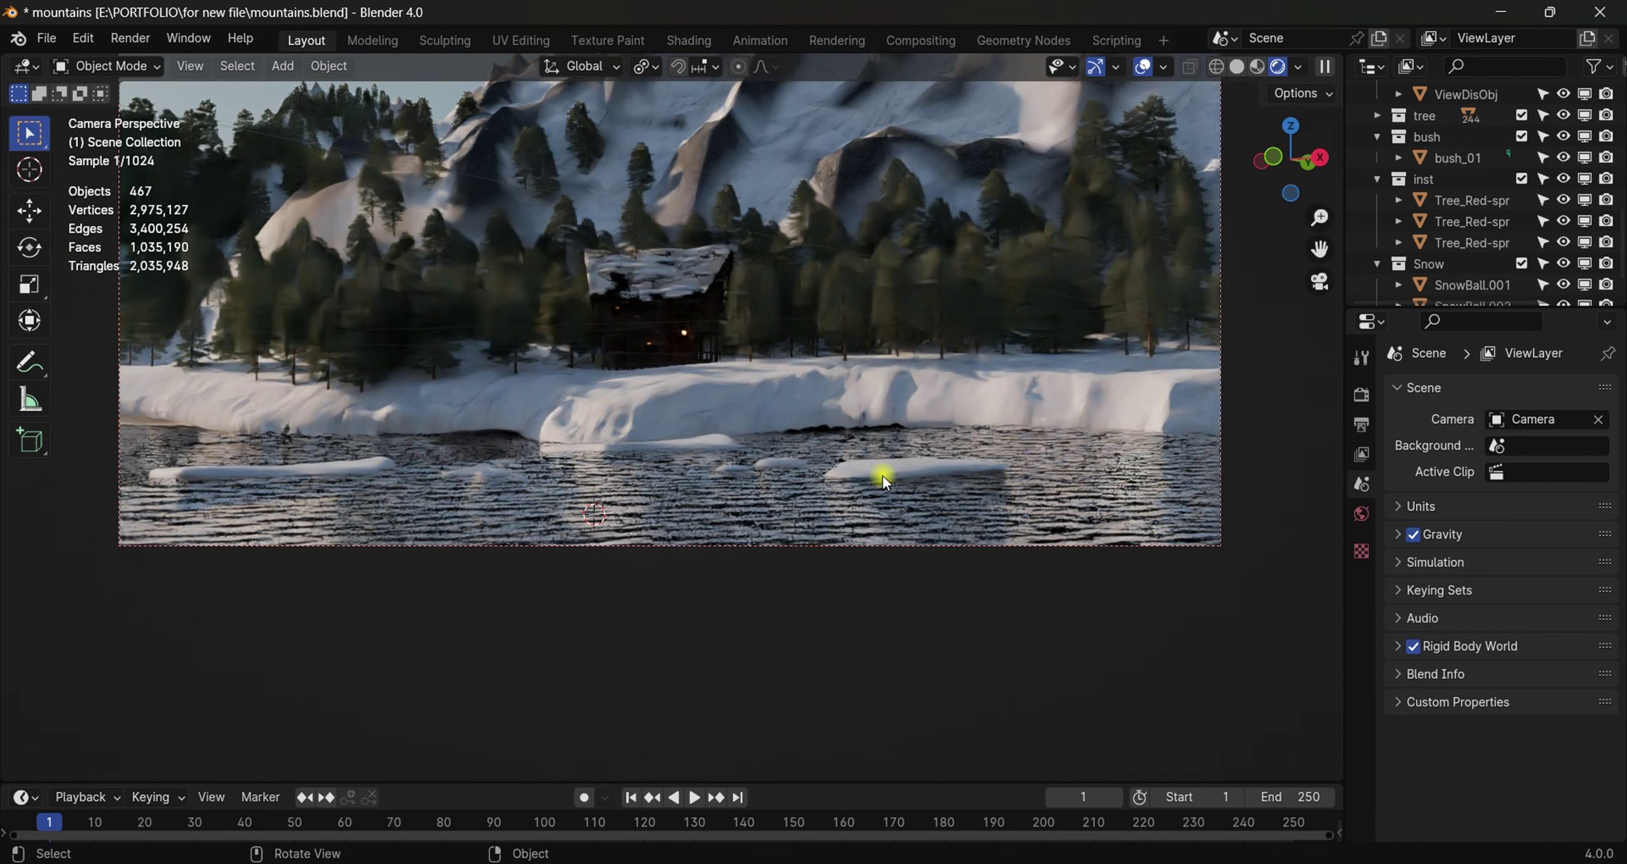
click(83, 38)
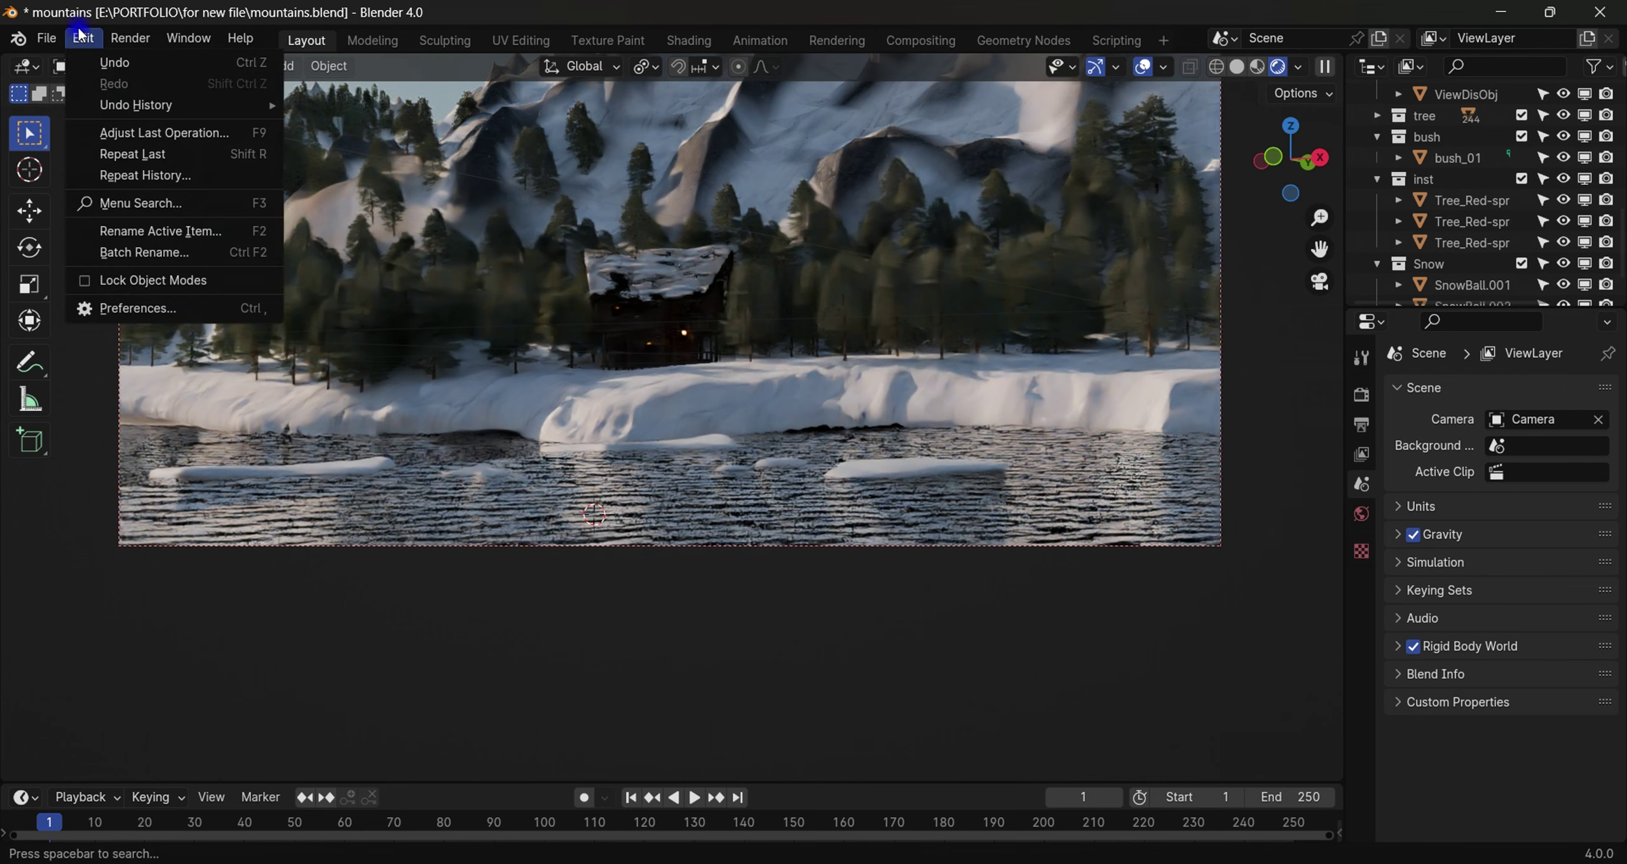
click(127, 309)
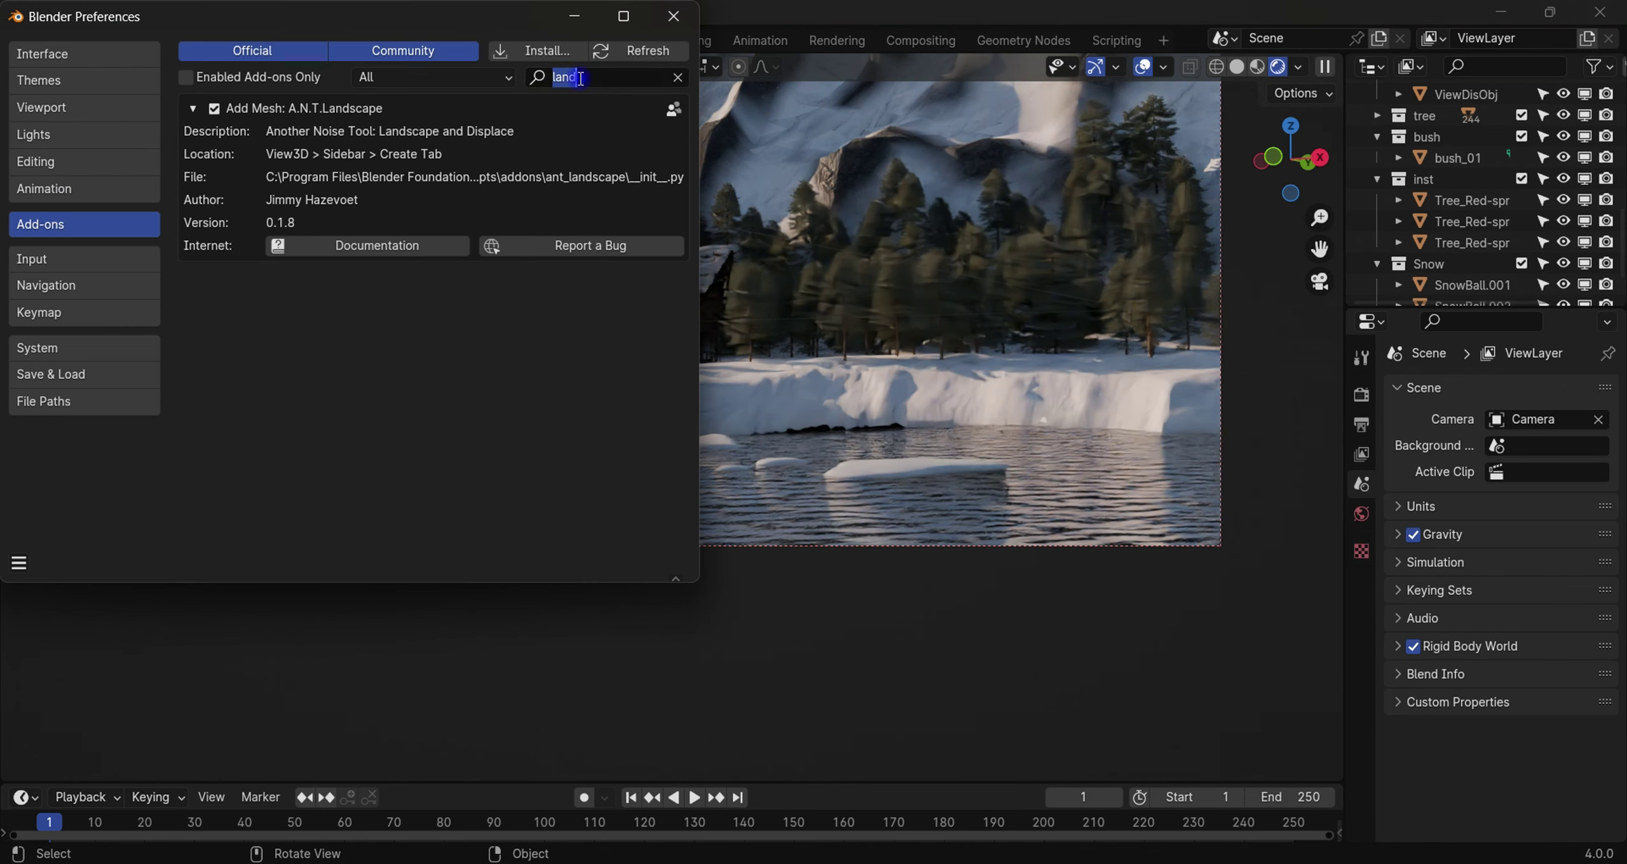
text(real)
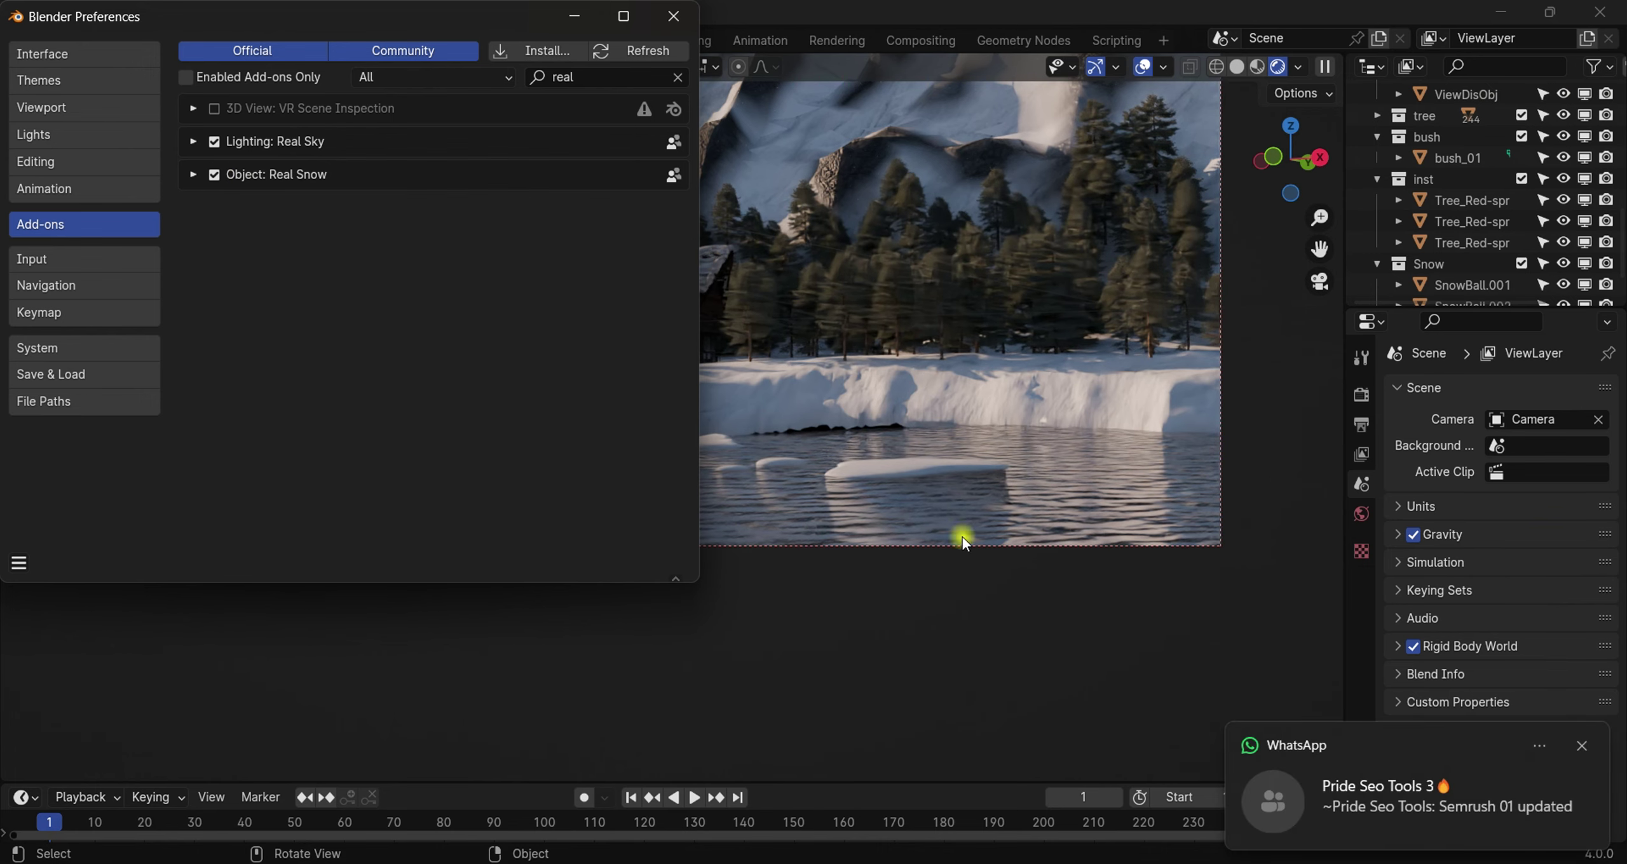
click(1579, 745)
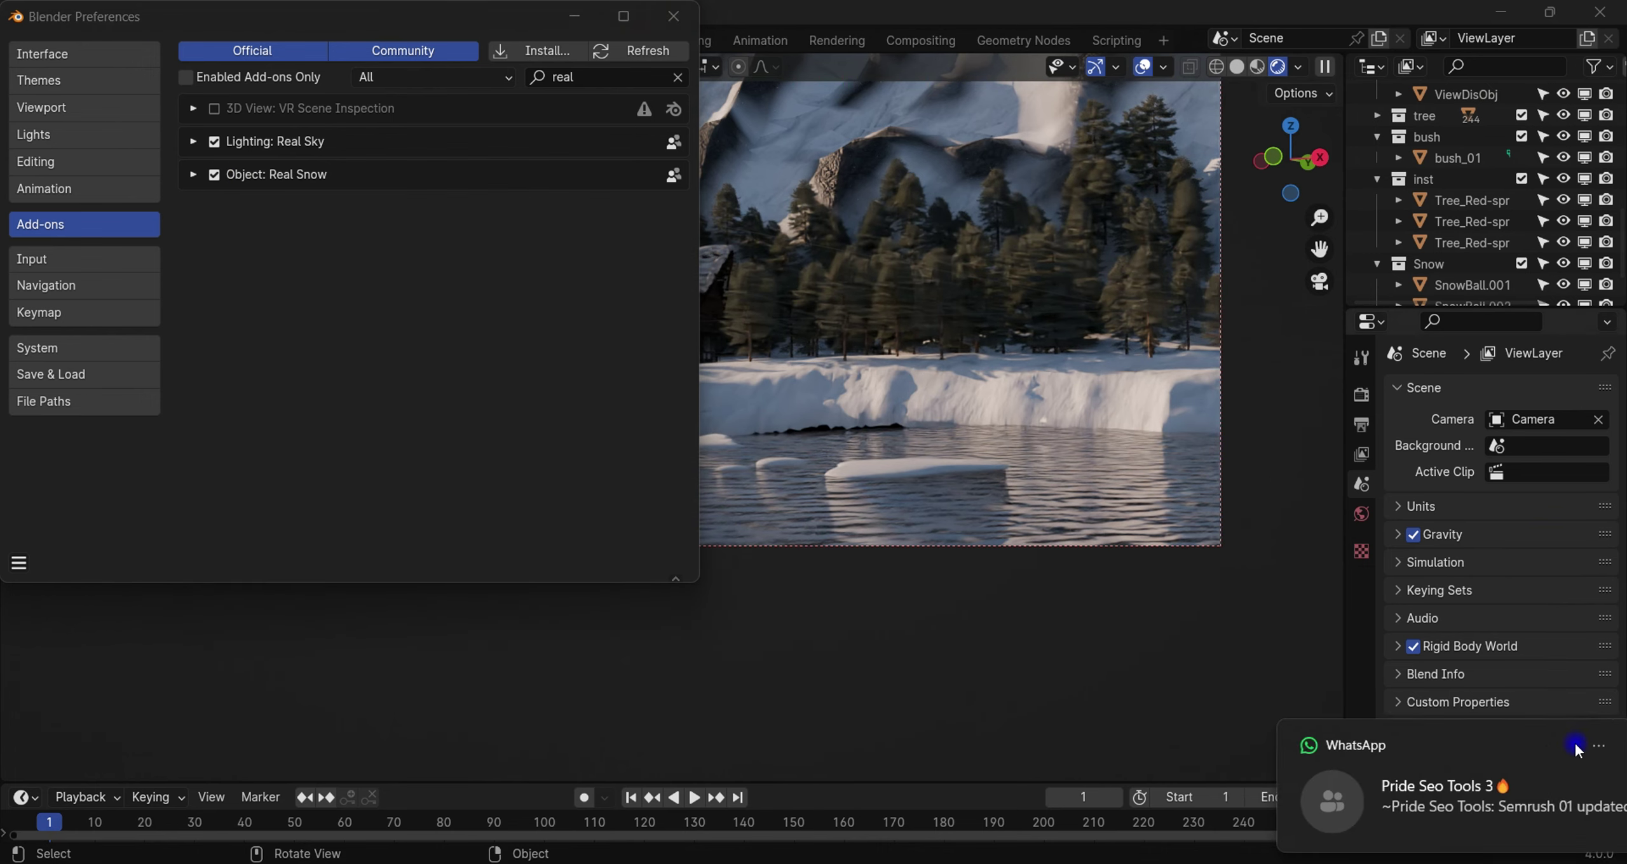
click(593, 17)
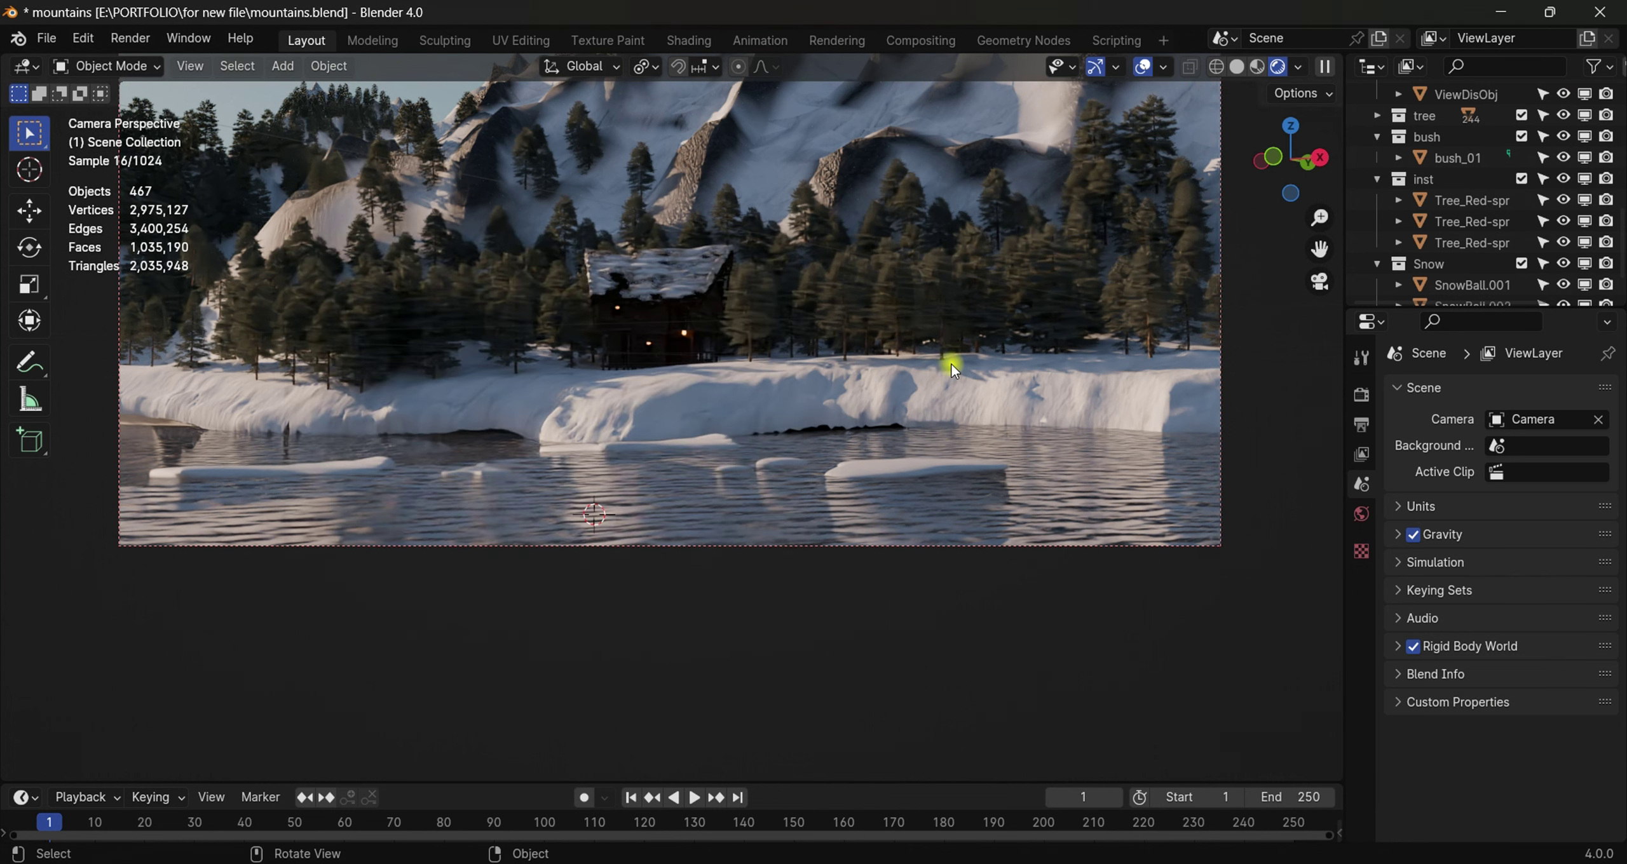
Step: Switch the viewport to Solid shading and orbit out of the camera view
key(z)
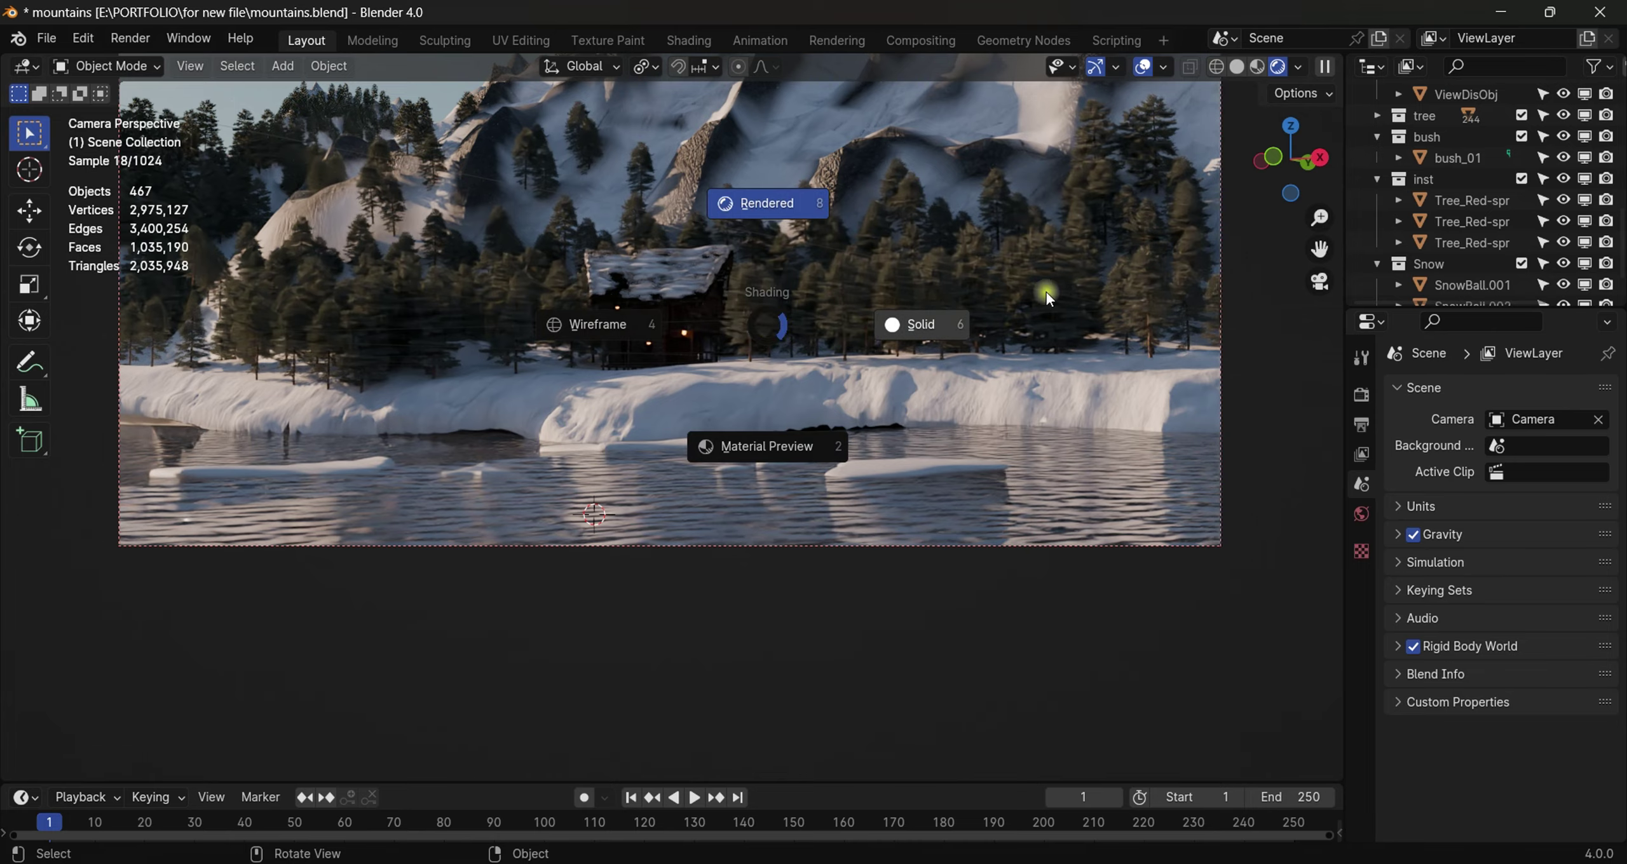
click(1027, 254)
middle_drag(1022, 213, 1035, 341)
scroll(1039, 346, down, 4)
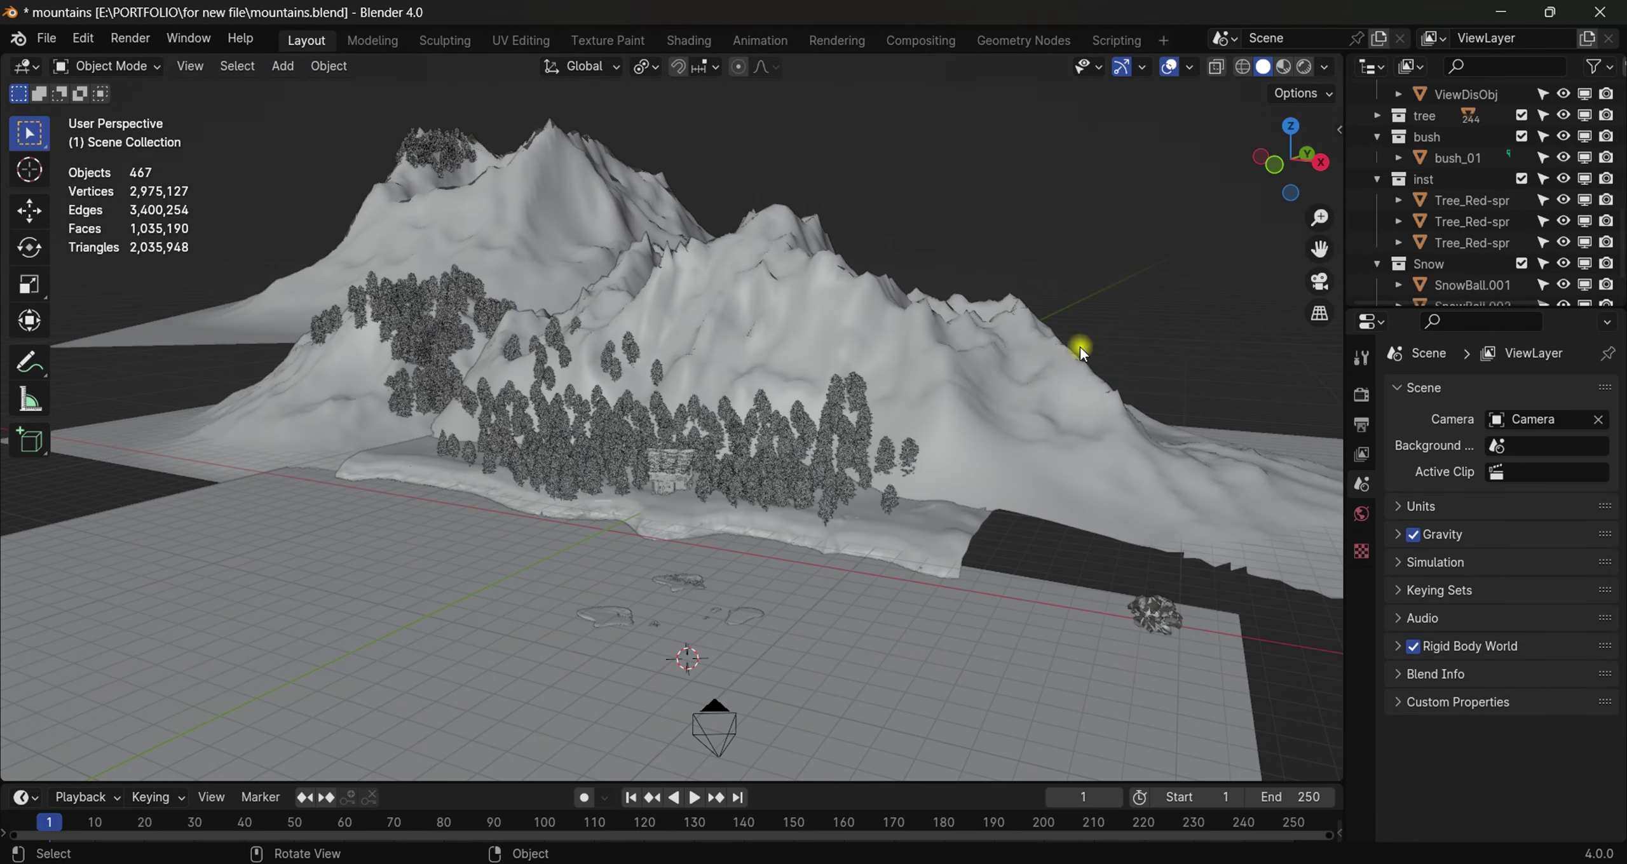
Step: Start a new General file, saving the mountain scene first
click(60, 40)
mouse_move(63, 60)
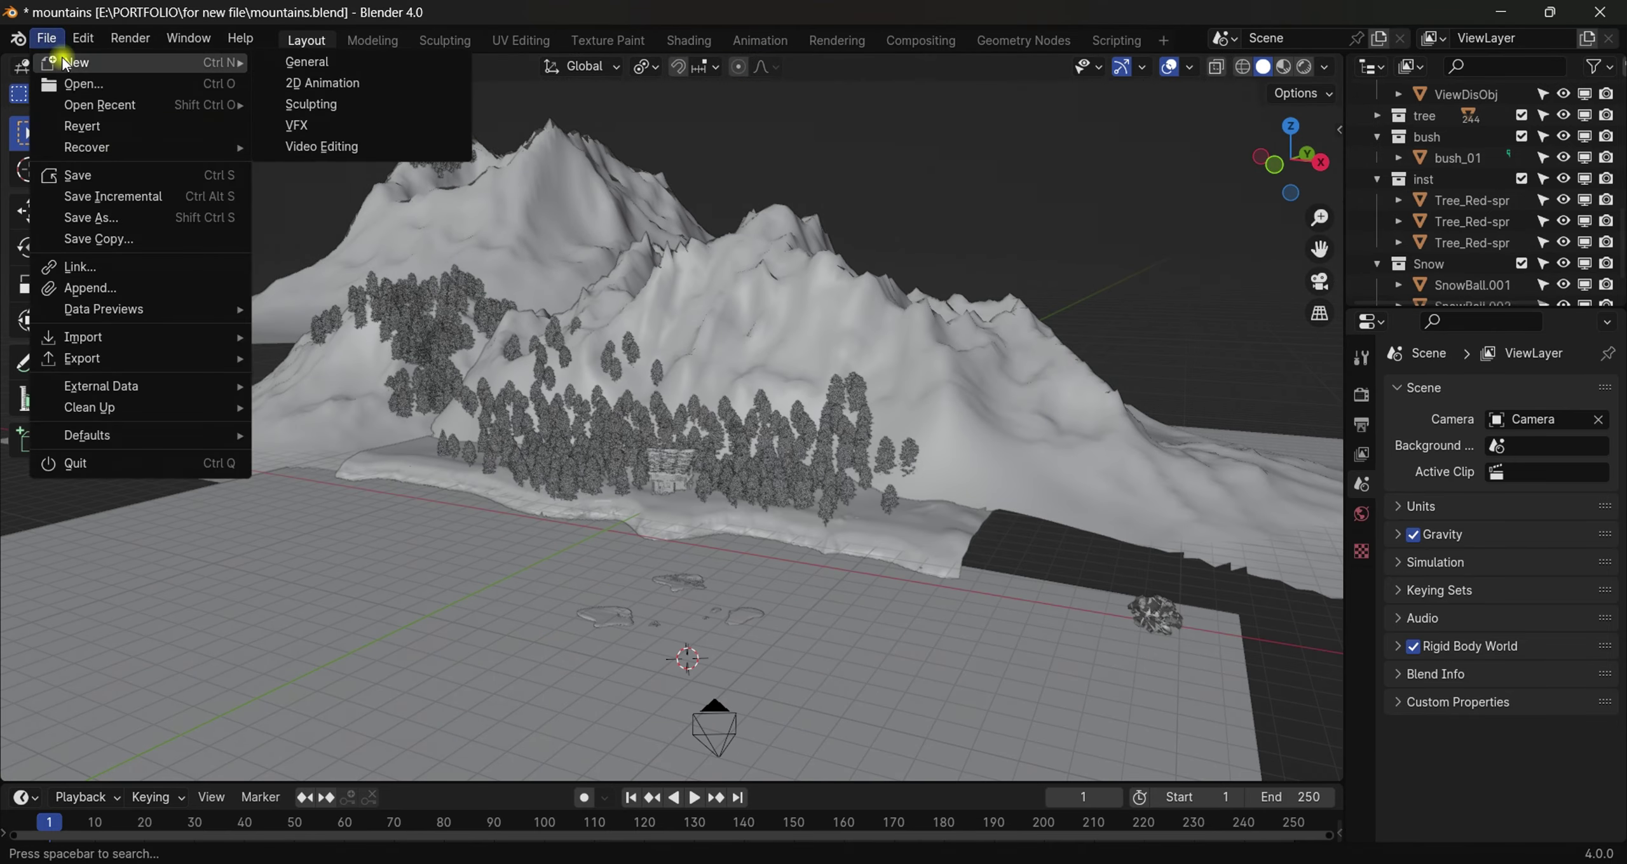
click(286, 63)
click(725, 480)
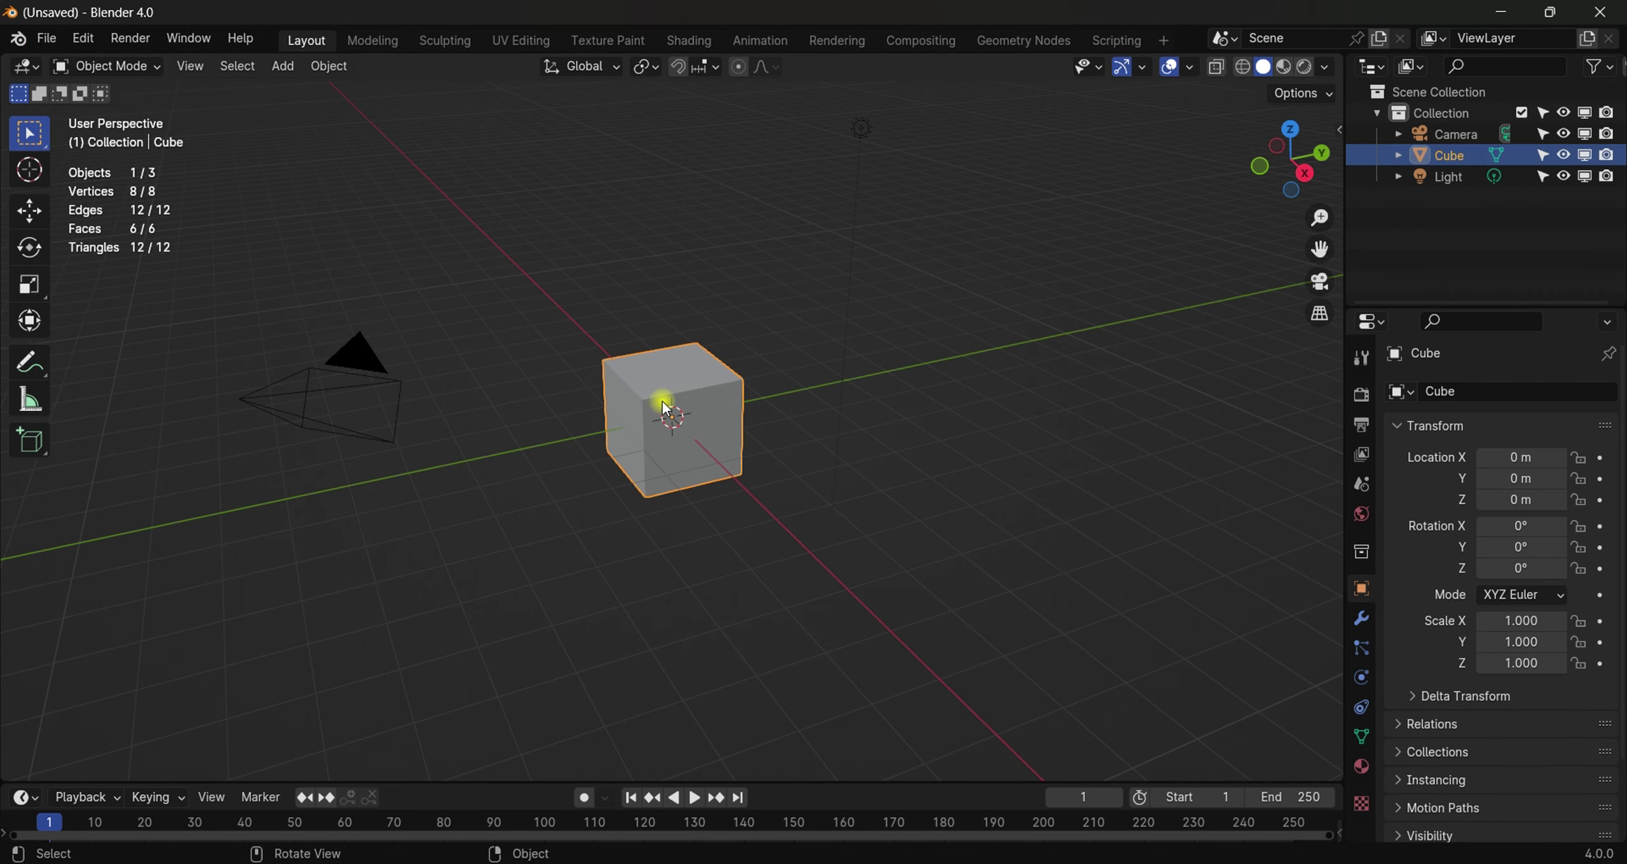
Step: Delete all default objects and add a single cube at the origin
key(a)
key(x)
click(712, 369)
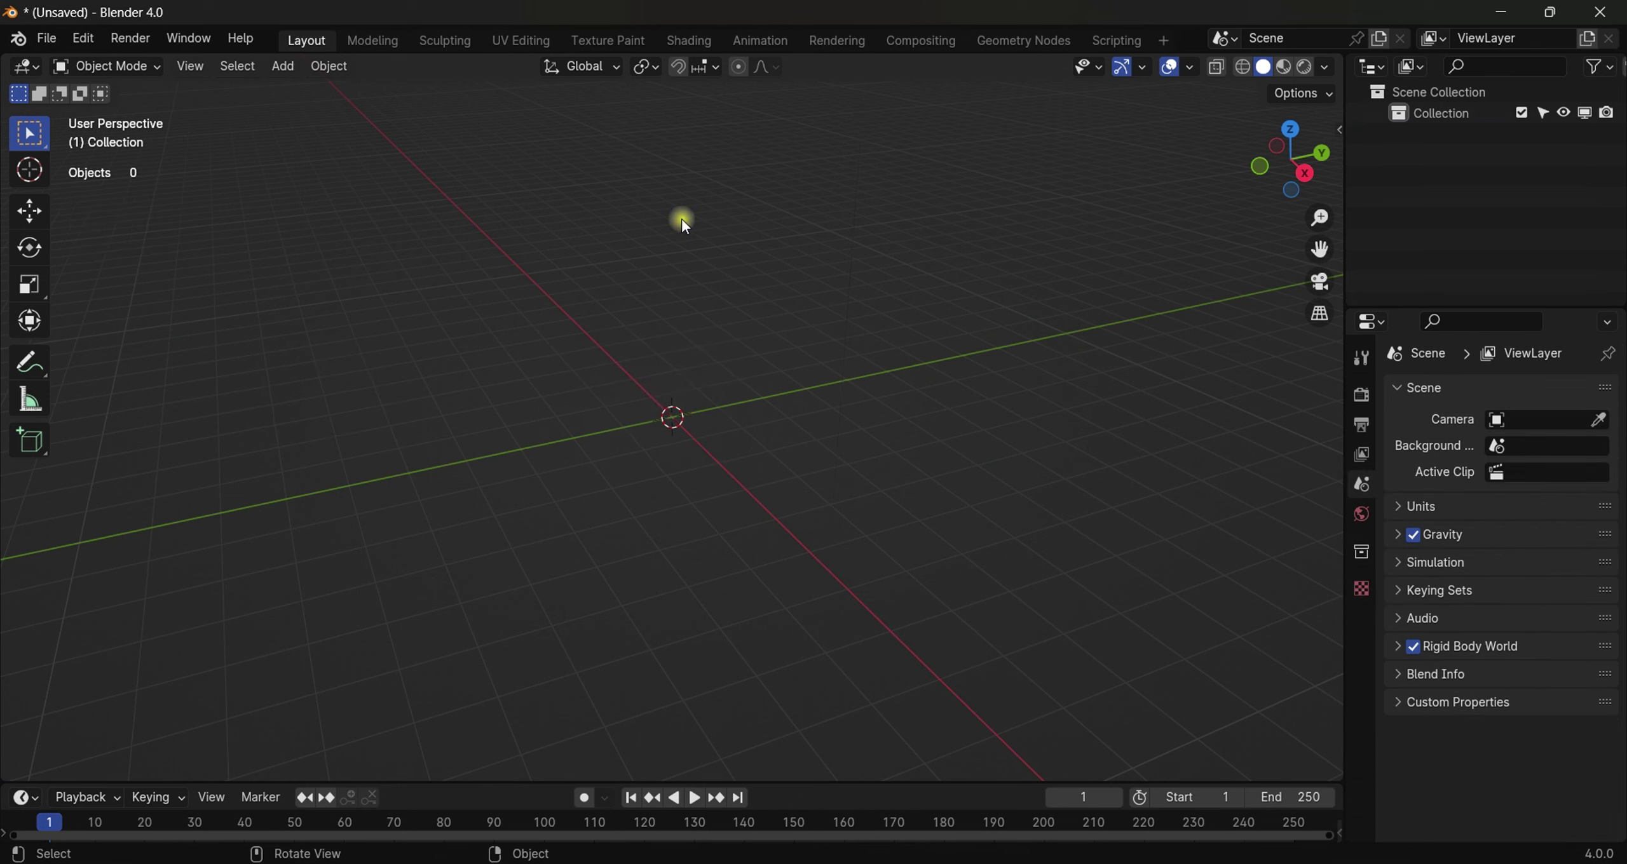
key(shift+a)
click(788, 242)
middle_drag(974, 320, 937, 371)
scroll(816, 435, up, 3)
Step: Add snow to the cube's top using Add Snow in the sidebar's Real Snow tab
middle_drag(814, 430, 771, 407)
scroll(915, 399, up, 3)
scroll(867, 399, down, 4)
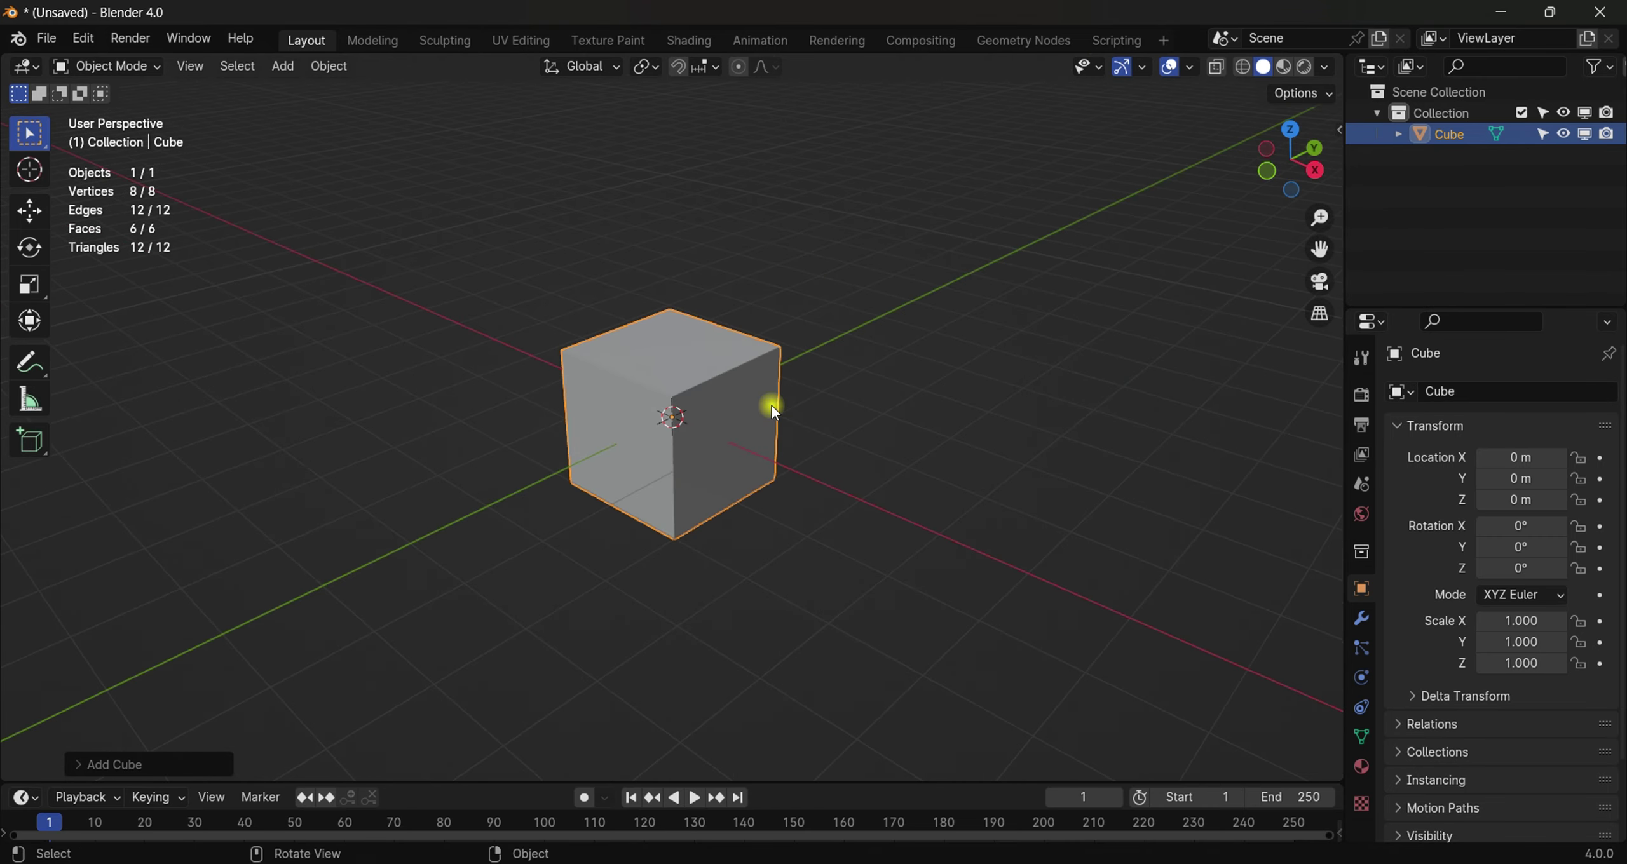
key(n)
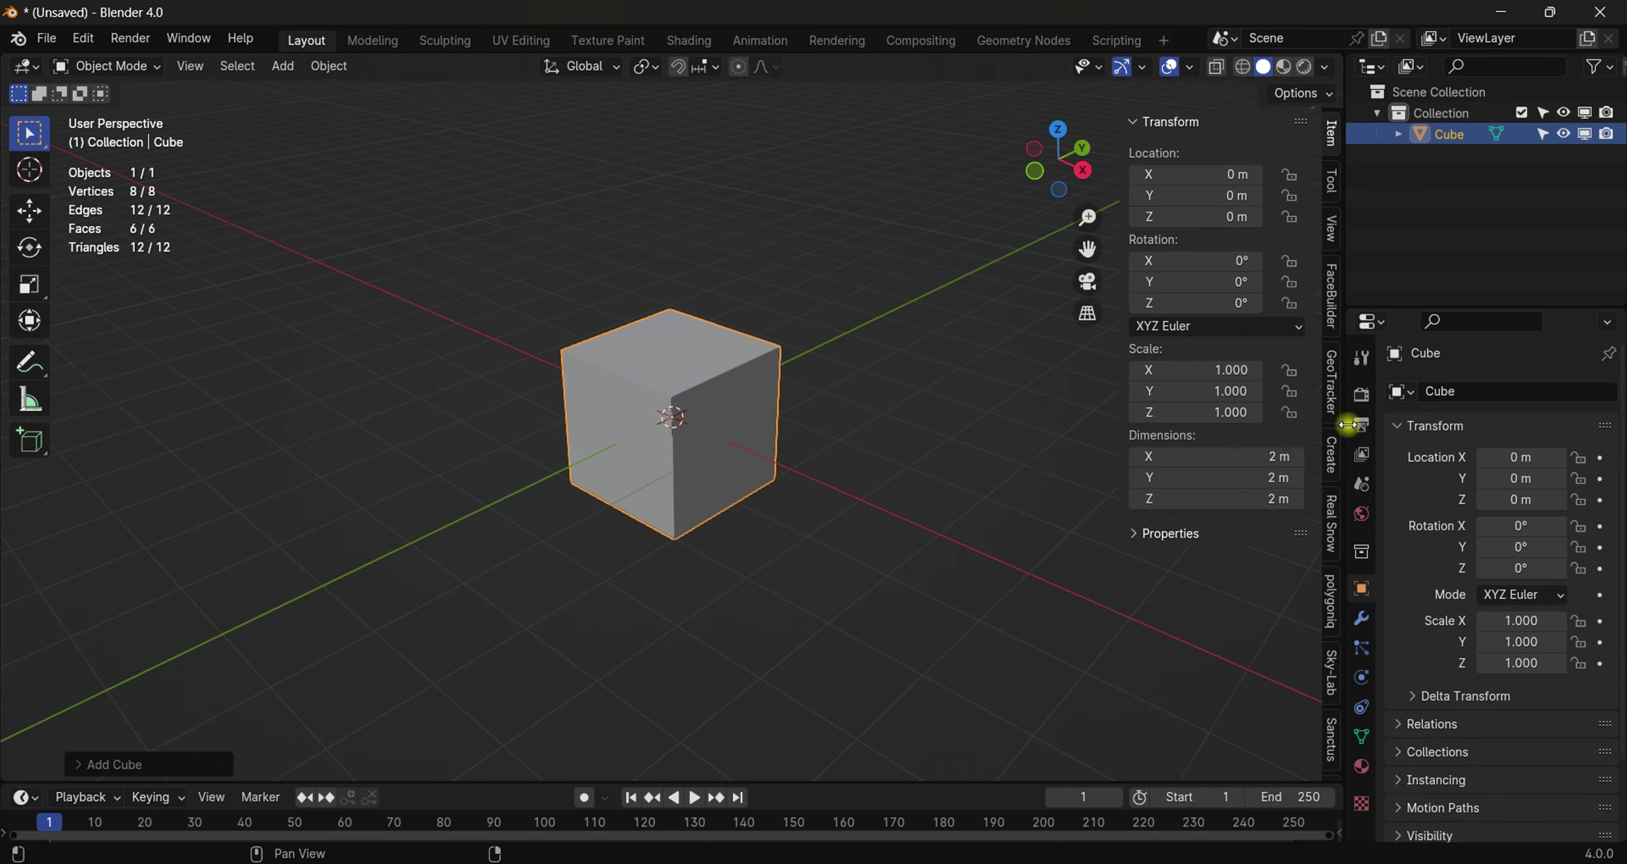
click(1333, 525)
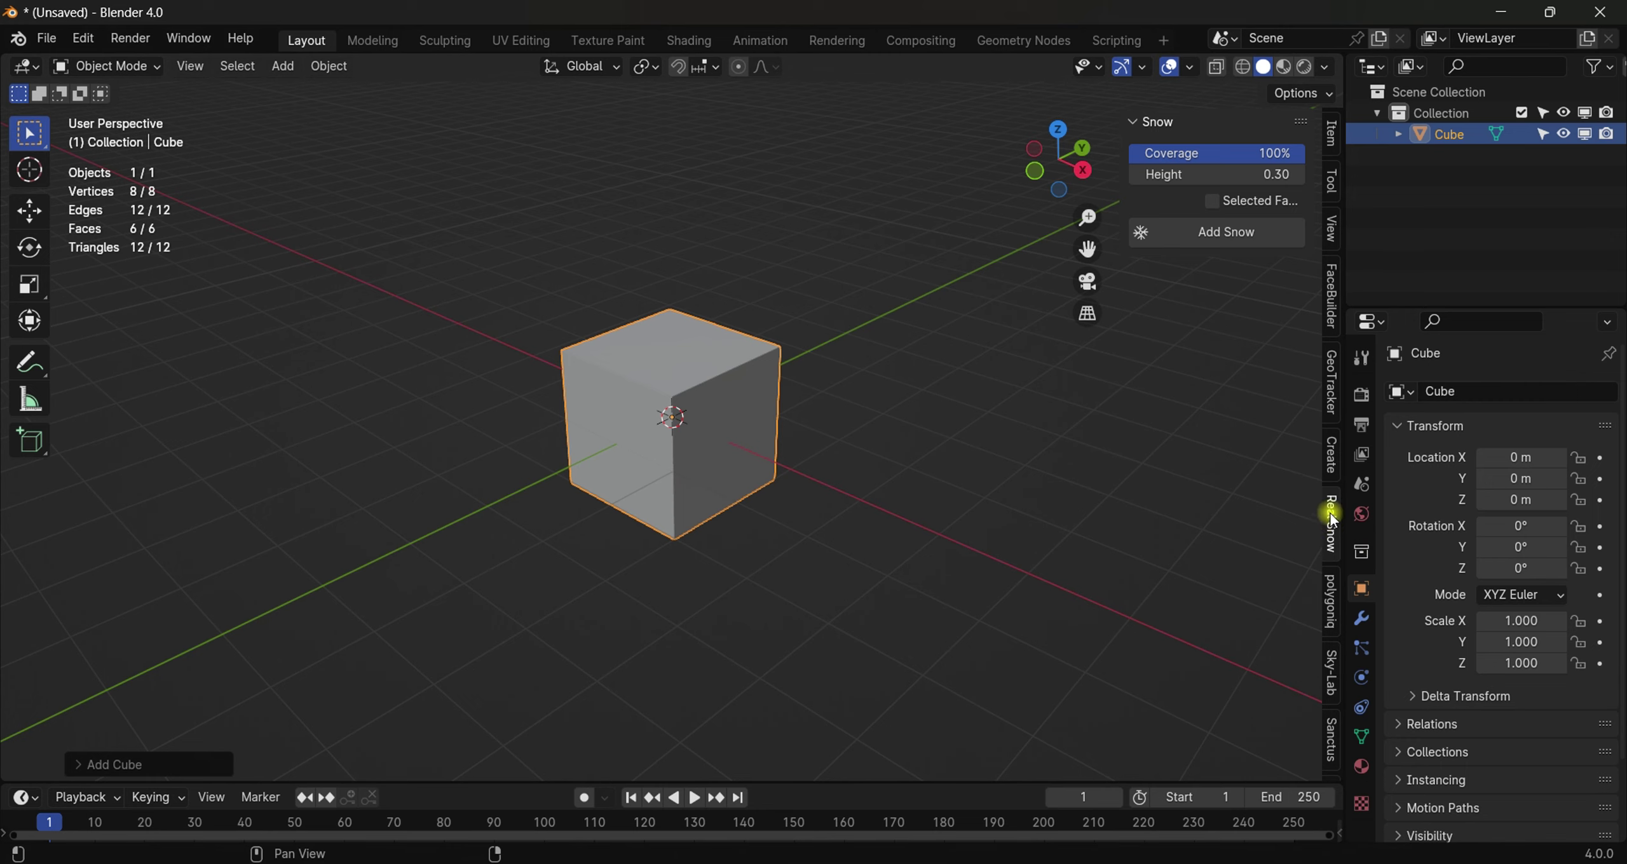
click(1215, 230)
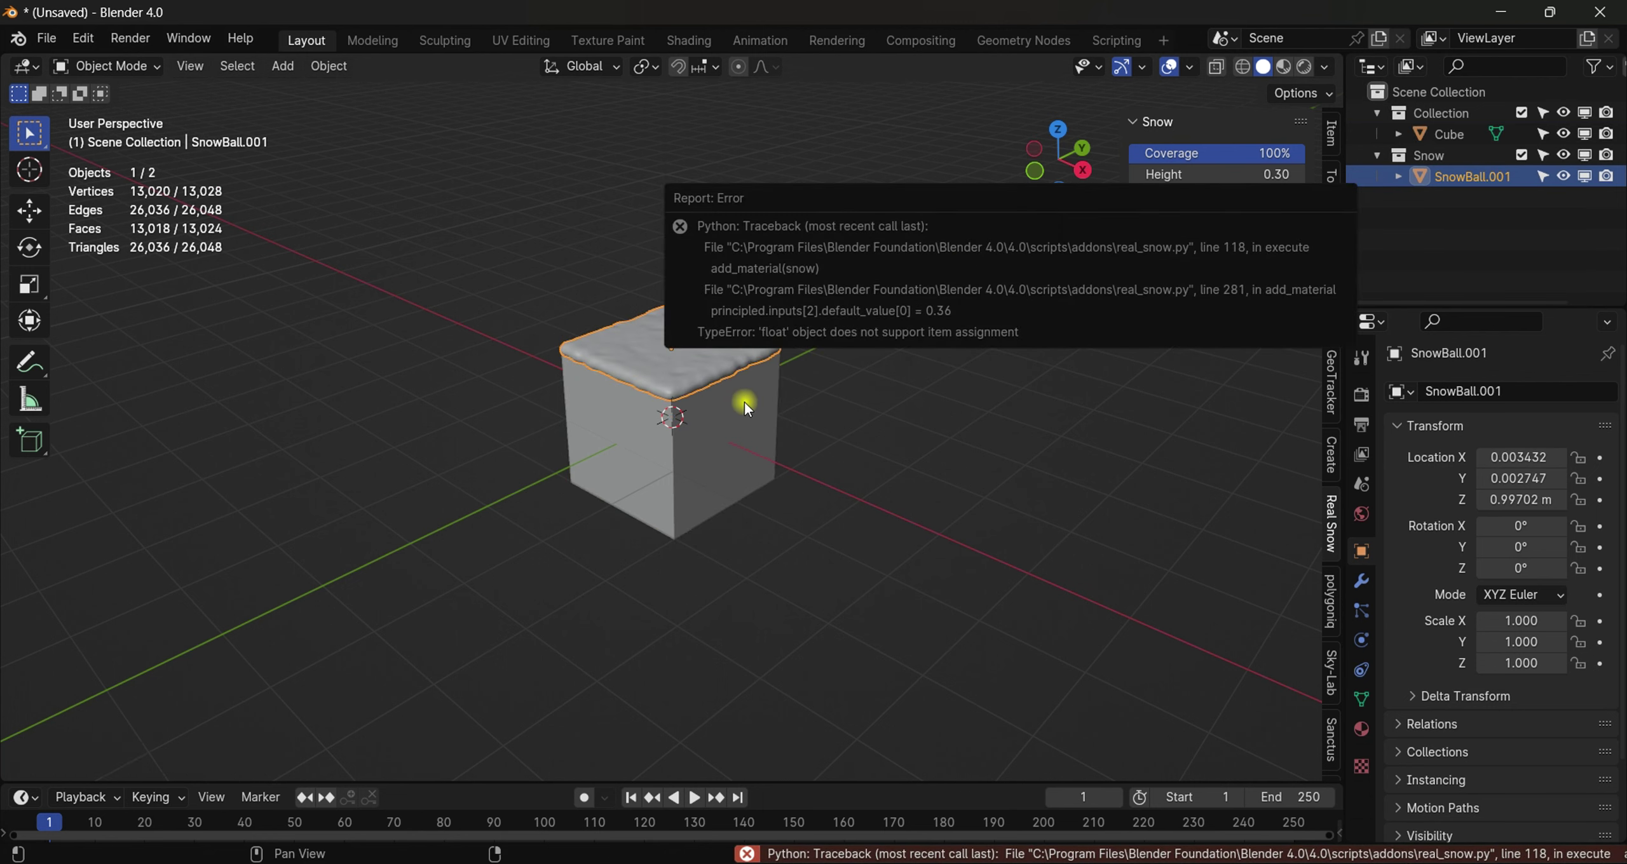
Step: Select the cube and its snow together and delete them both
scroll(835, 436, up, 4)
middle_drag(831, 433, 842, 359)
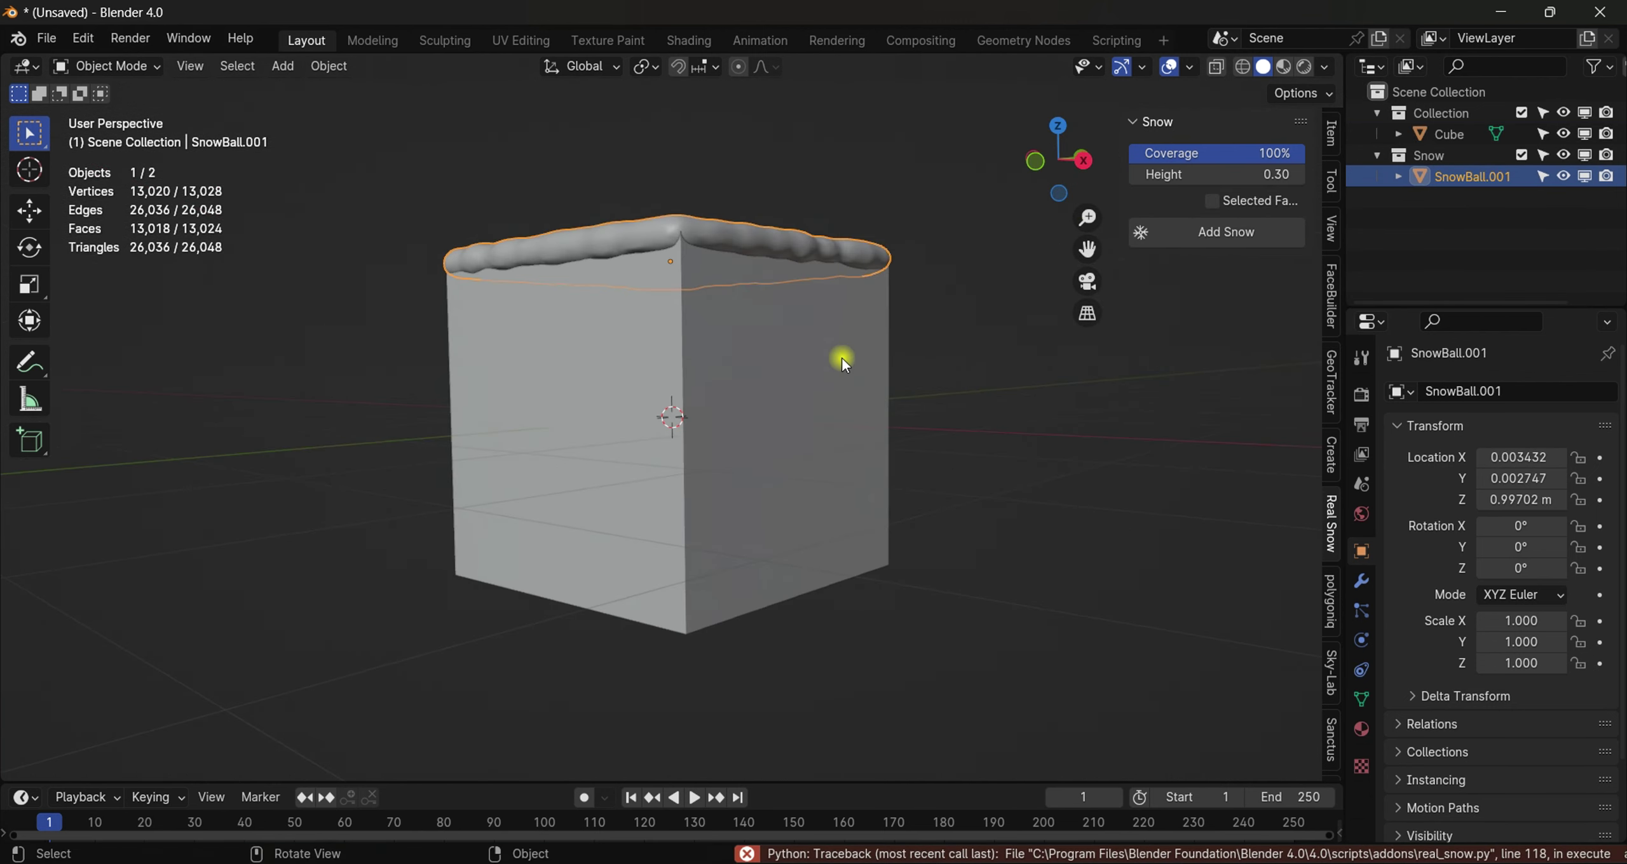
key(a)
key(Delete)
mouse_move(716, 239)
middle_down()
mouse_move(544, 374)
mouse_move(691, 258)
middle_up()
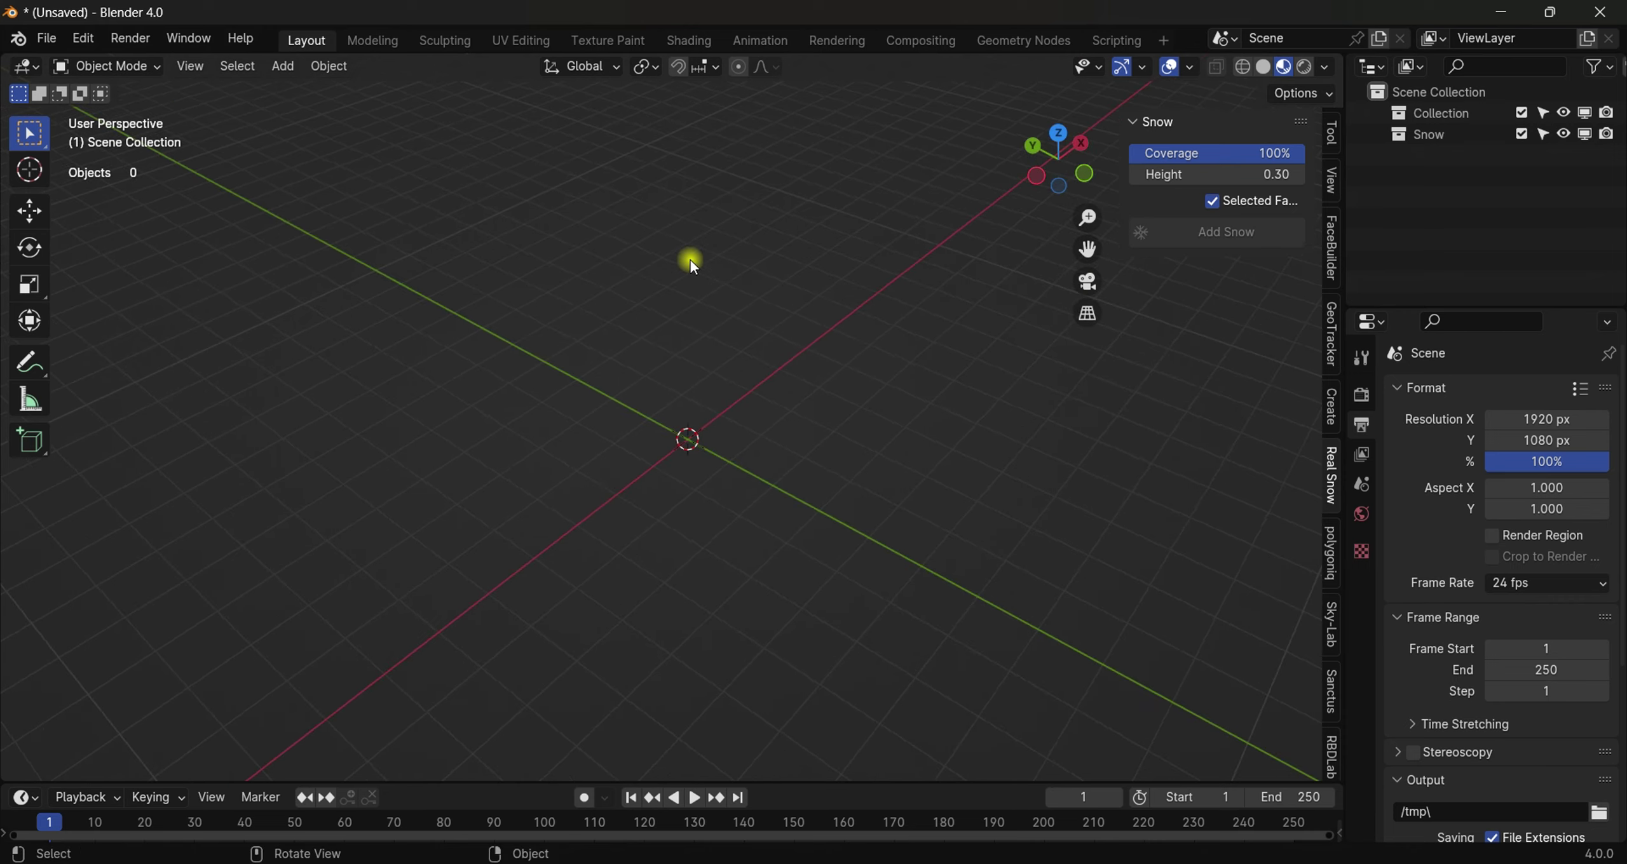
click(291, 70)
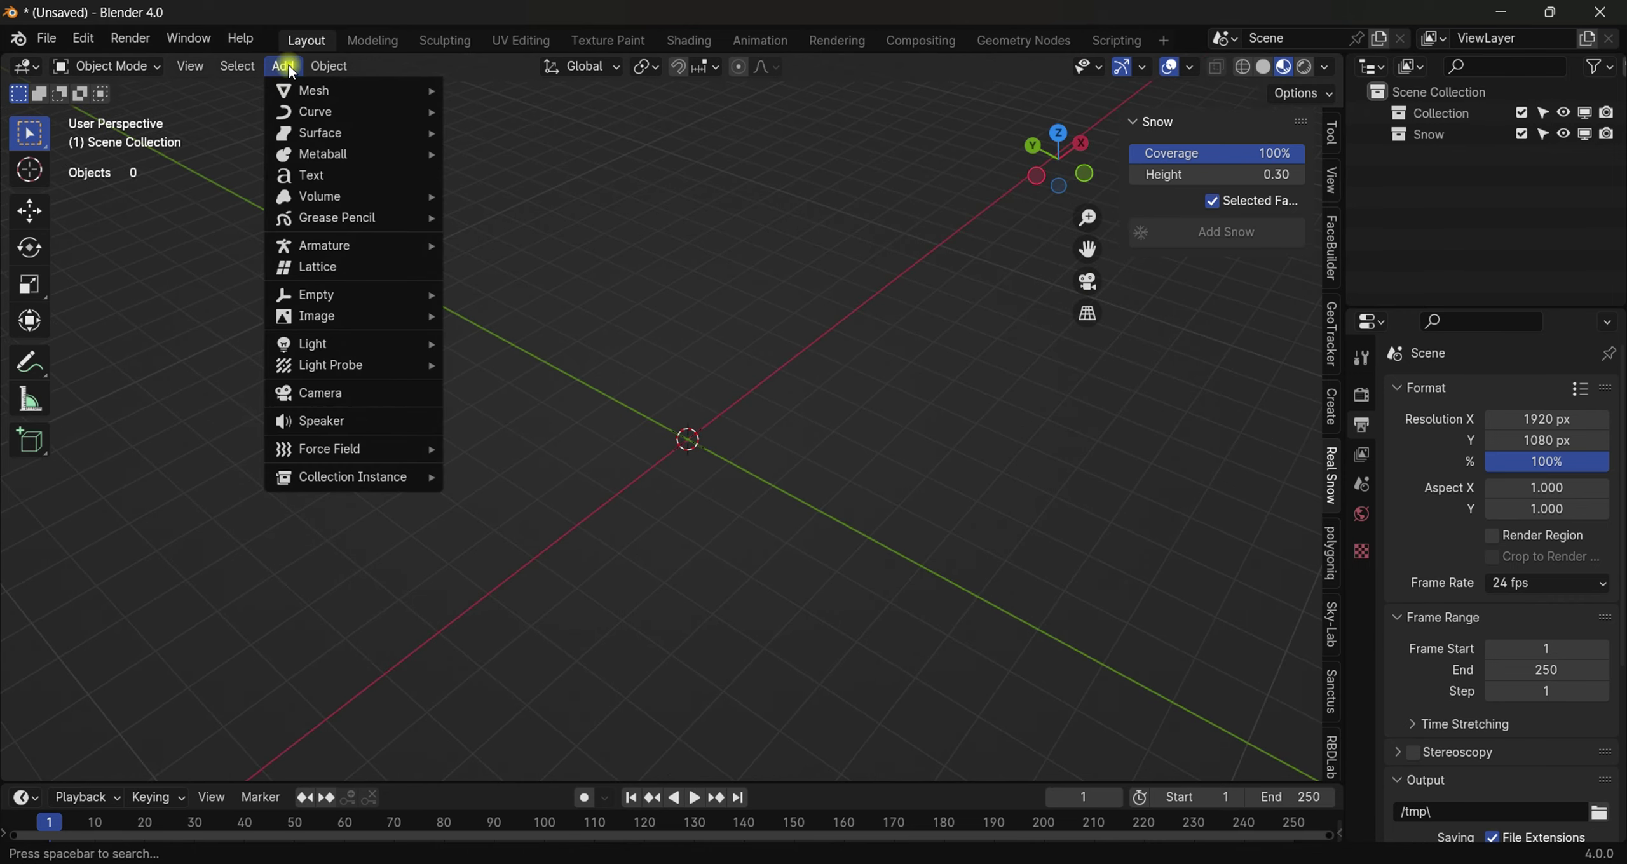
click(81, 38)
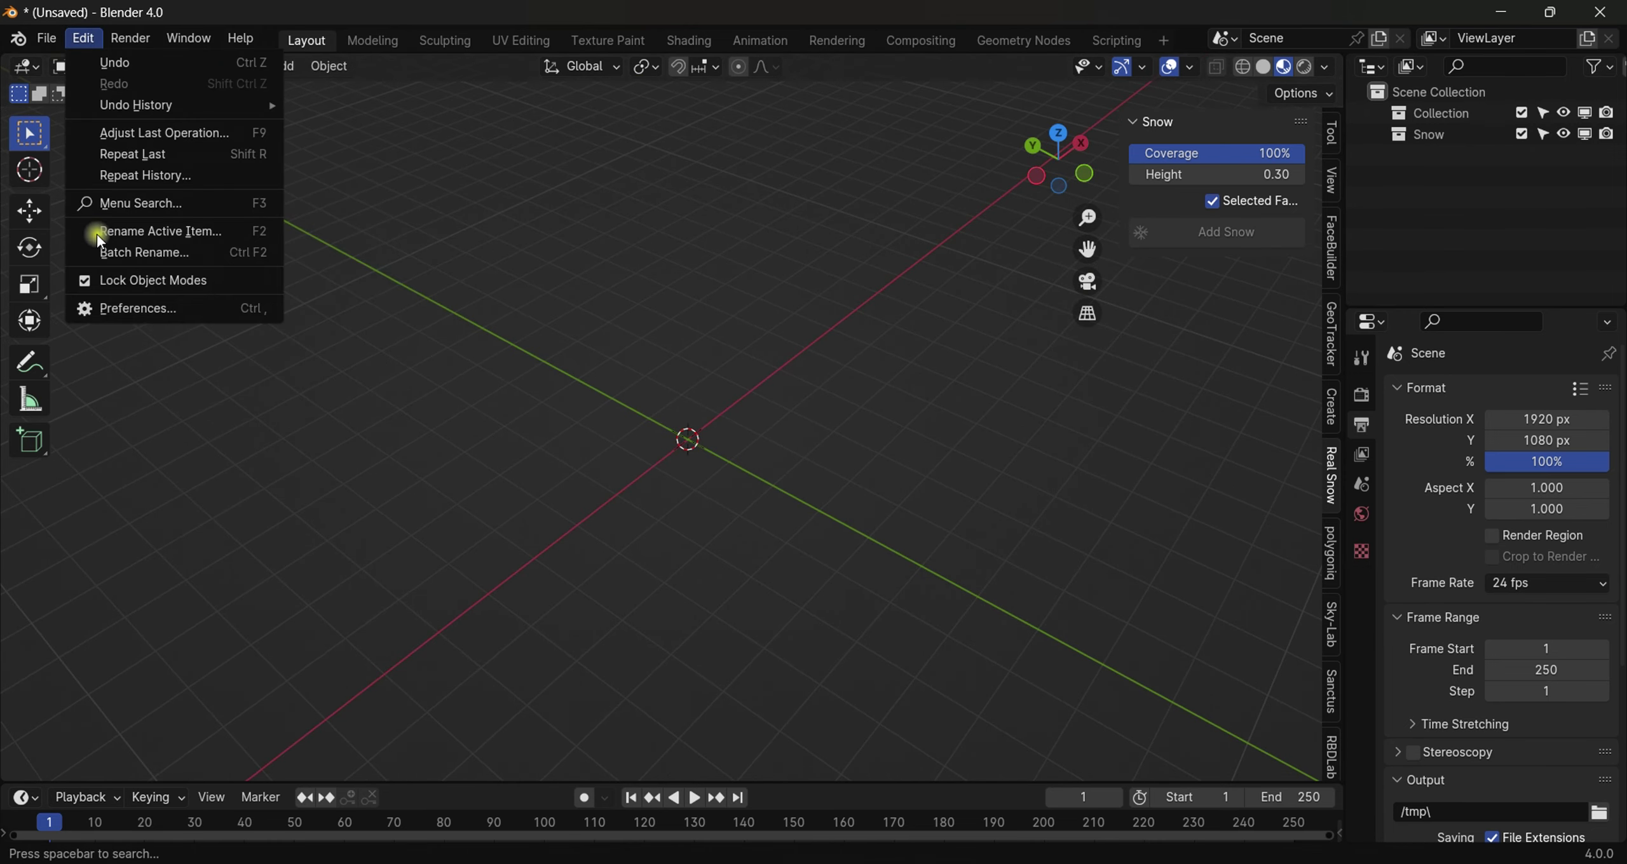
click(103, 308)
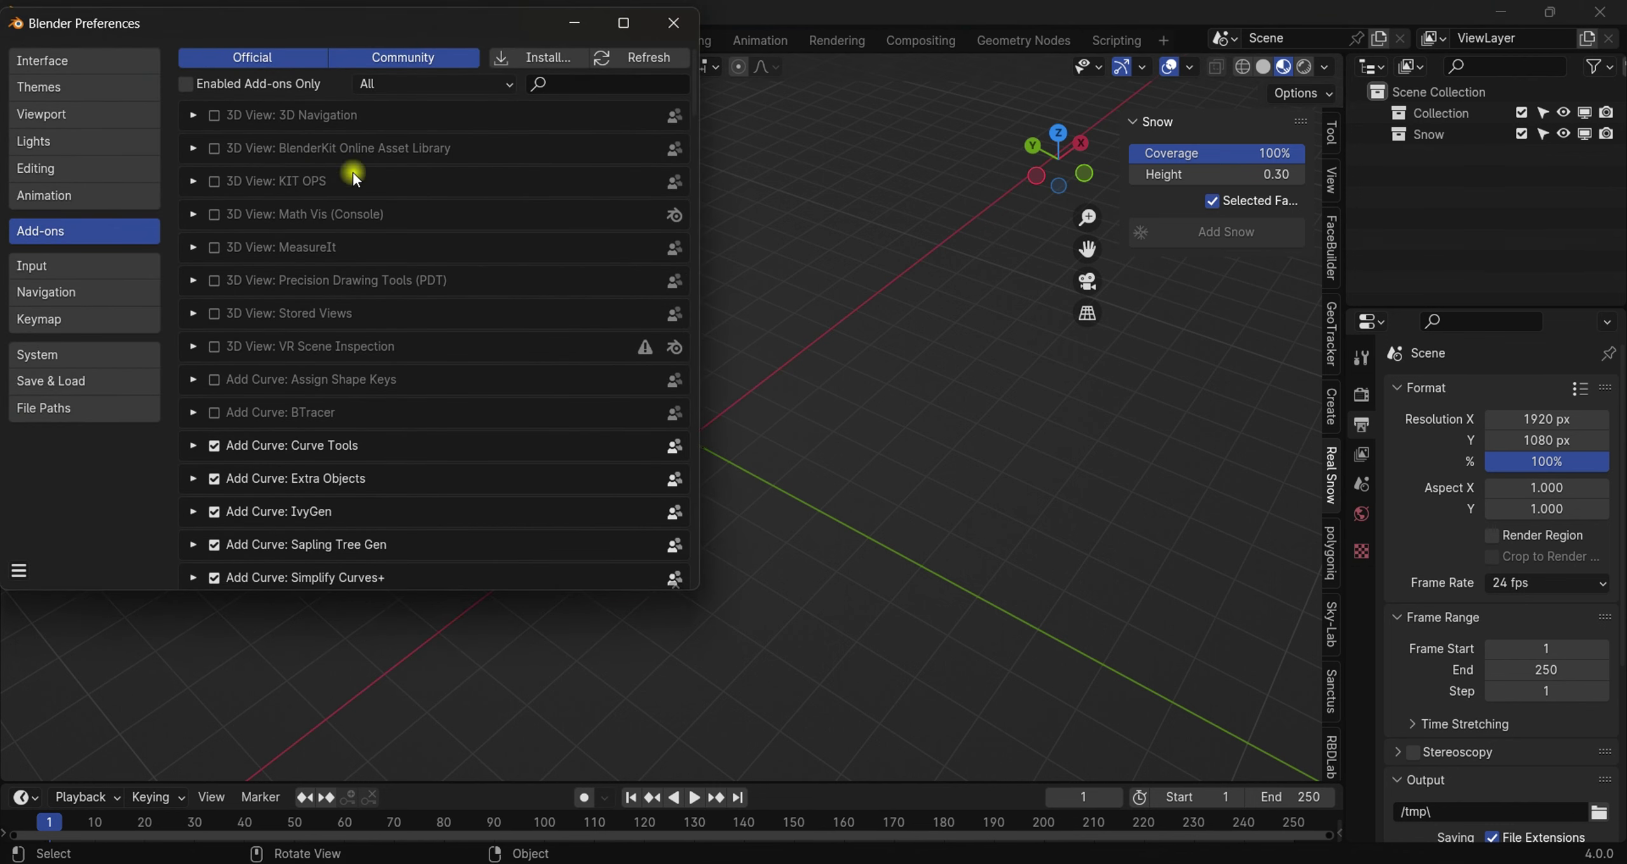
click(580, 89)
text(tree)
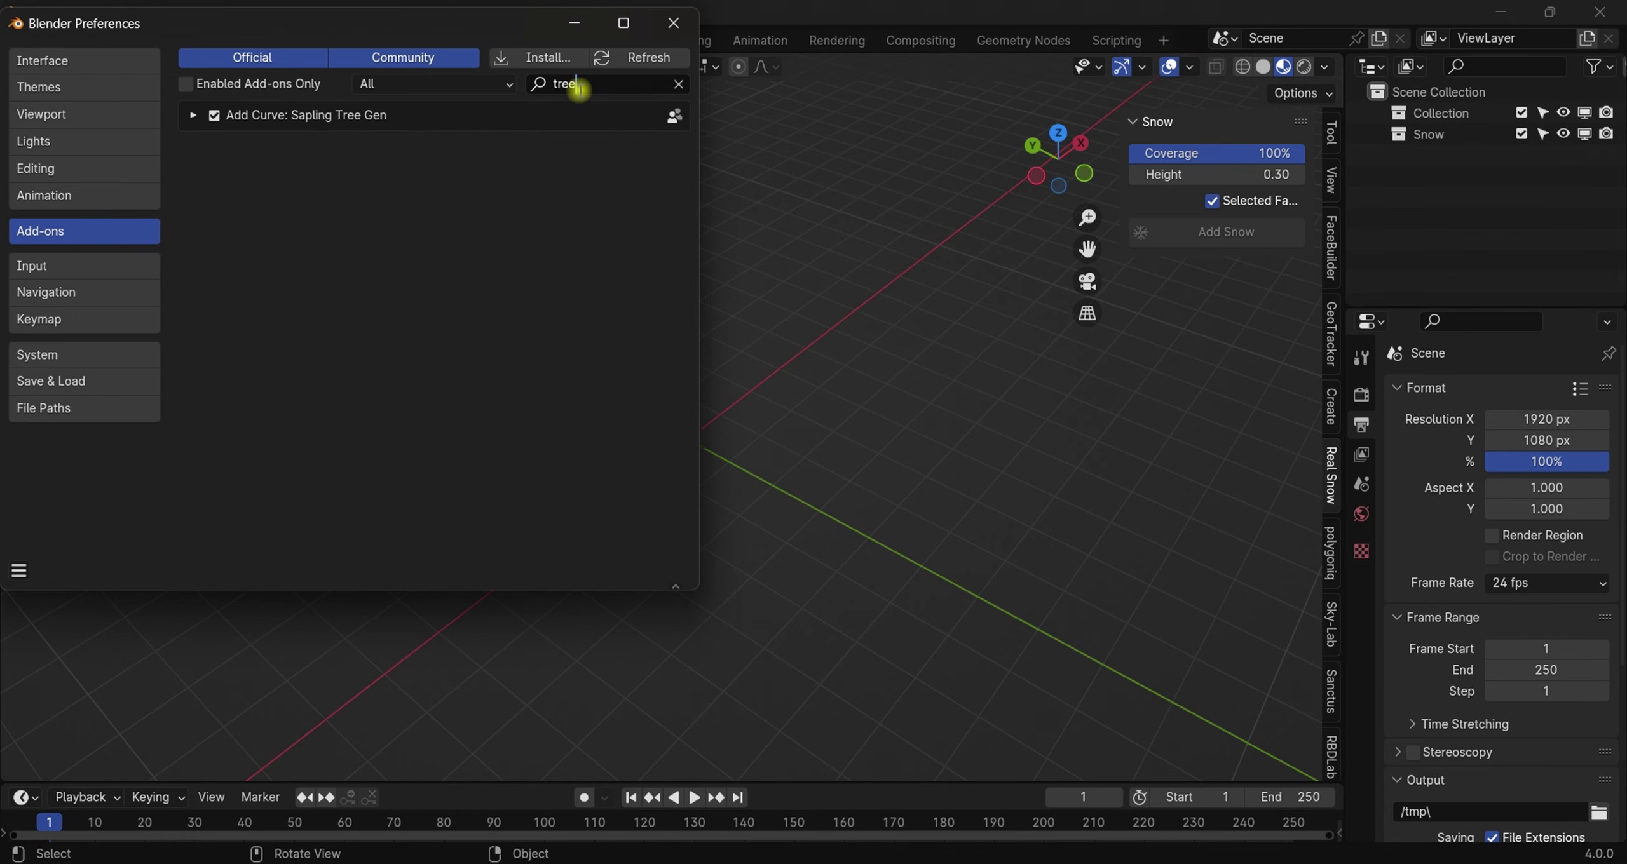
click(256, 196)
click(673, 23)
Step: Add a tree to the empty scene via Add > Curve > Sapling Tree Gen
key(shift+a)
mouse_move(573, 333)
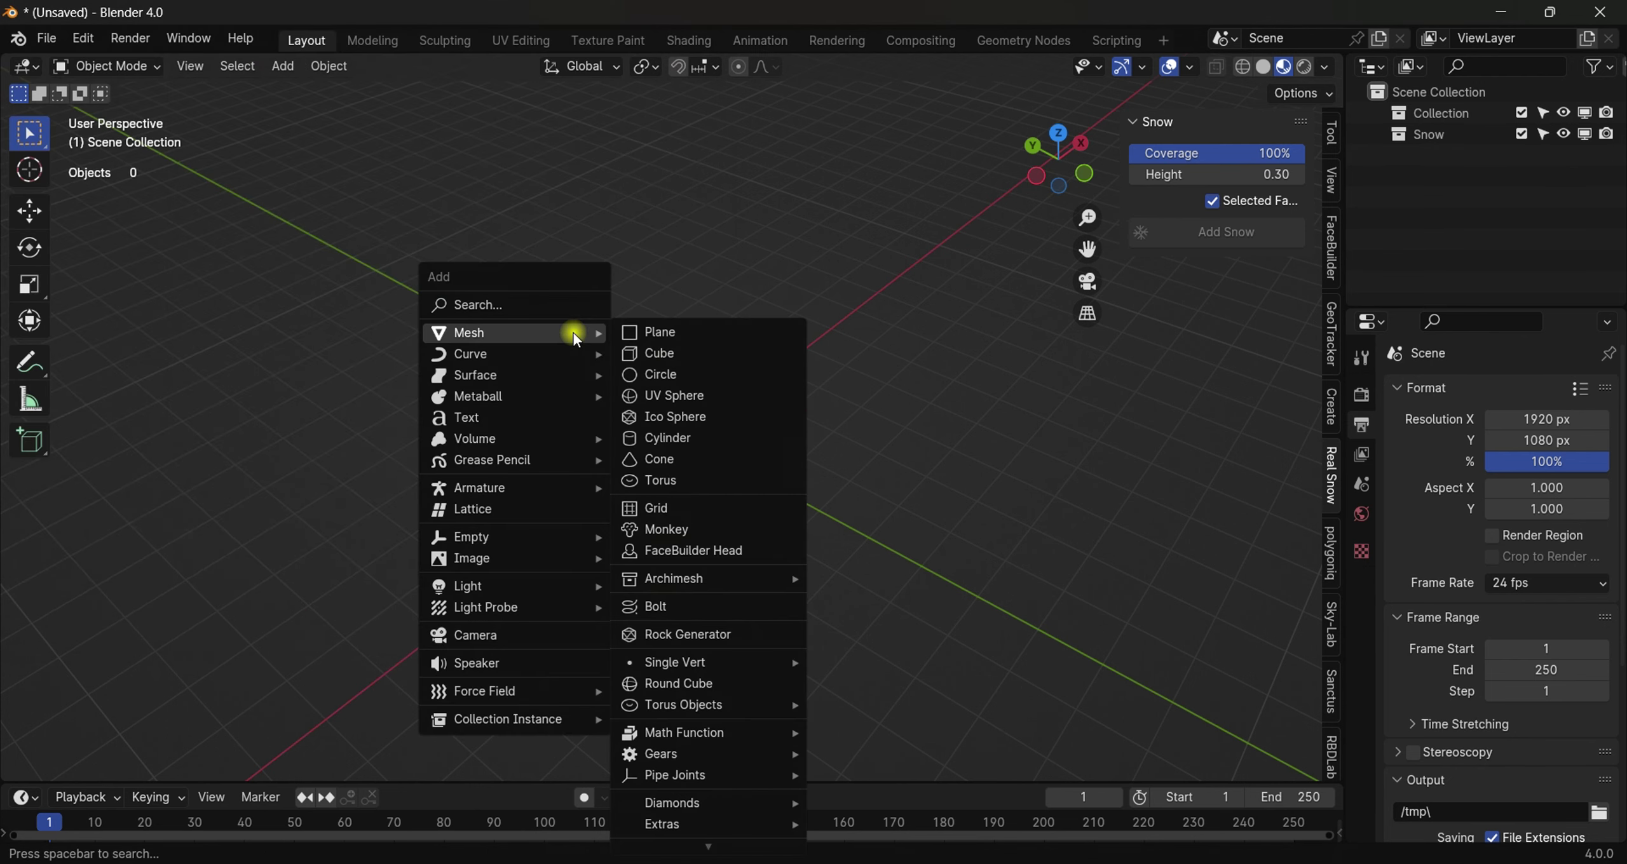
click(283, 66)
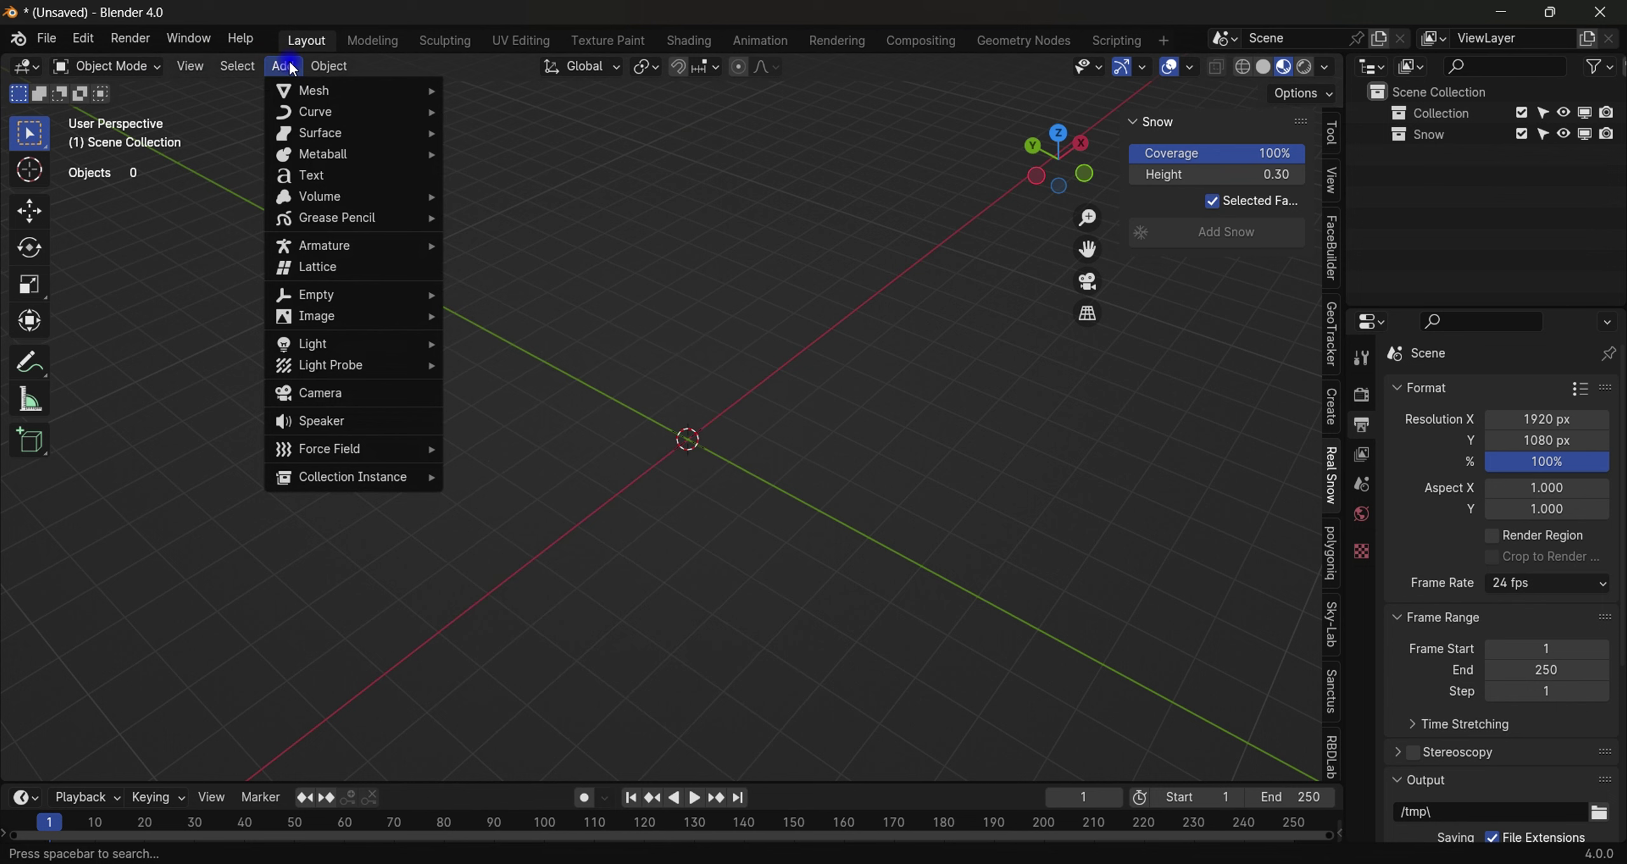
mouse_move(304, 114)
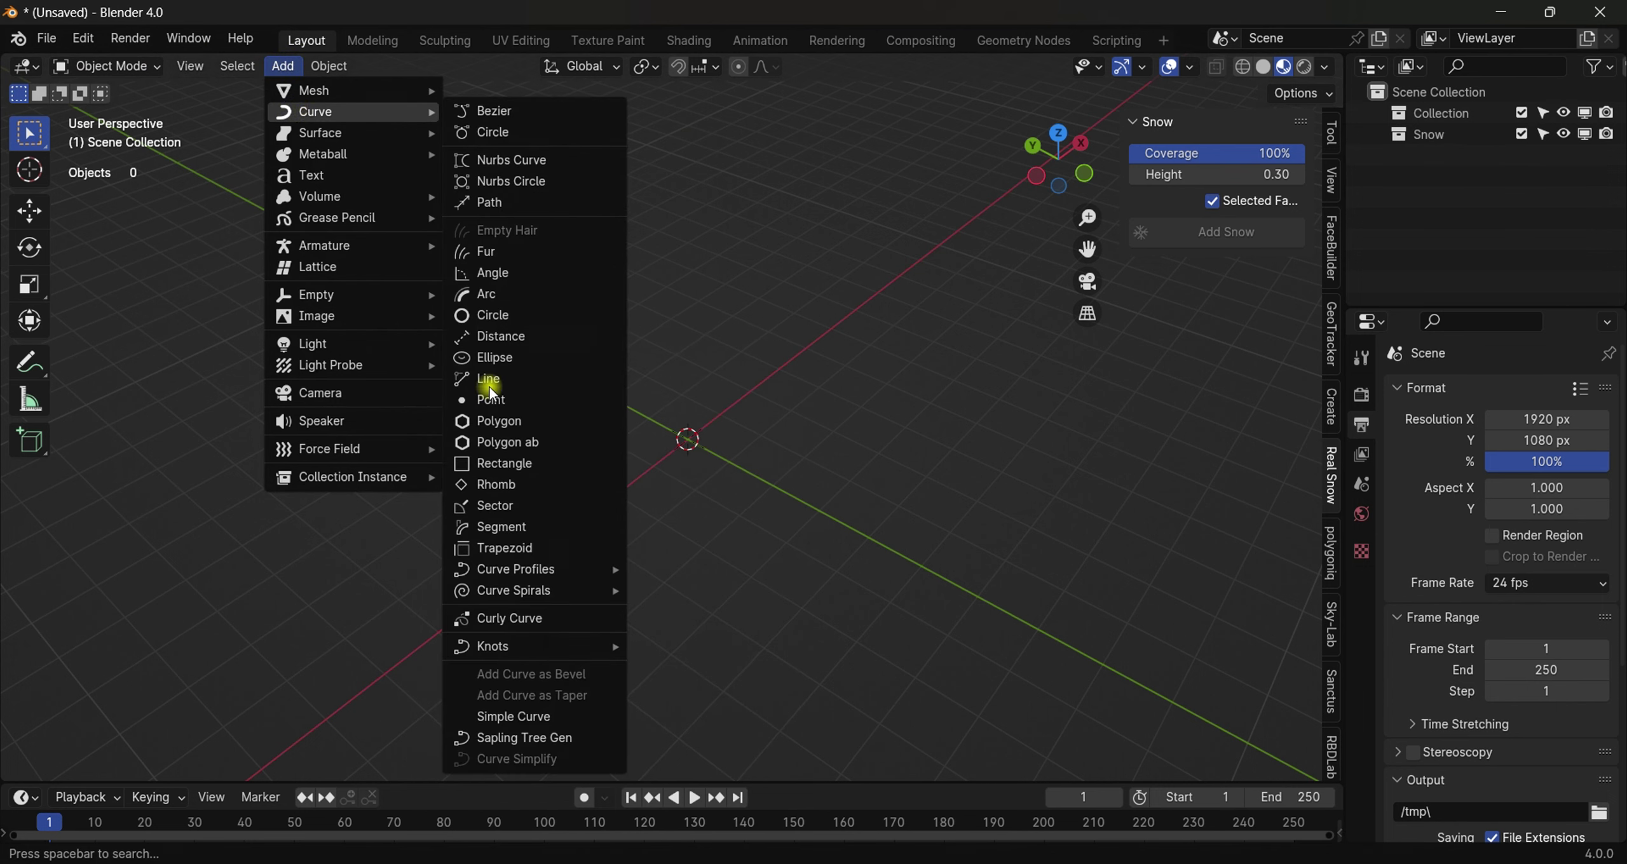
key(Escape)
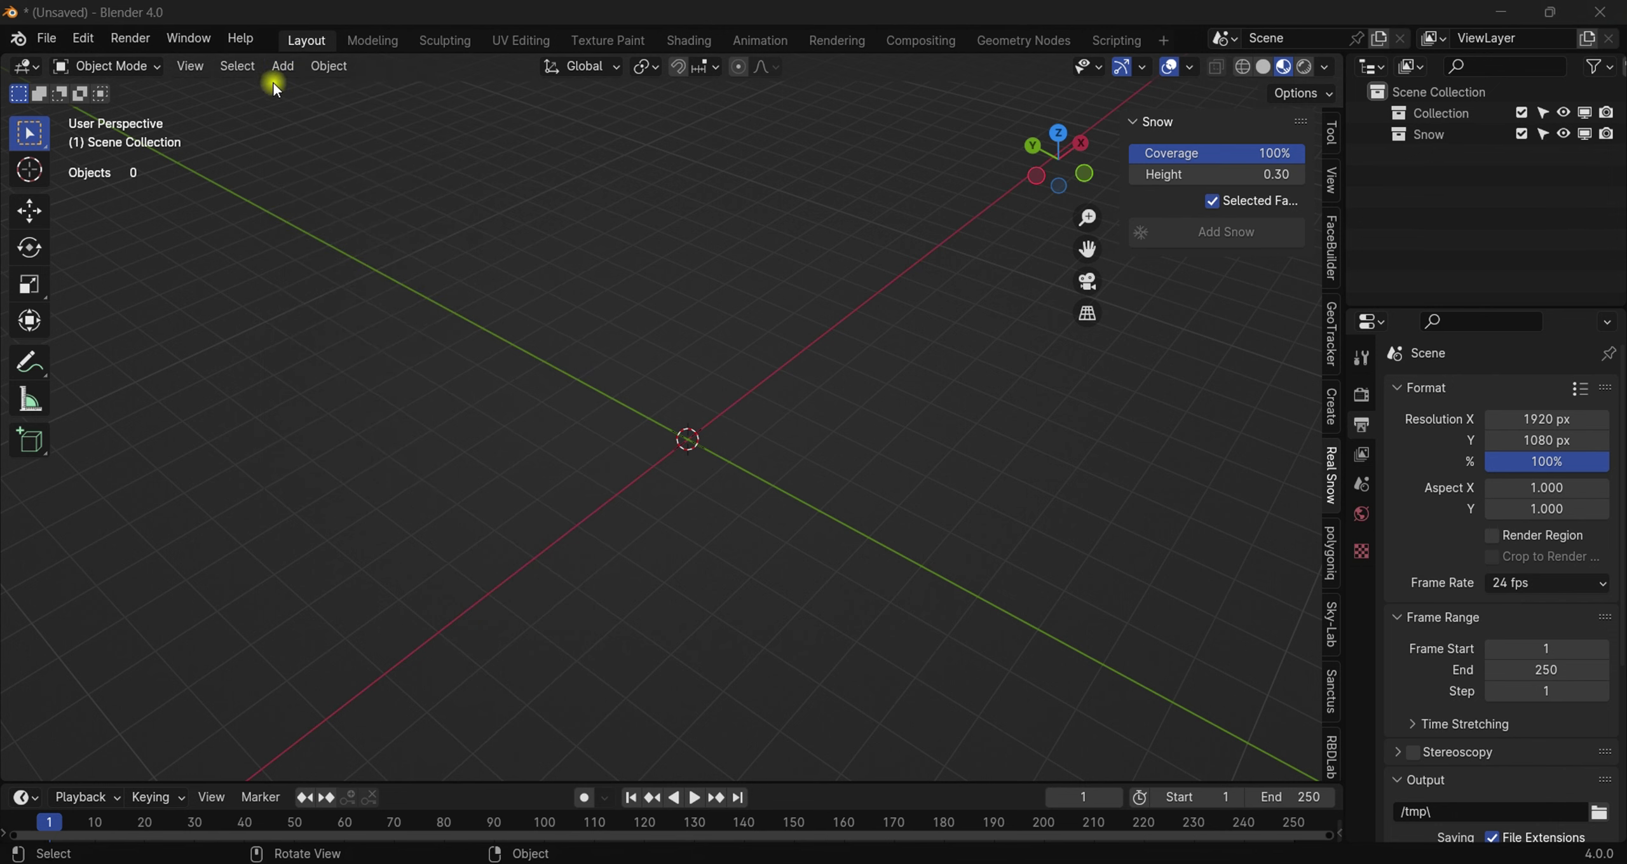
click(281, 67)
mouse_move(305, 112)
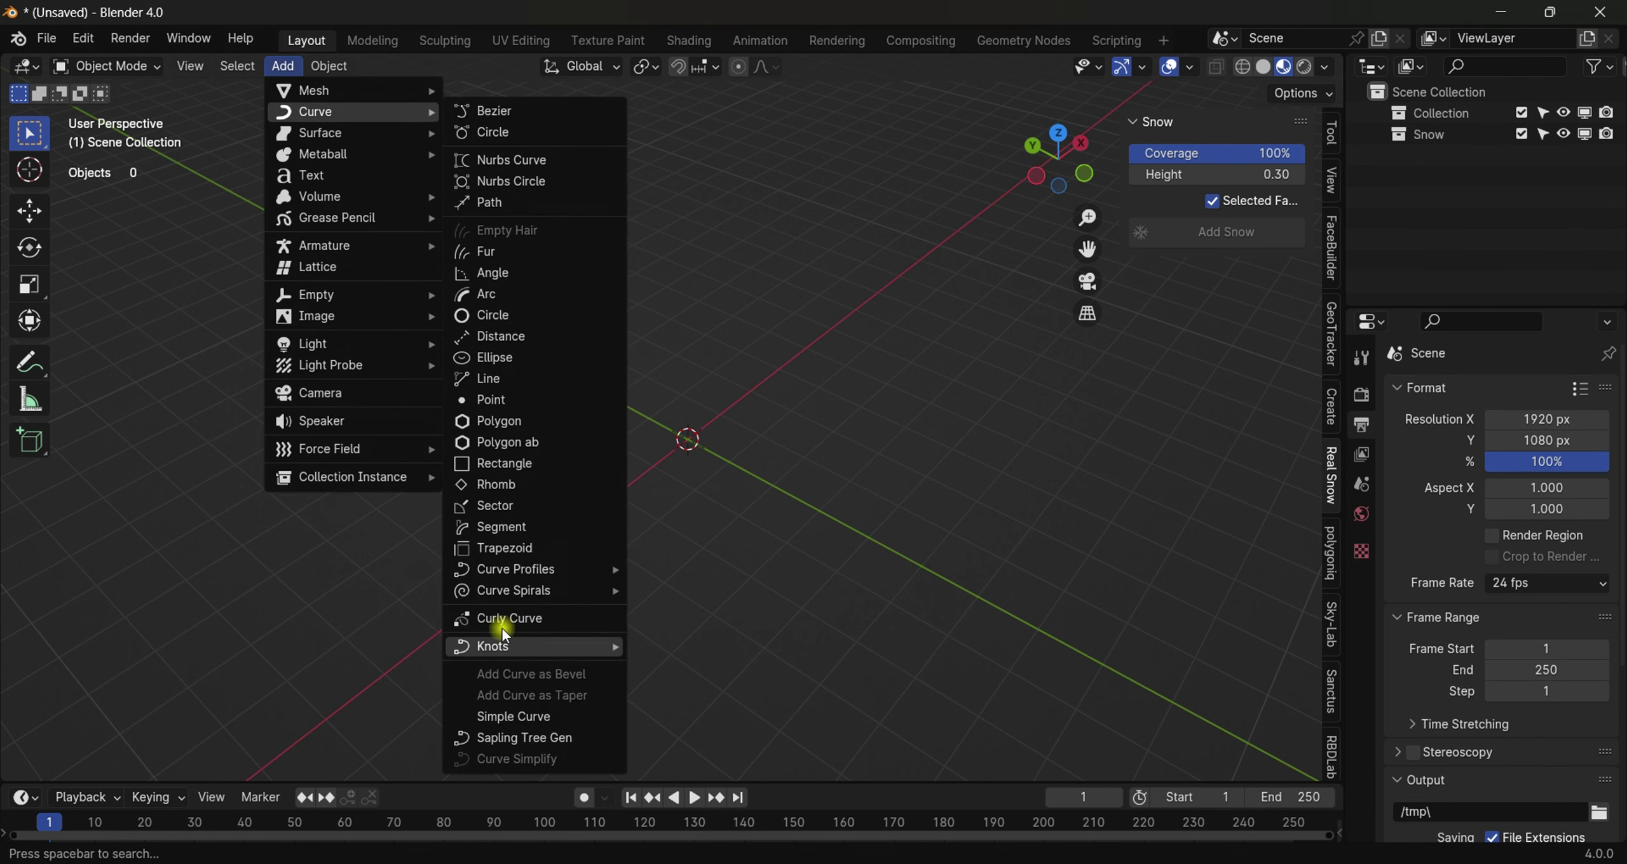
click(514, 739)
Step: Expand the Sapling: Add Tree redo panel, keeping the Geometry settings page
middle_drag(727, 374, 766, 349)
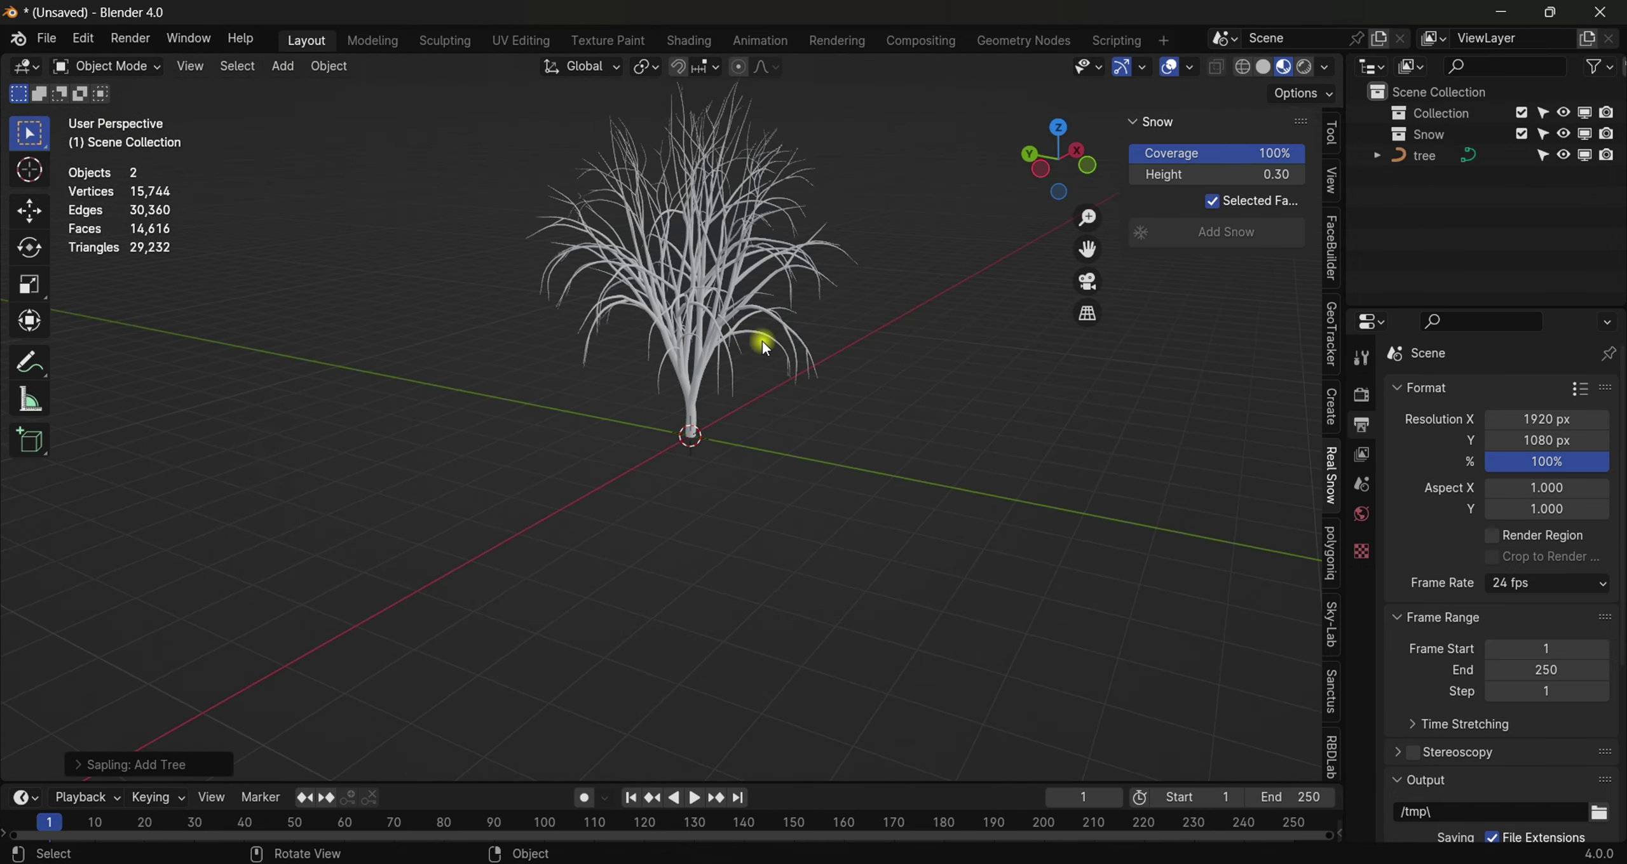
middle_drag(1044, 284, 936, 349)
scroll(937, 348, up, 4)
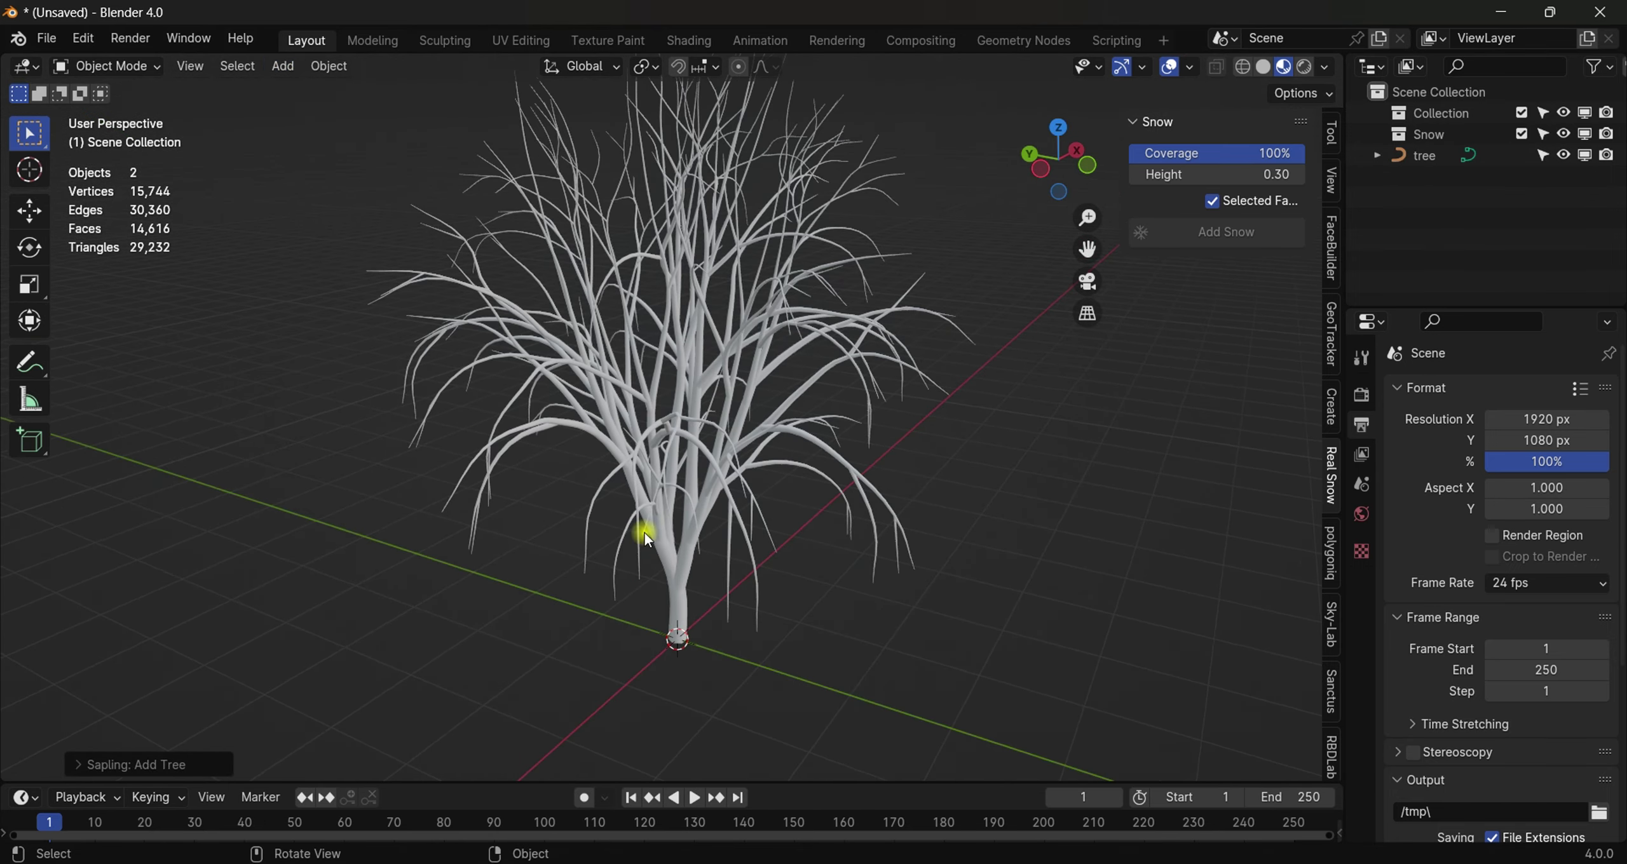
click(172, 766)
click(207, 214)
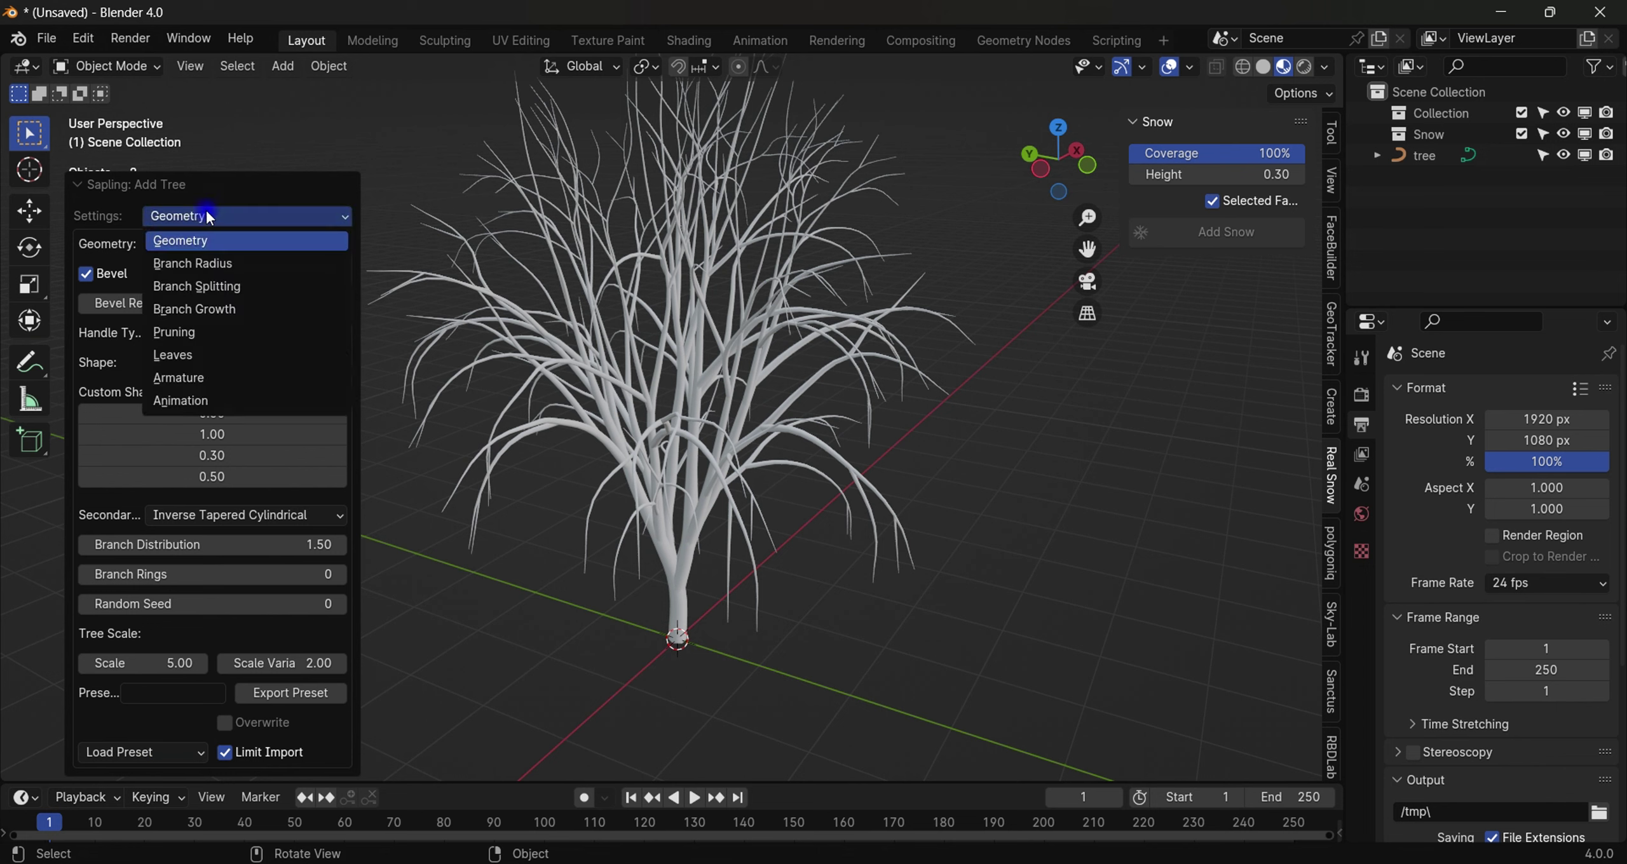
click(204, 234)
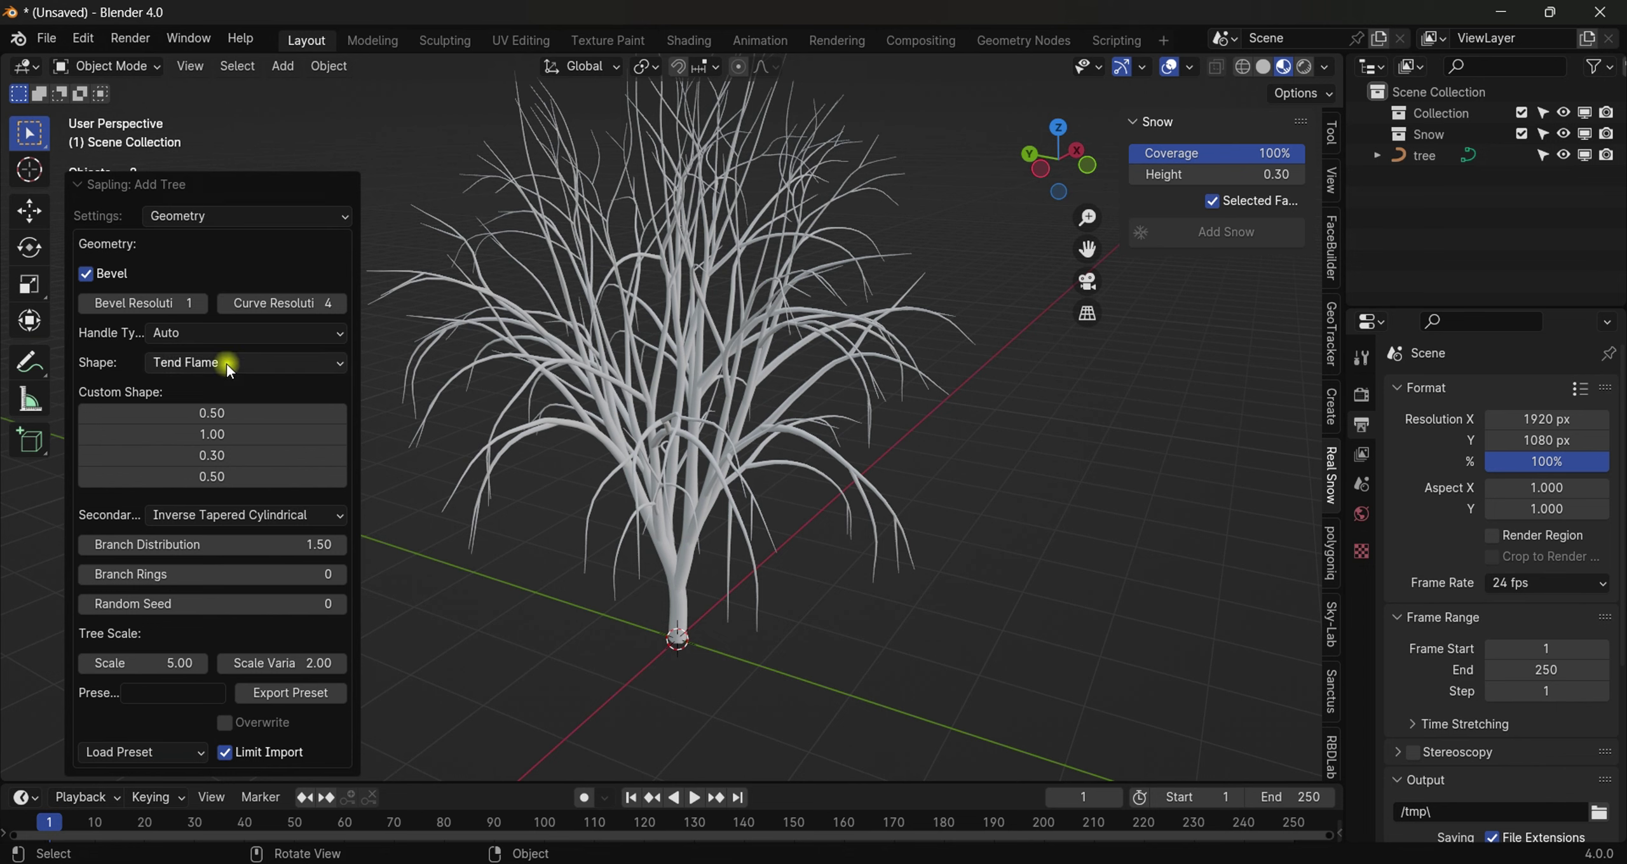
Step: Load the quaking_aspen preset, then rebuild the tree as a douglas_fir
click(142, 754)
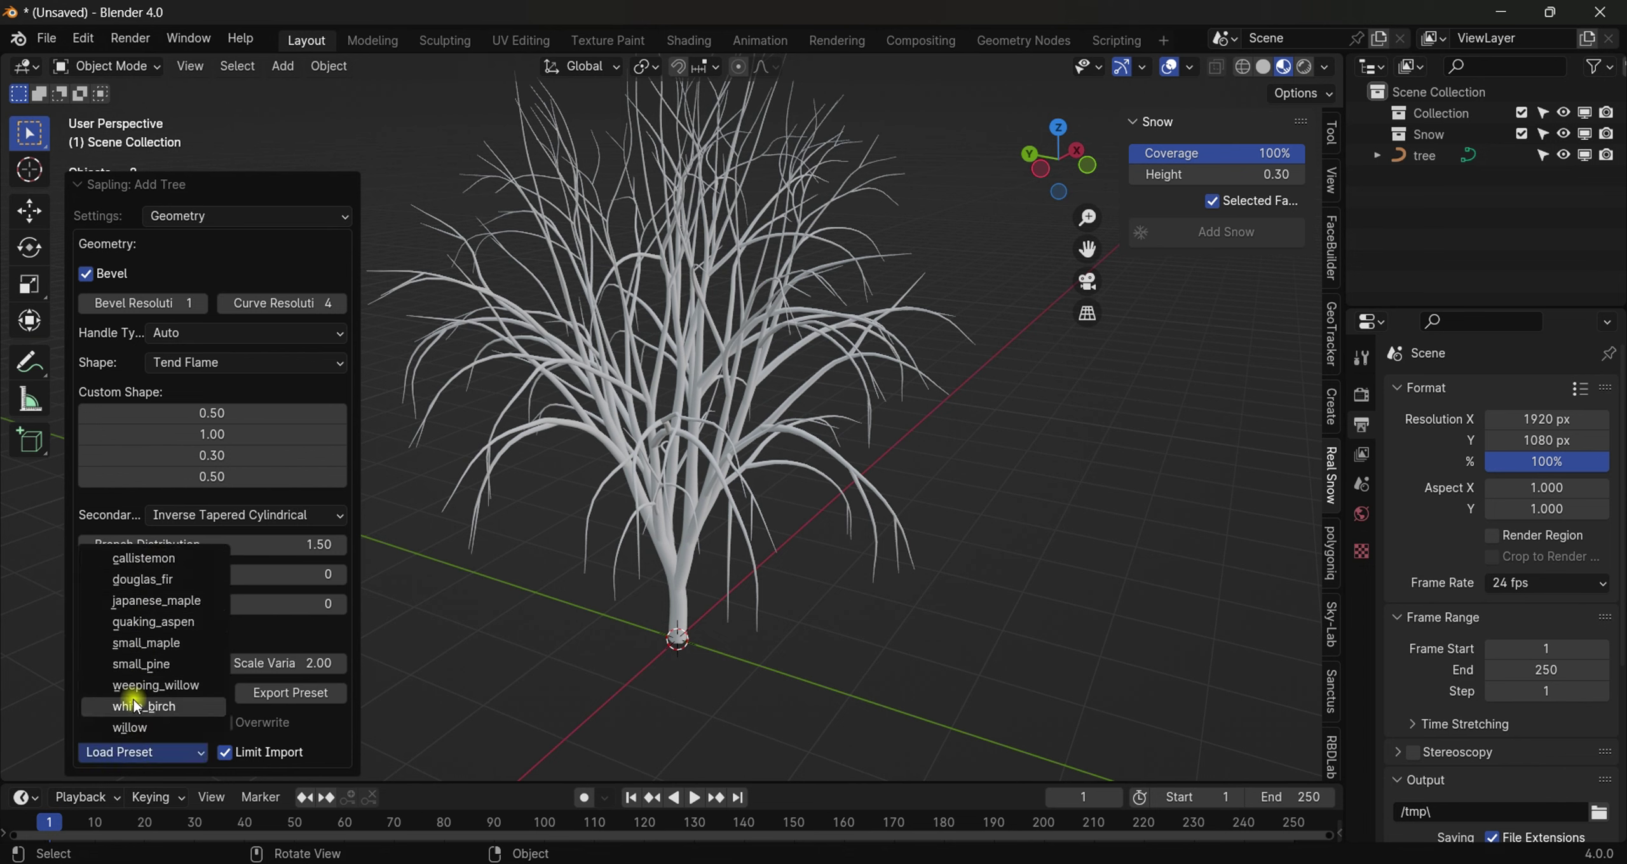
click(150, 623)
middle_drag(701, 350, 1033, 262)
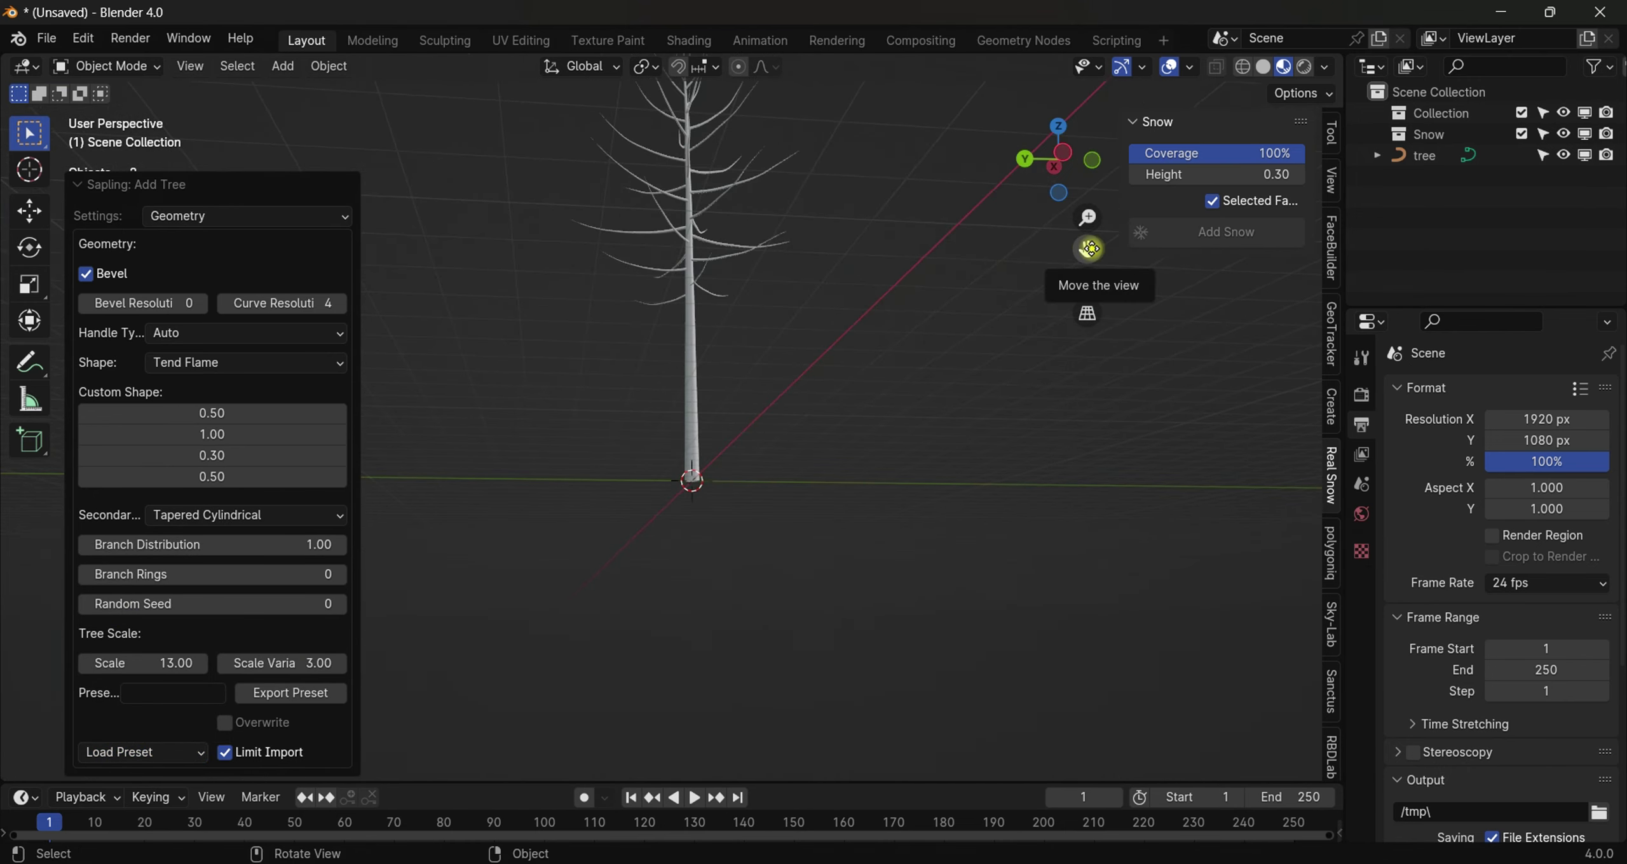
click(139, 753)
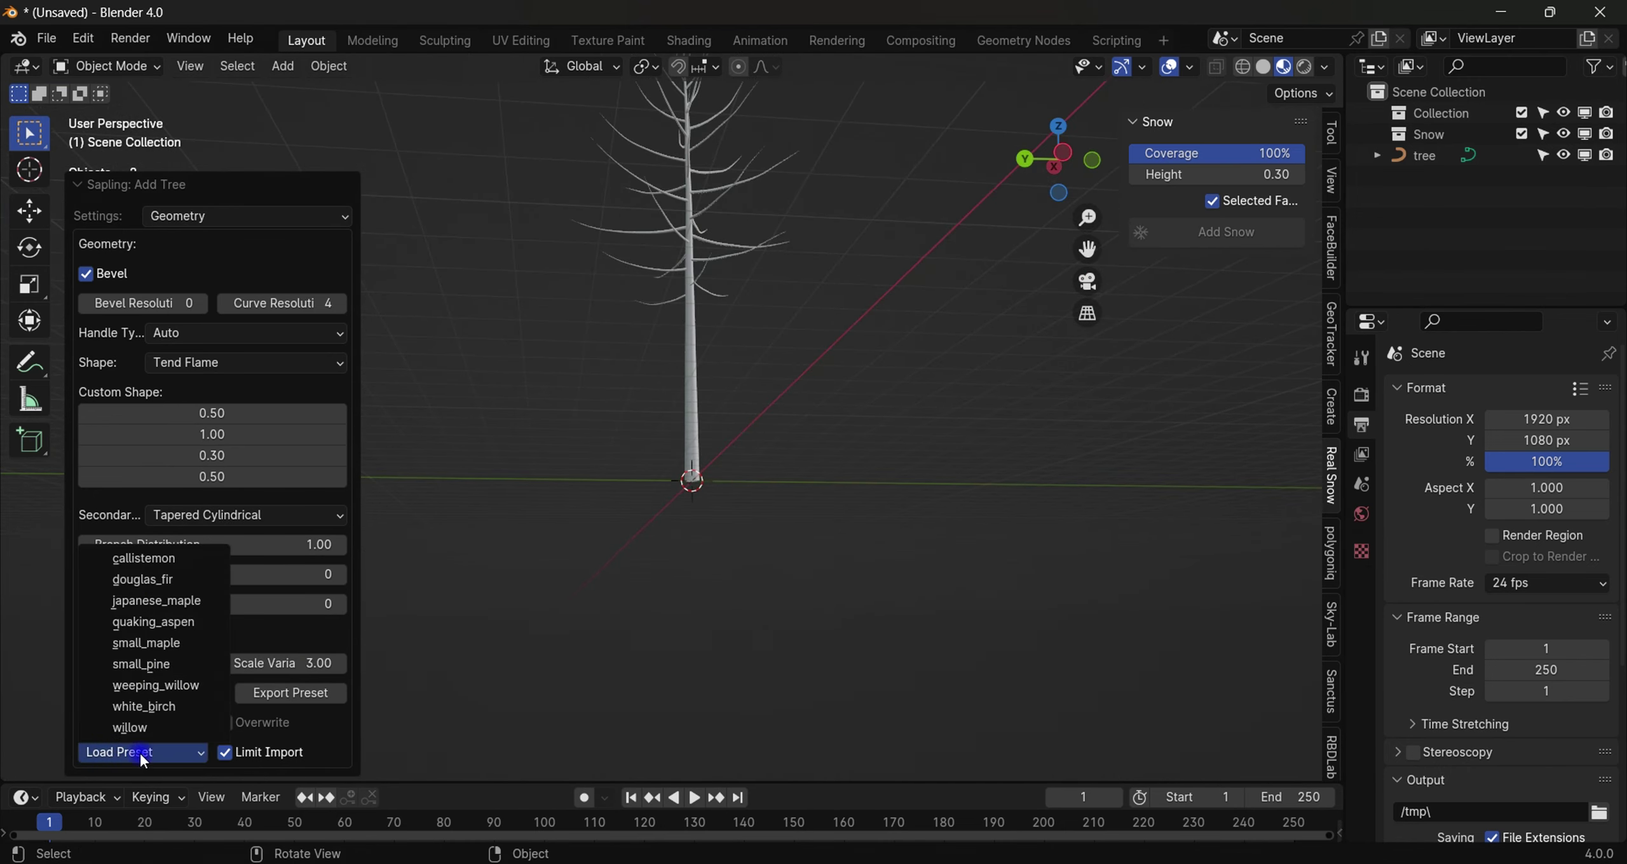
click(145, 580)
middle_drag(941, 323, 174, 360)
click(192, 216)
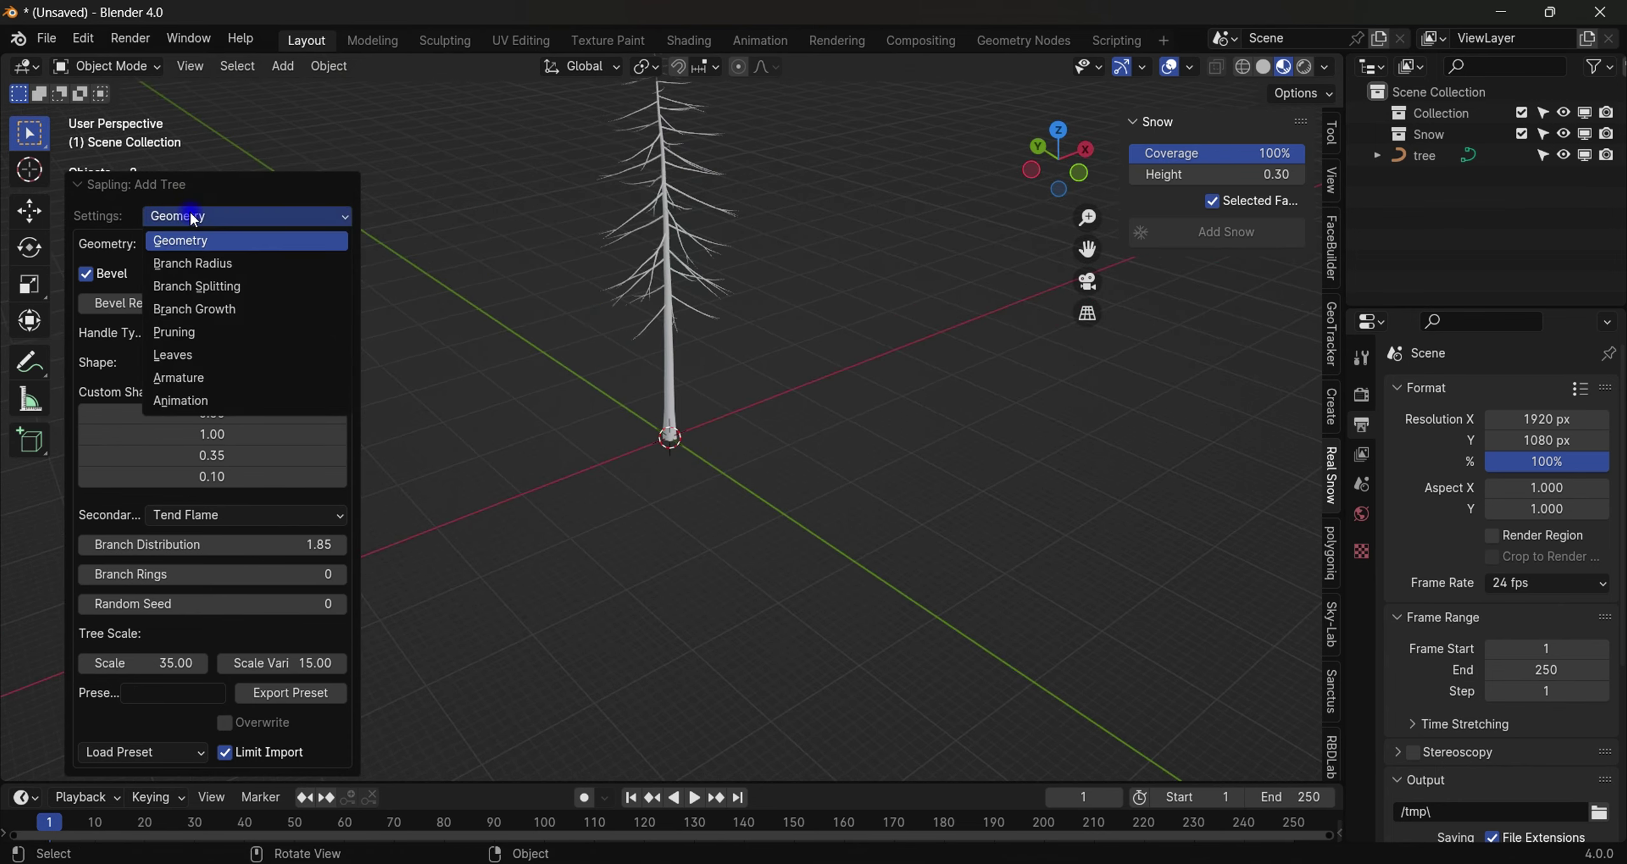
Step: Turn on Show Leaves for the fir tree and raise the leaf count from 25 to 384
click(172, 352)
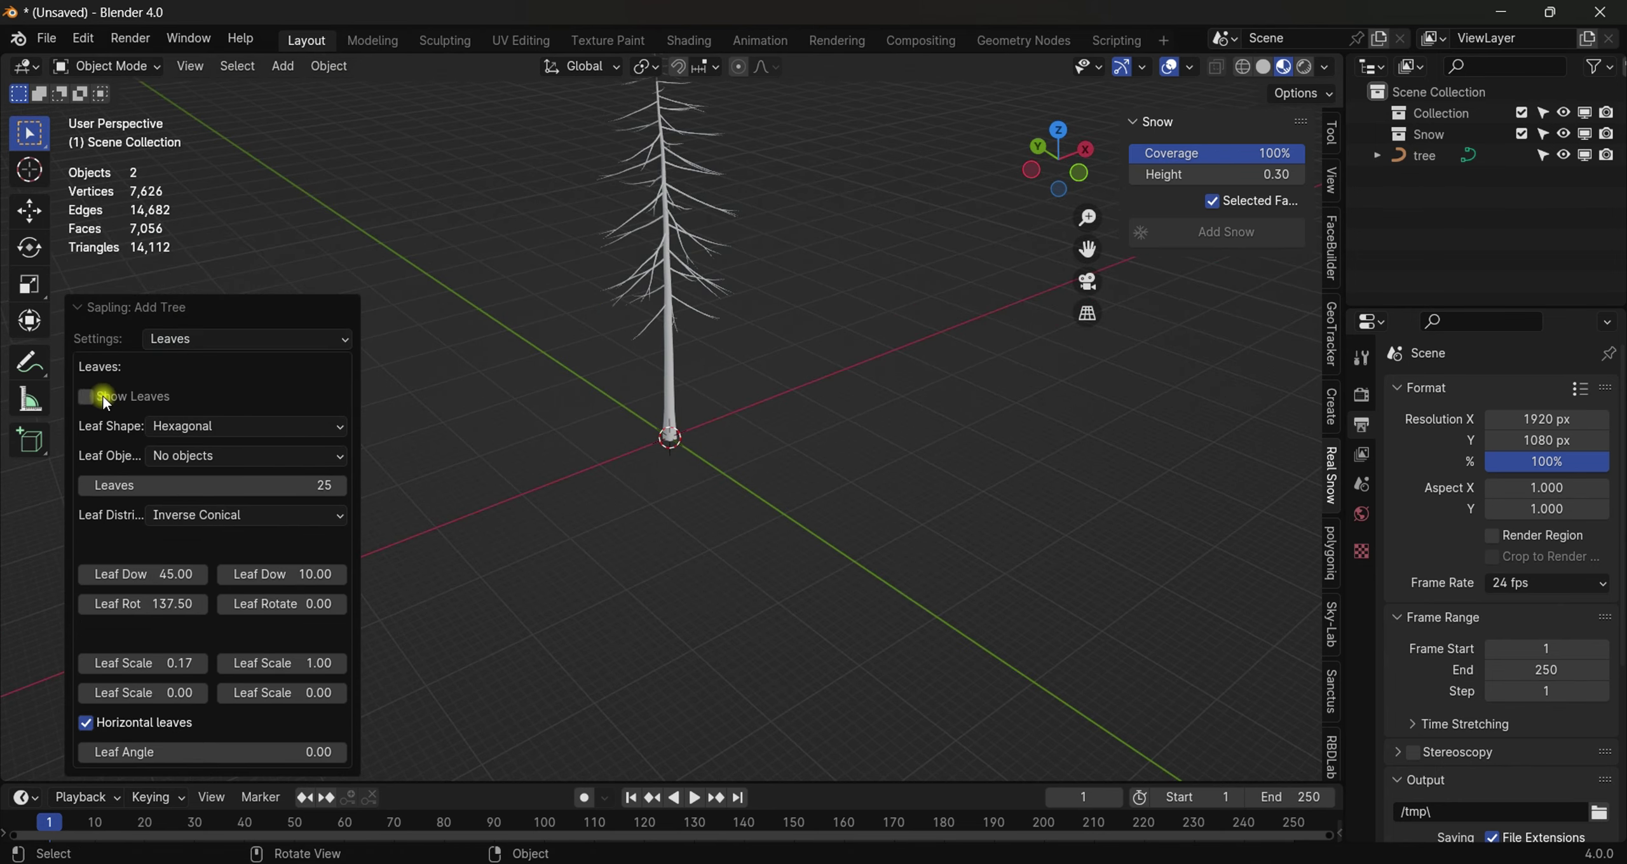
click(85, 396)
middle_drag(798, 254, 750, 425)
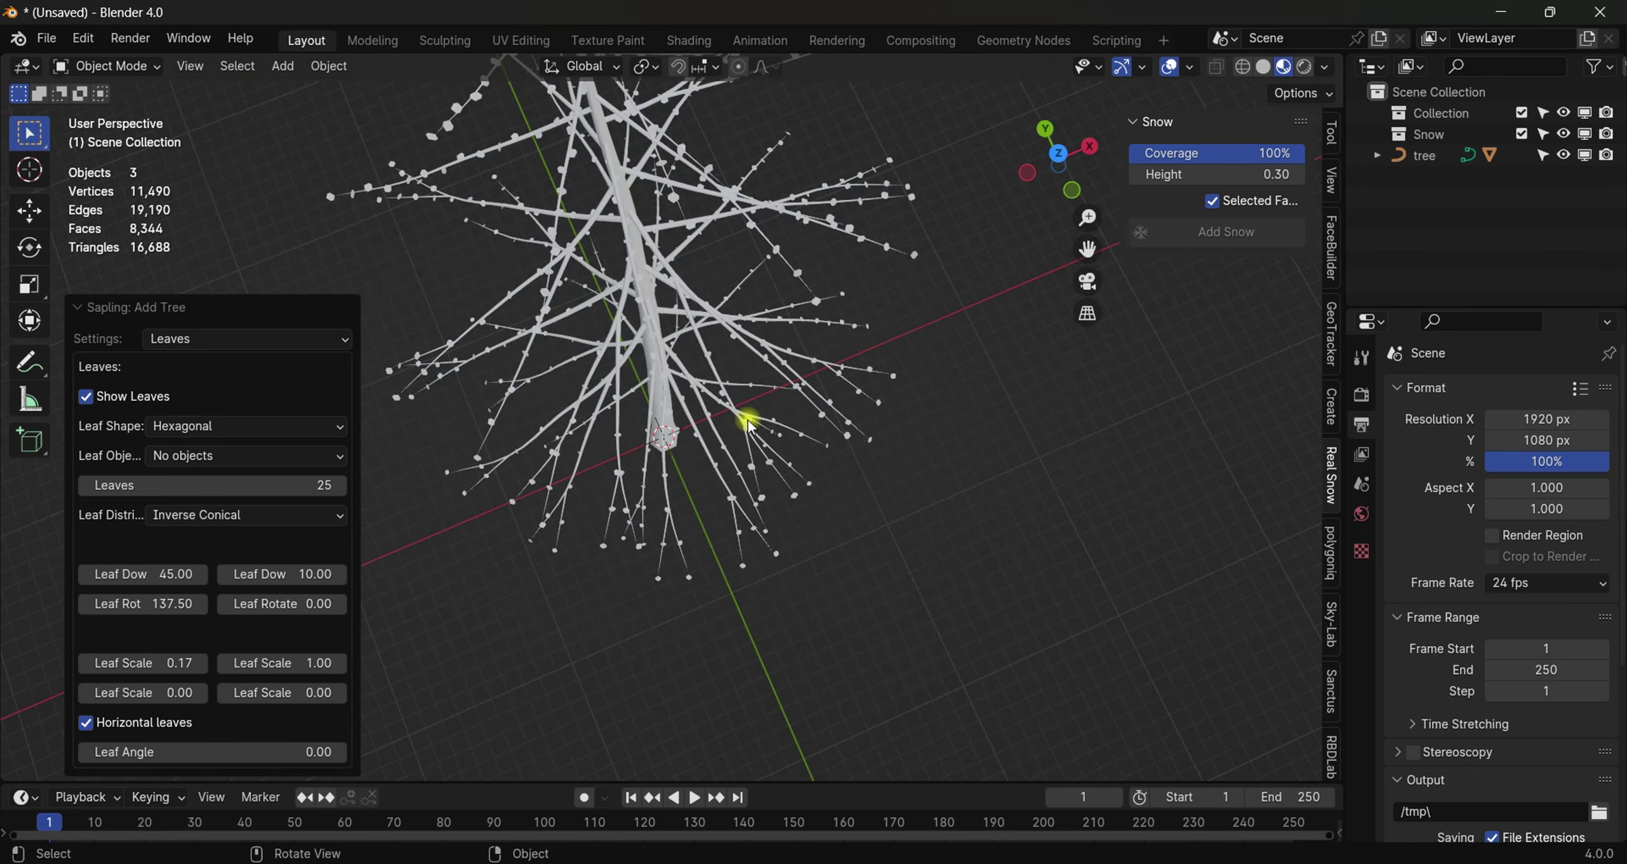
scroll(750, 425, up, 3)
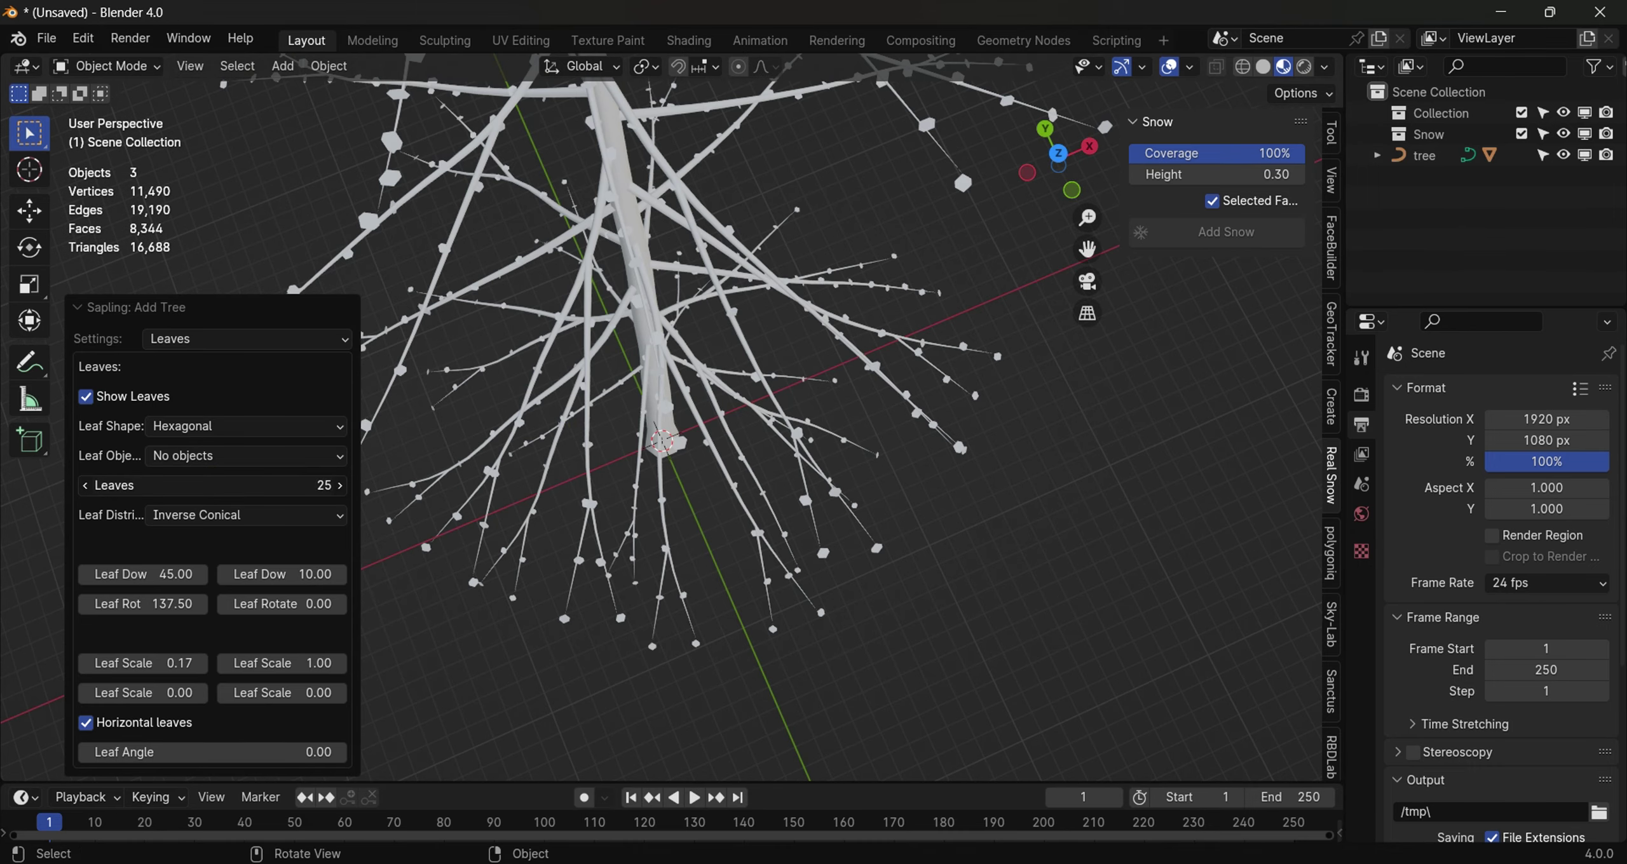
drag(209, 485, 155, 581)
click(130, 318)
scroll(445, 432, down, 6)
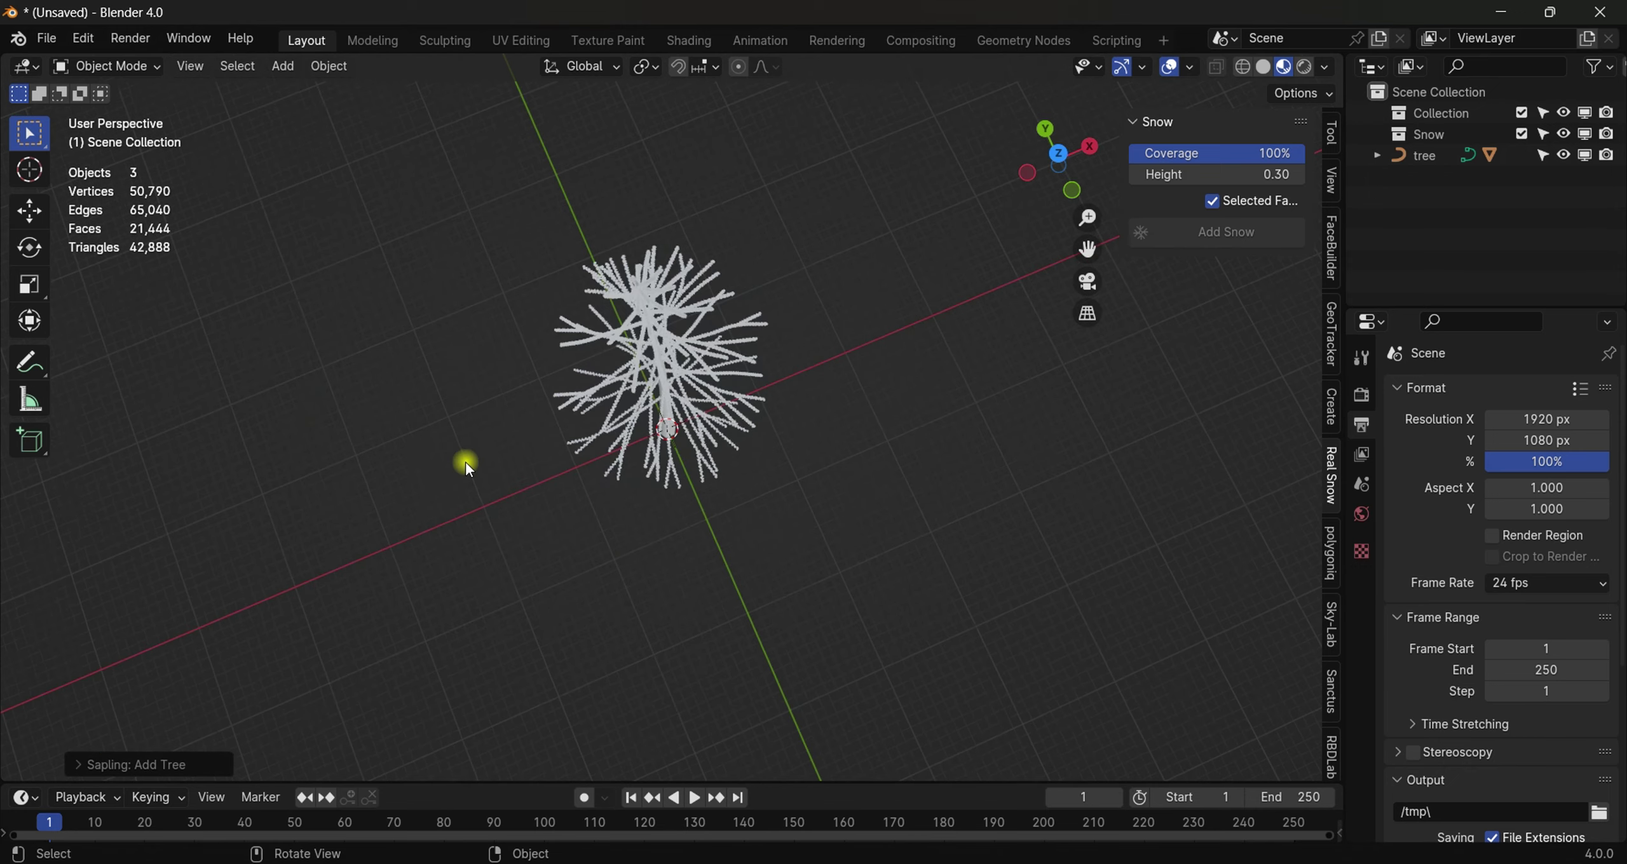
Step: Select all the tree objects and delete them, leaving the scene with no objects
middle_drag(464, 461, 775, 343)
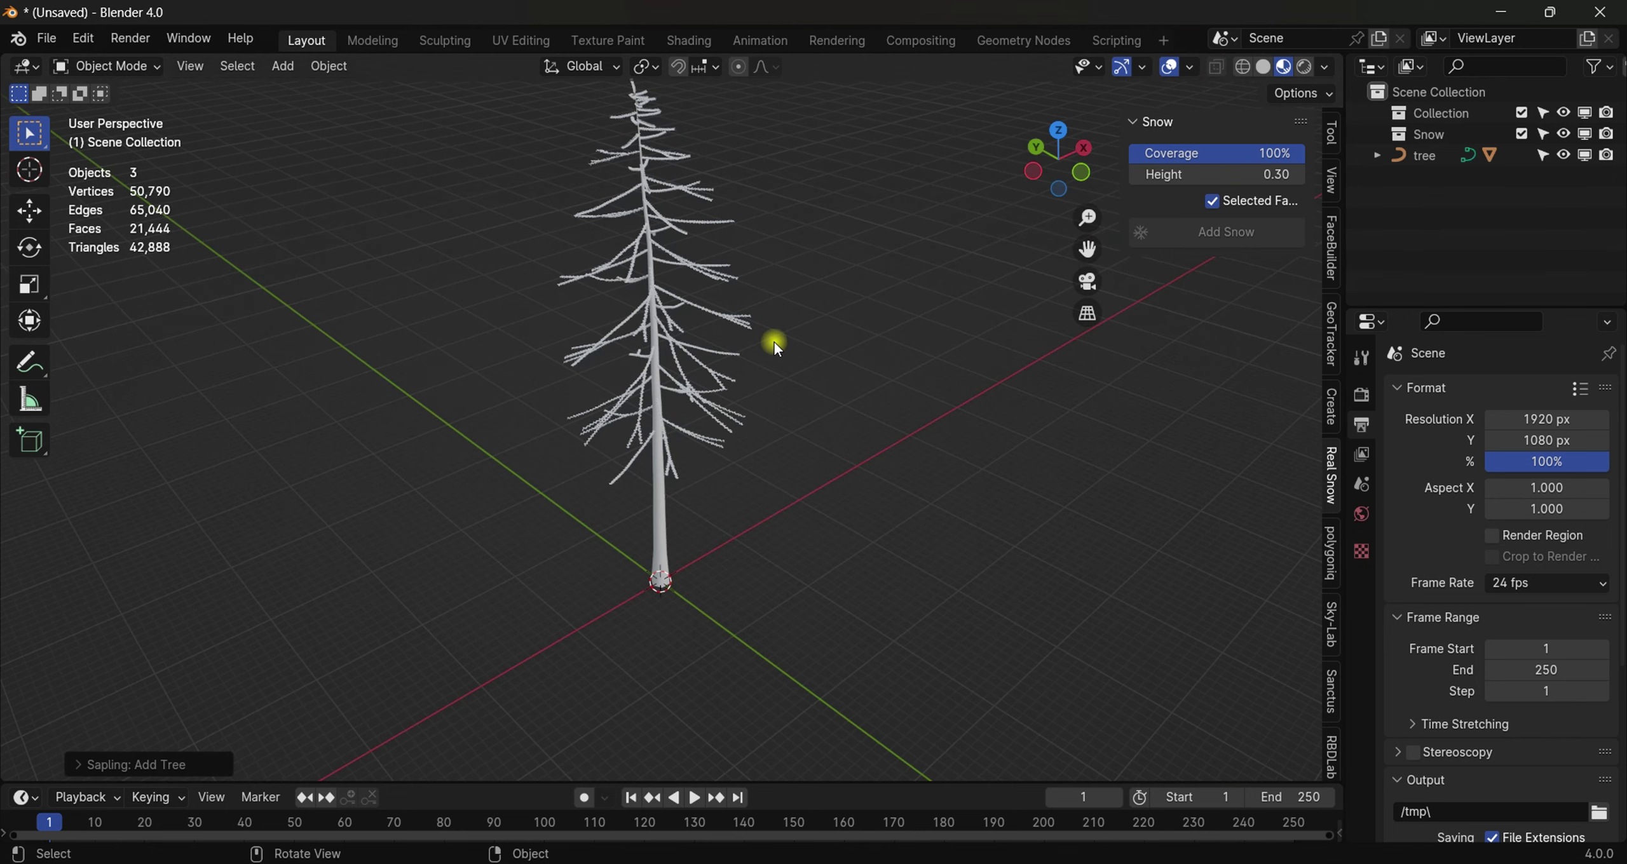
key(a)
key(x)
click(774, 343)
middle_drag(604, 171, 647, 262)
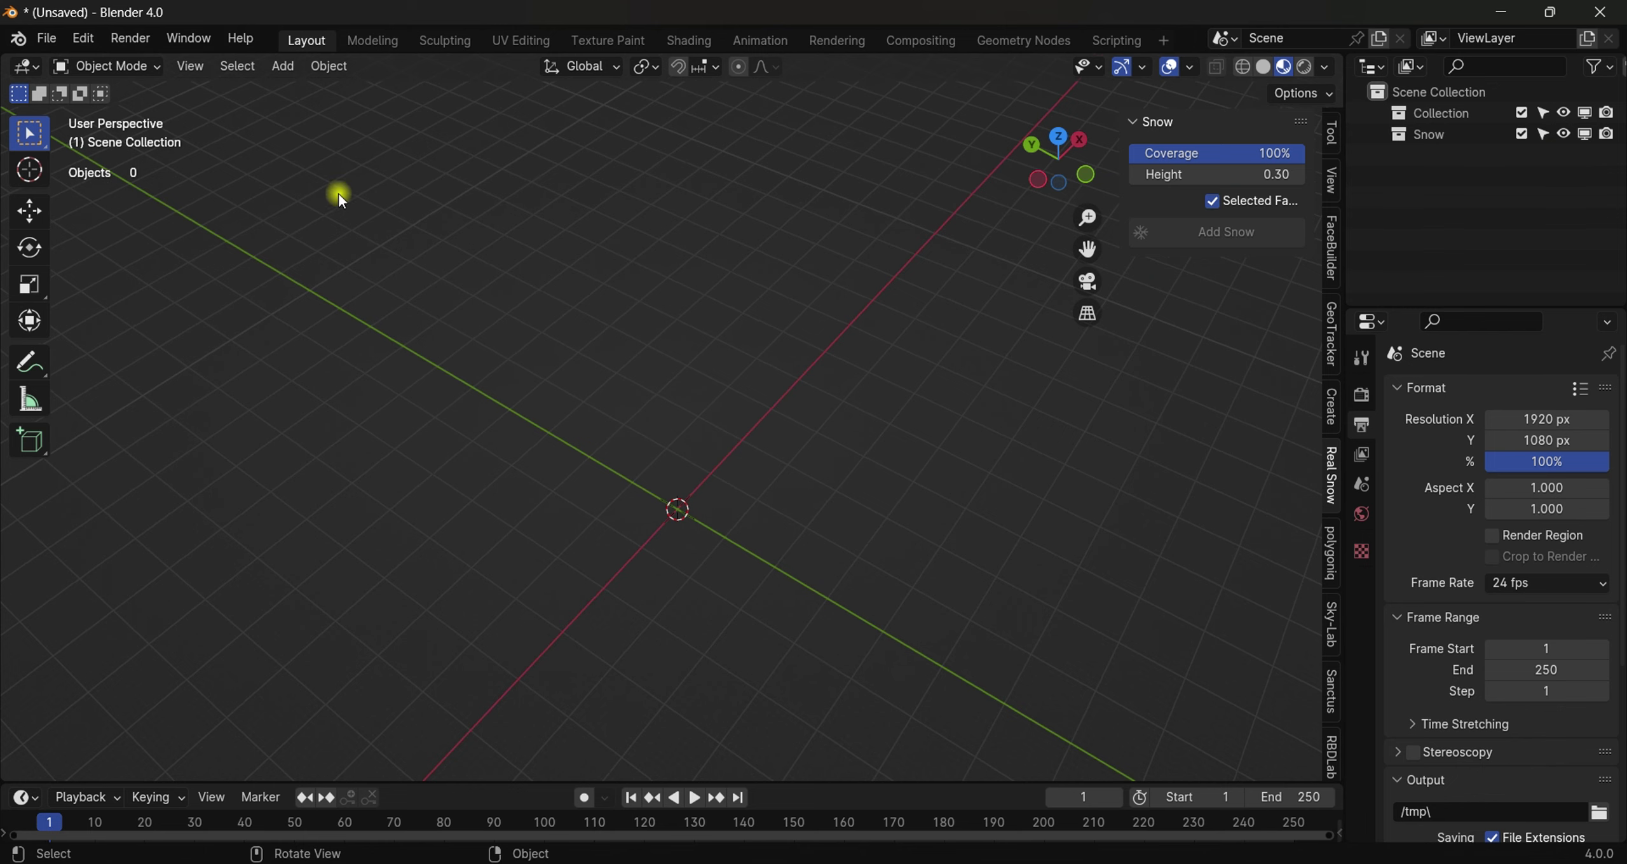
click(85, 40)
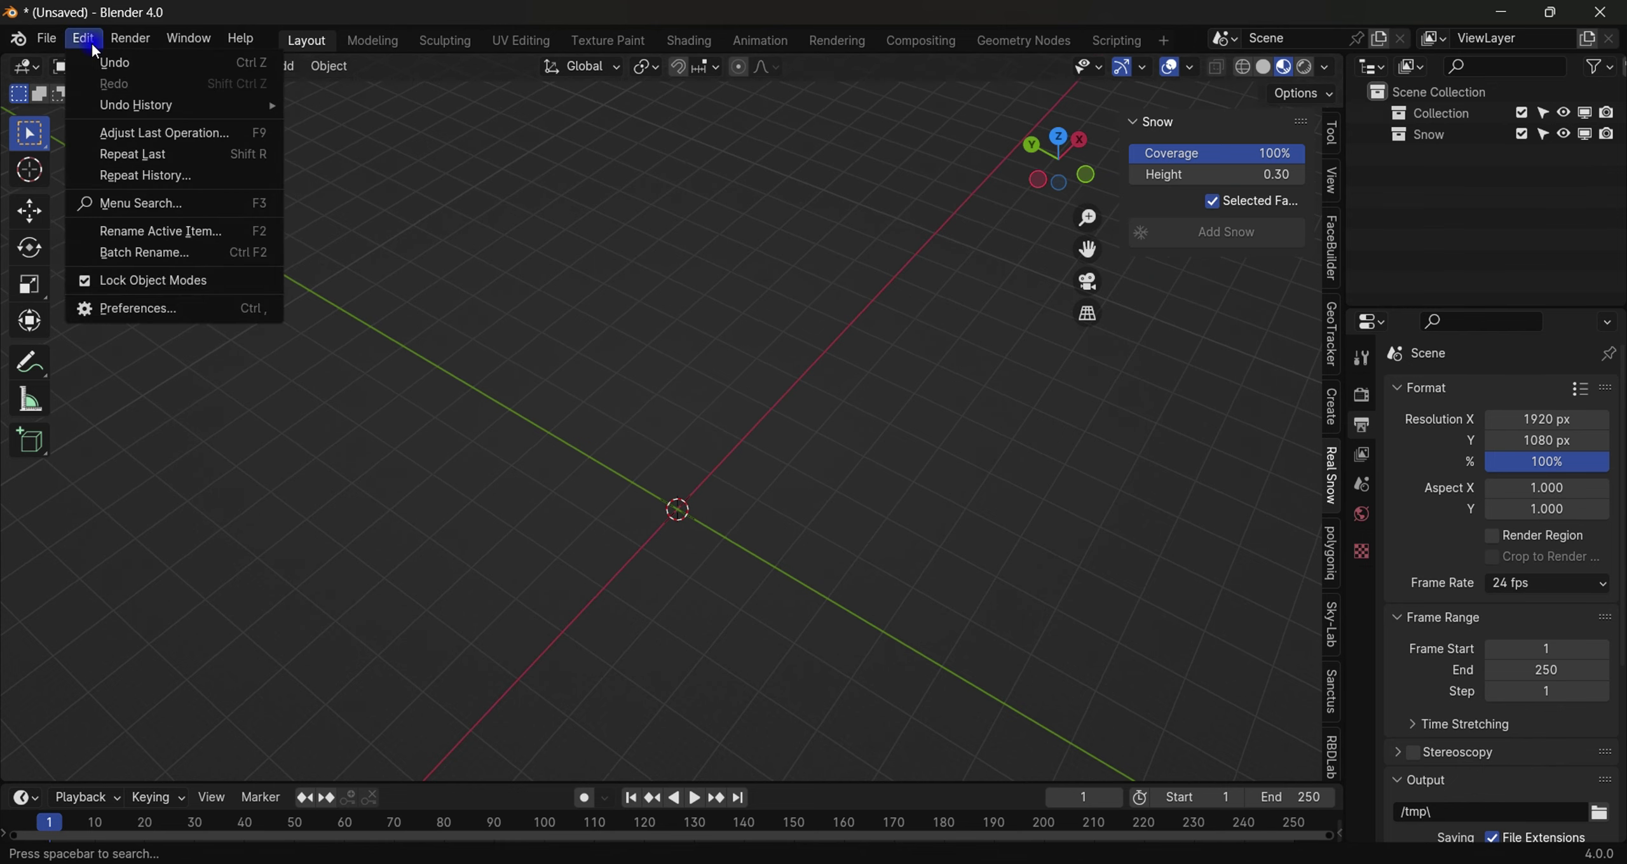
click(141, 310)
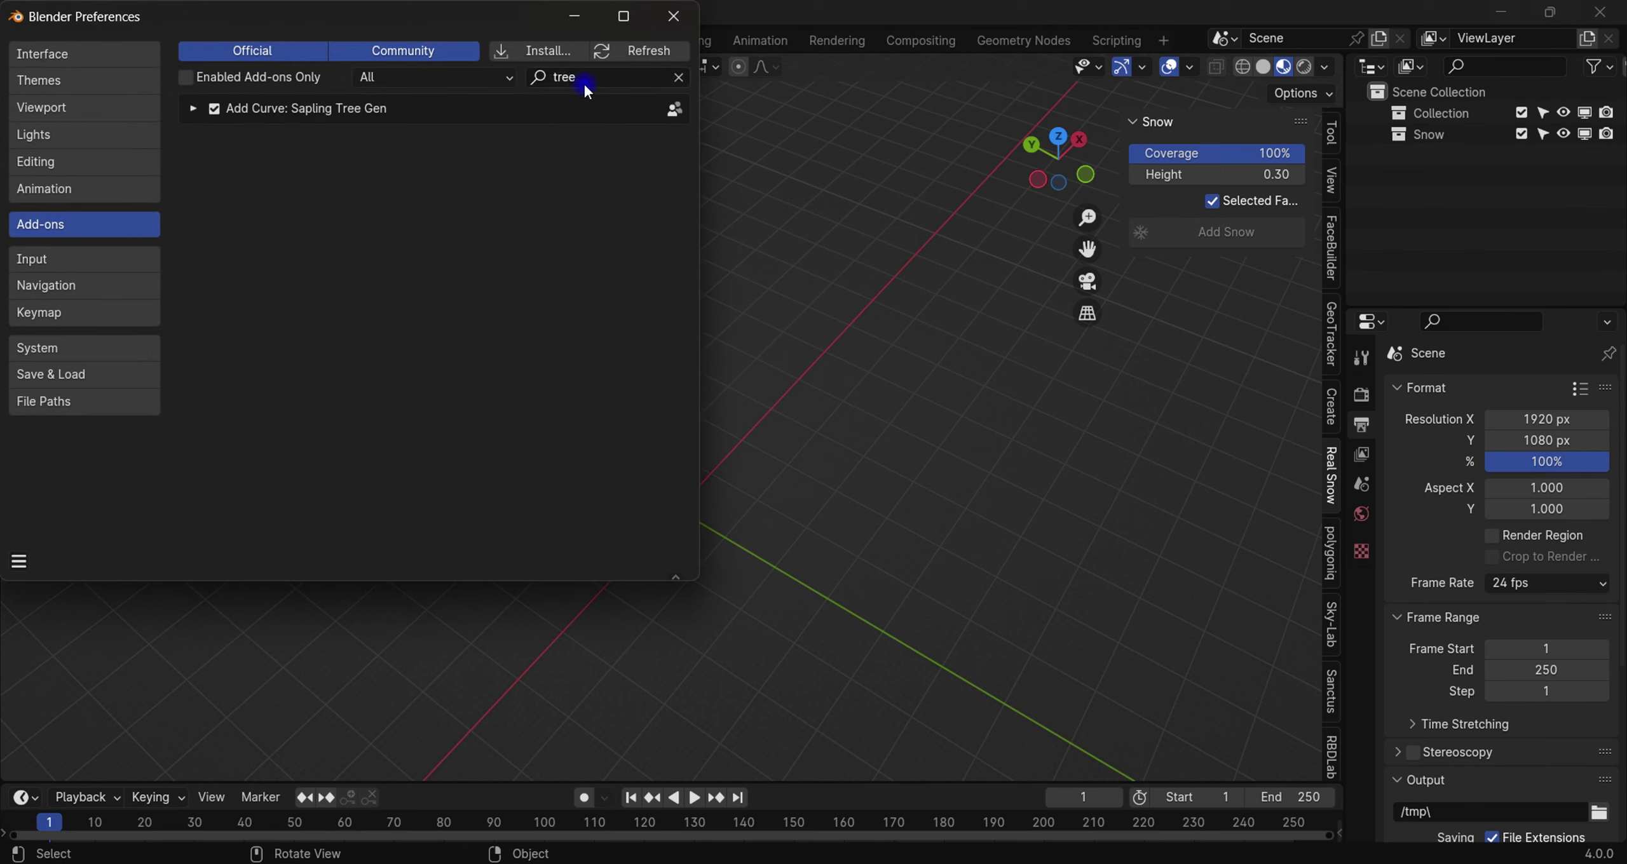
click(587, 89)
key(BackSpace)
text(ivy)
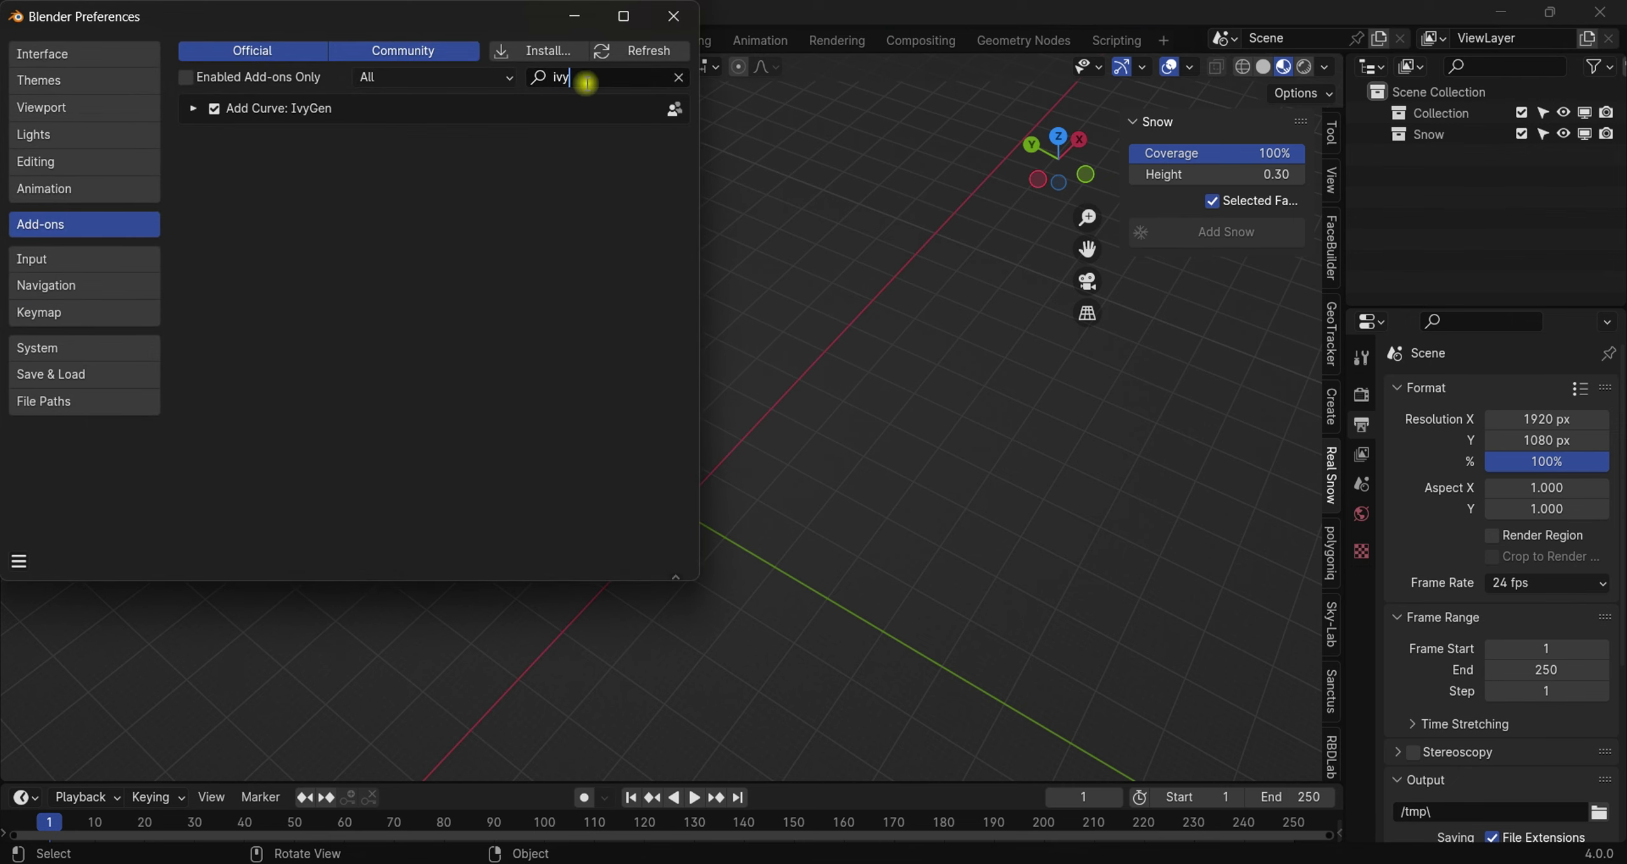
click(469, 280)
click(188, 109)
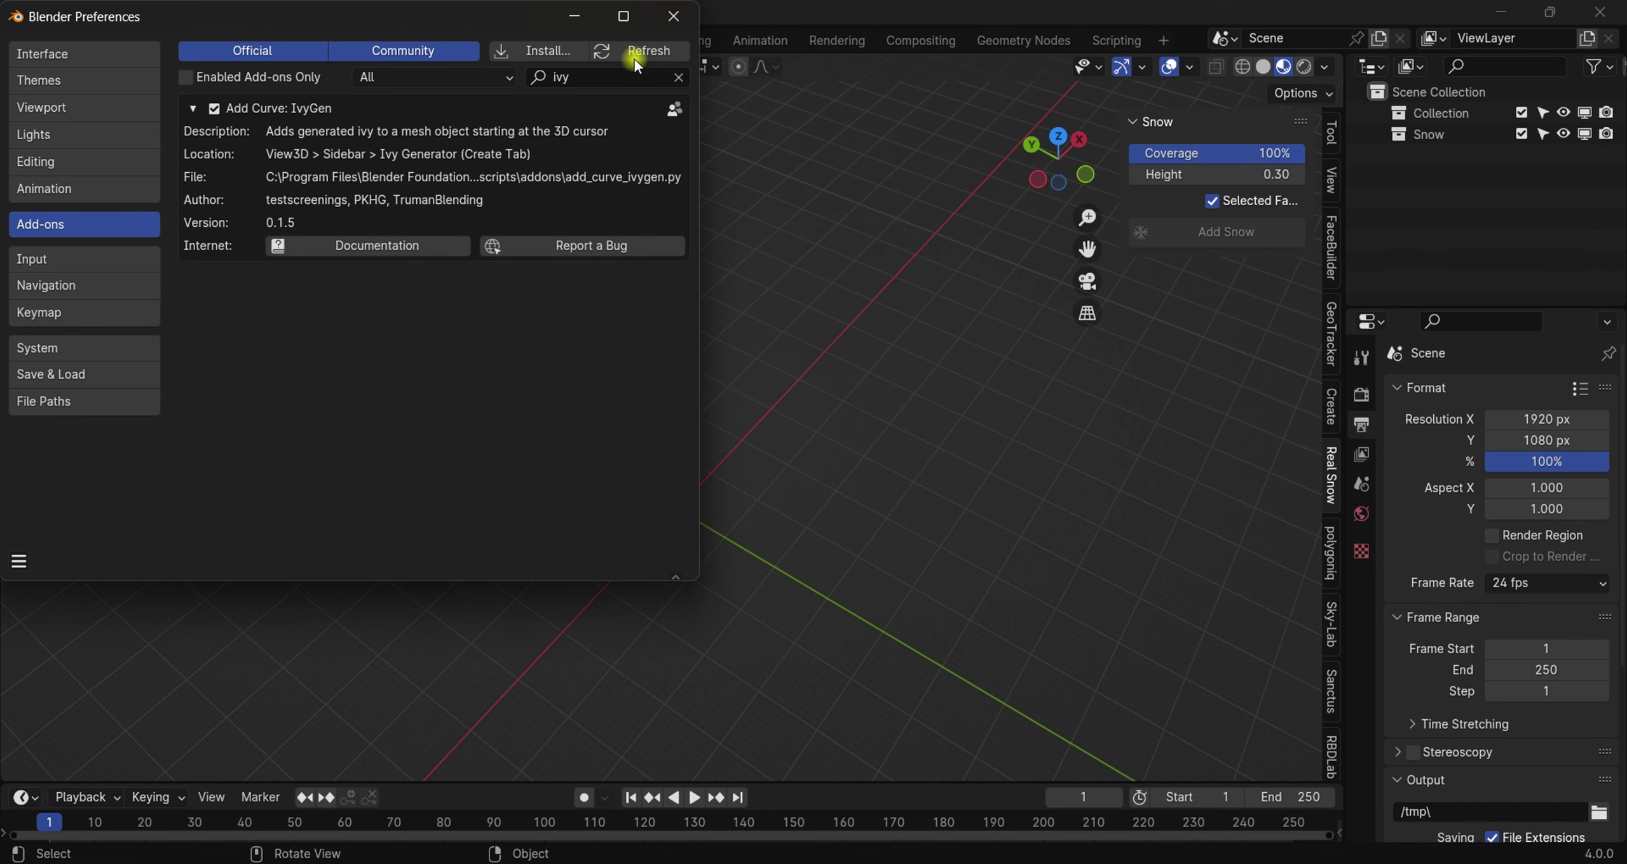
click(674, 16)
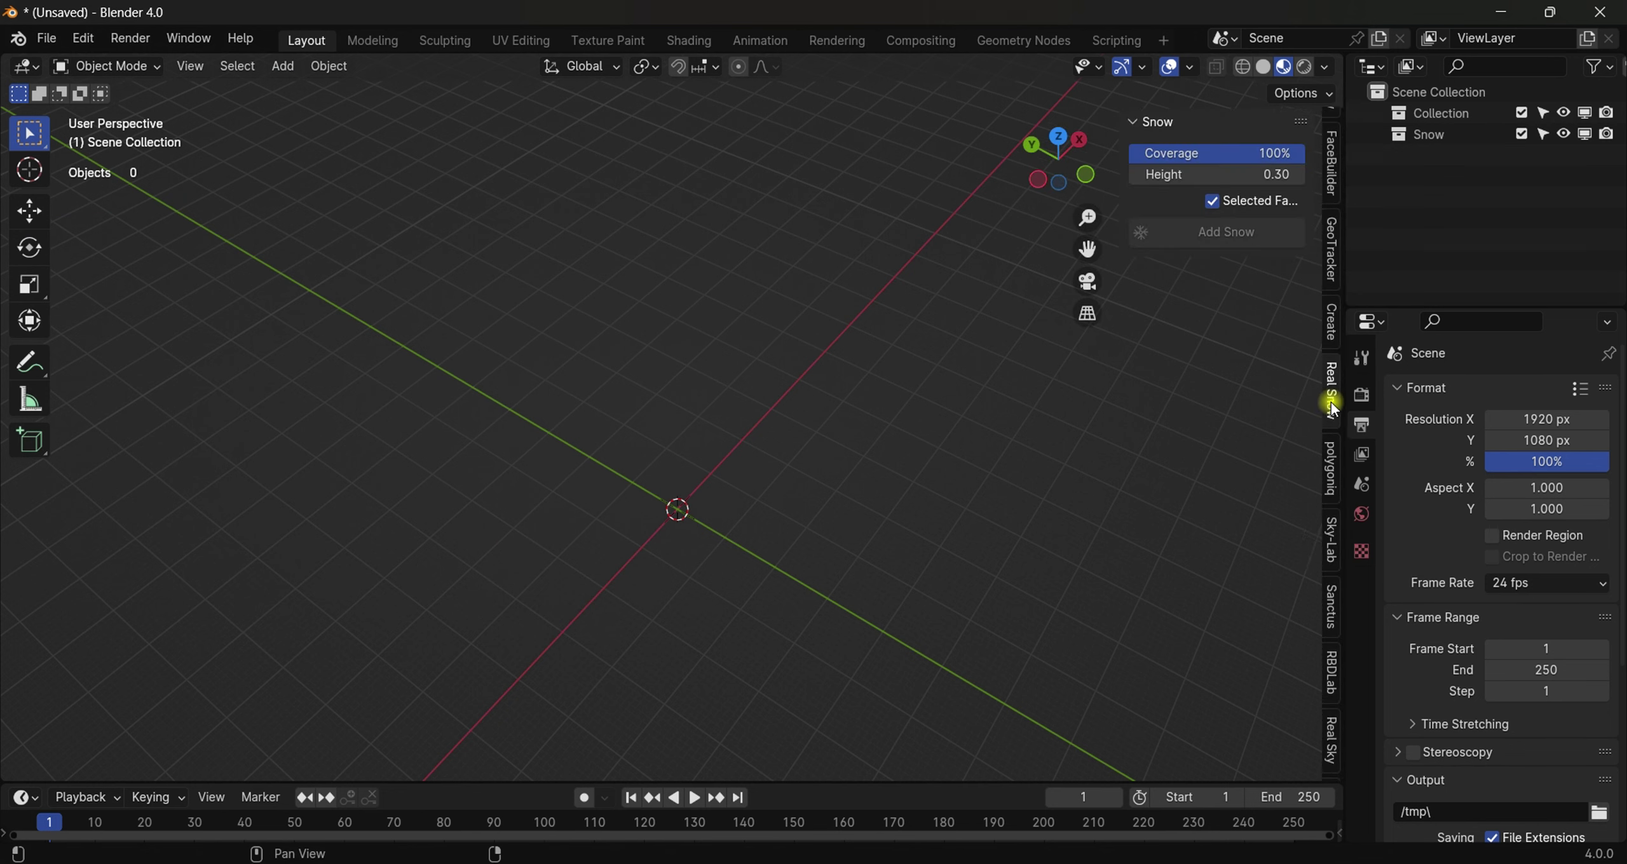
Step: Expand the Ivy Generator settings in the sidebar's Create tab
scroll(1333, 407, down, 4)
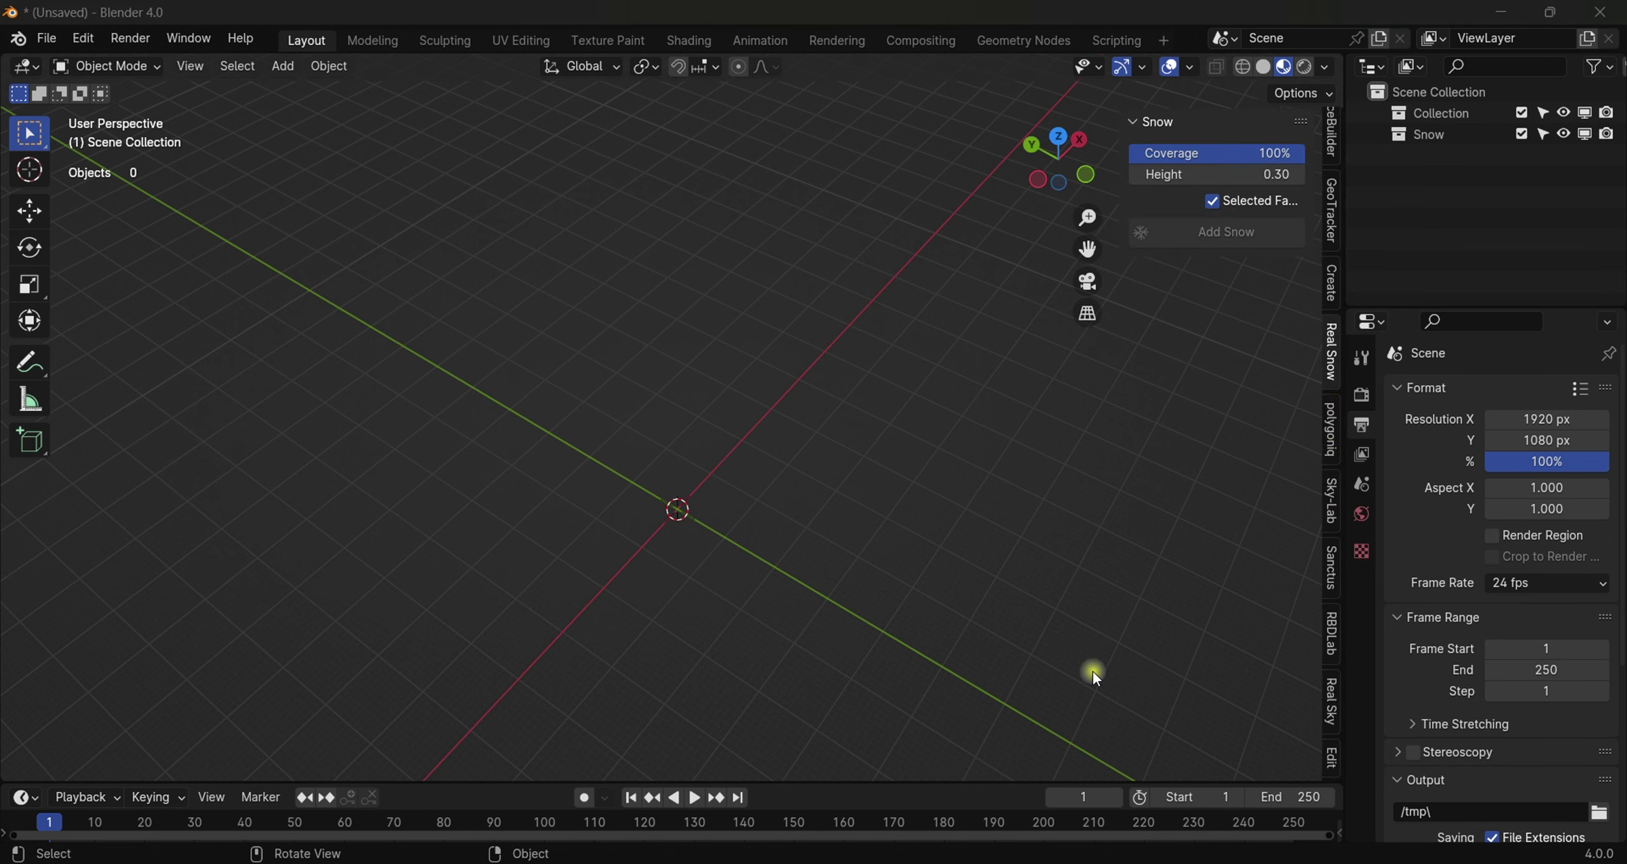
click(1330, 286)
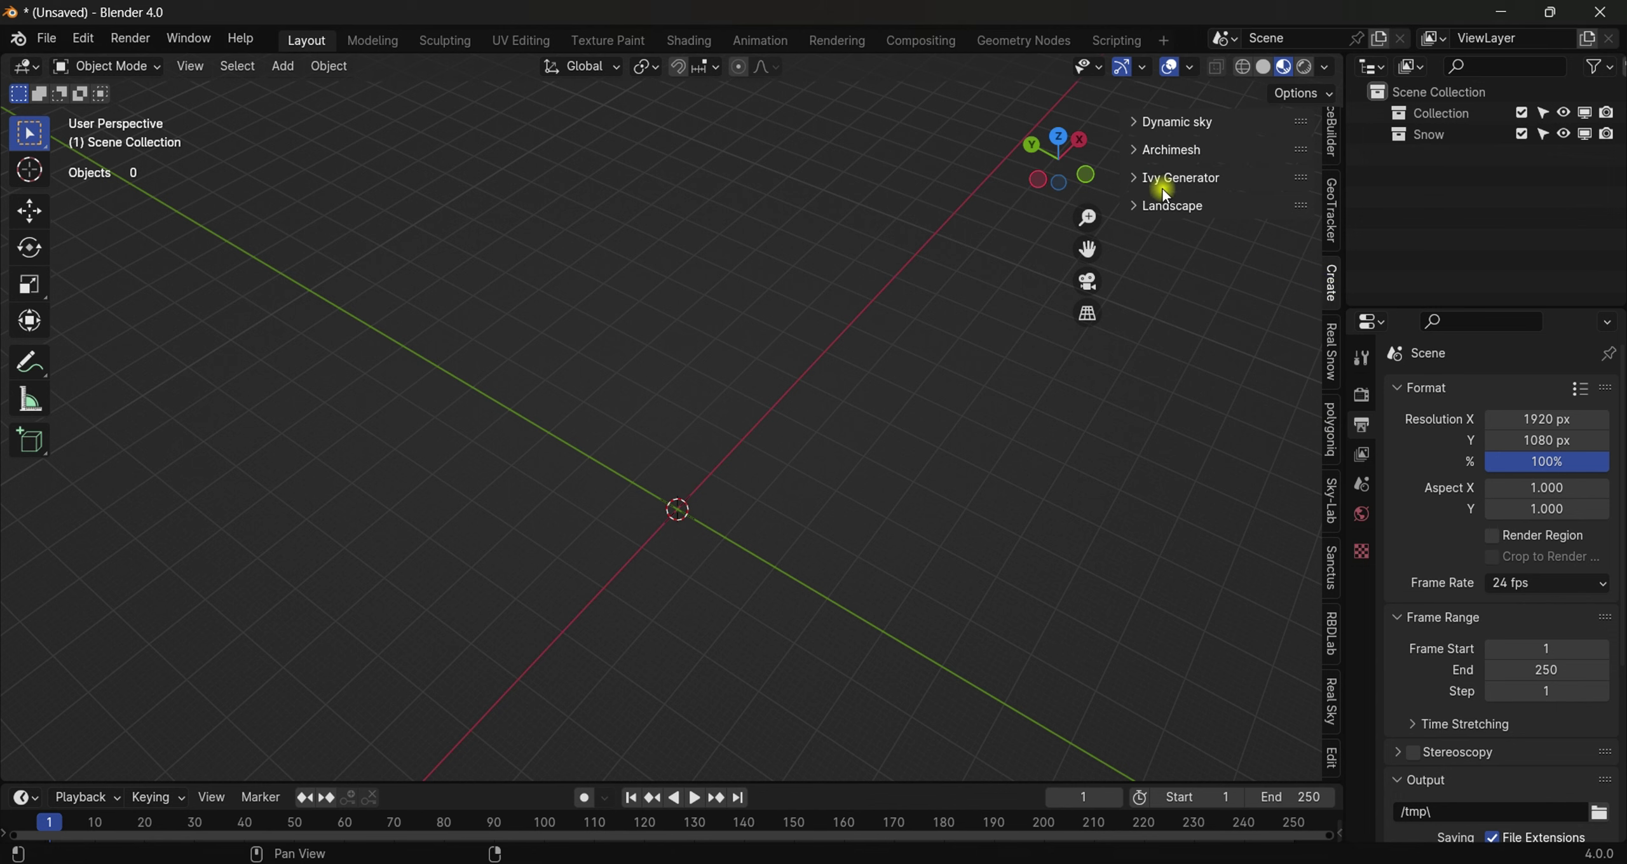
click(1138, 179)
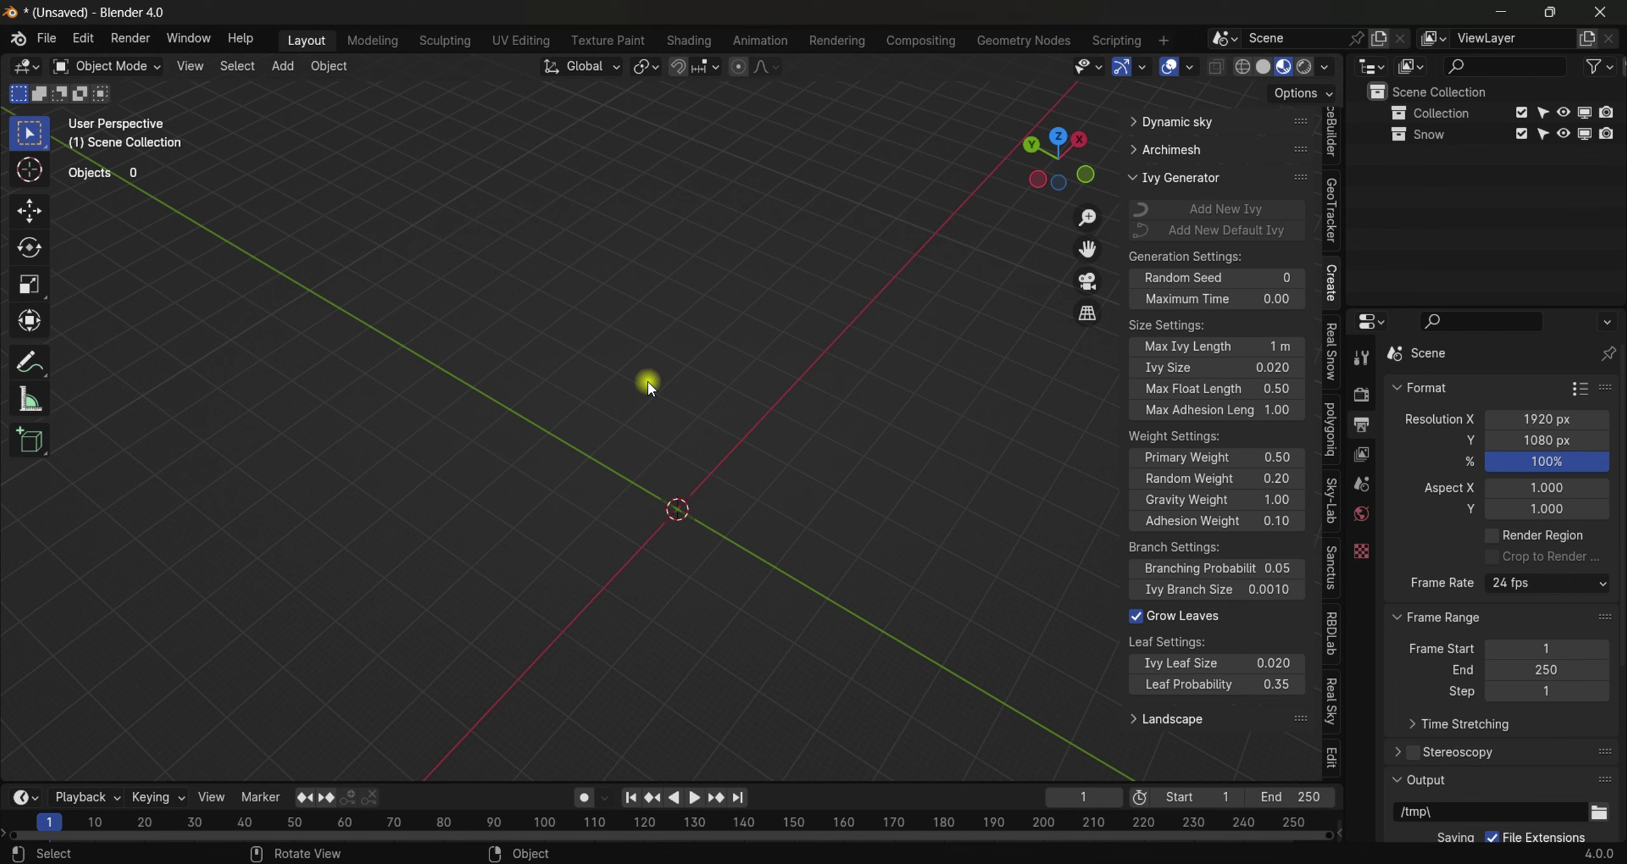
Step: Add a cube, frame the view on it, and switch to wireframe display
key(shift+a)
mouse_move(646, 381)
click(736, 405)
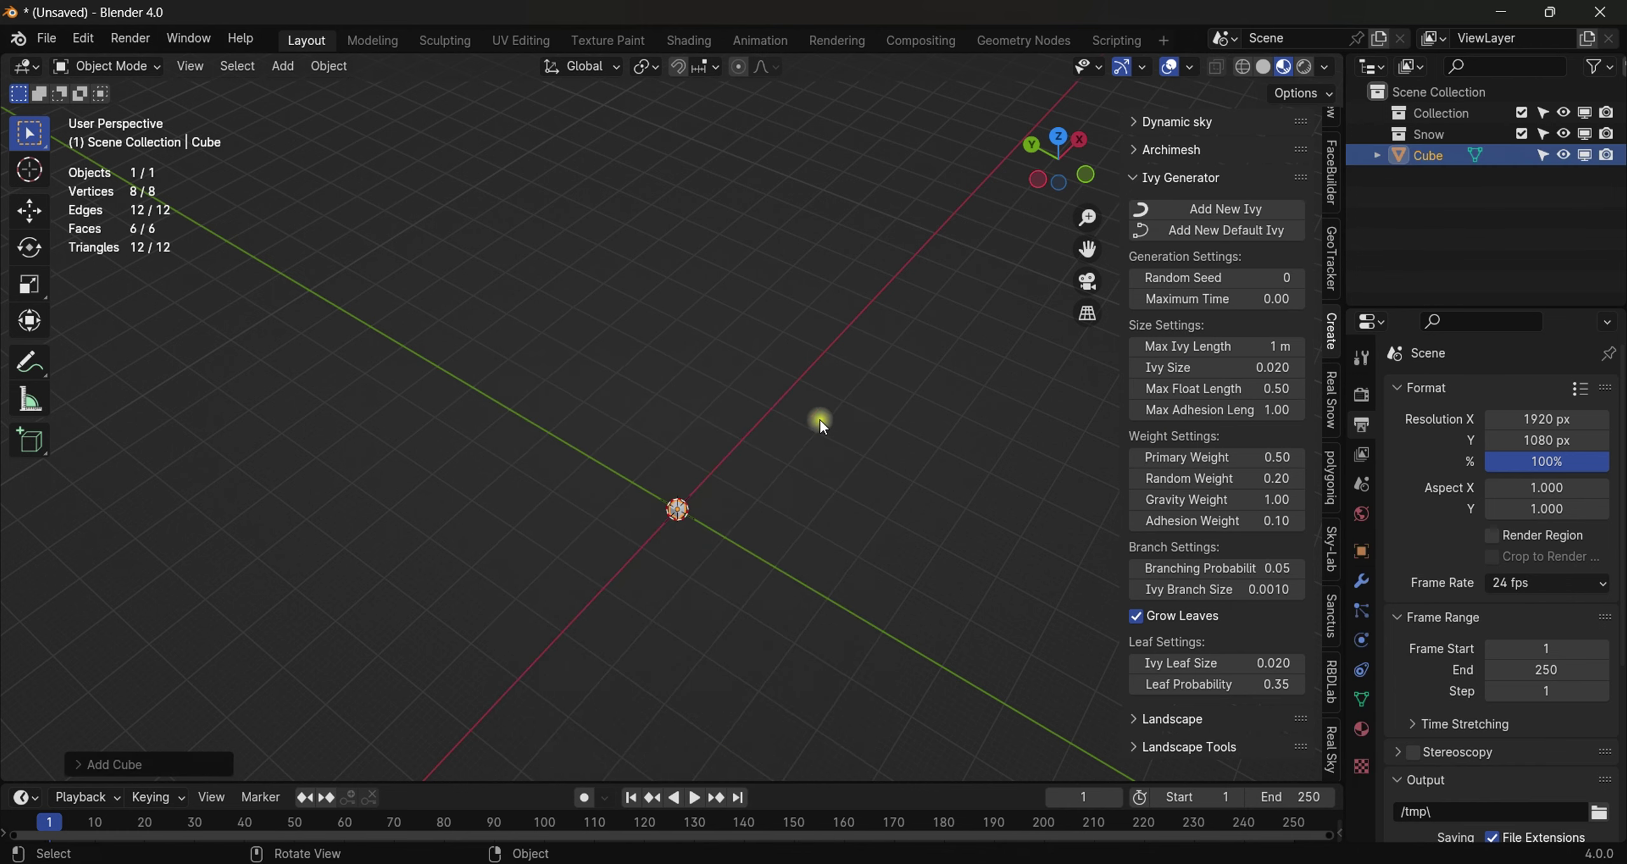
middle_drag(1023, 400, 1080, 287)
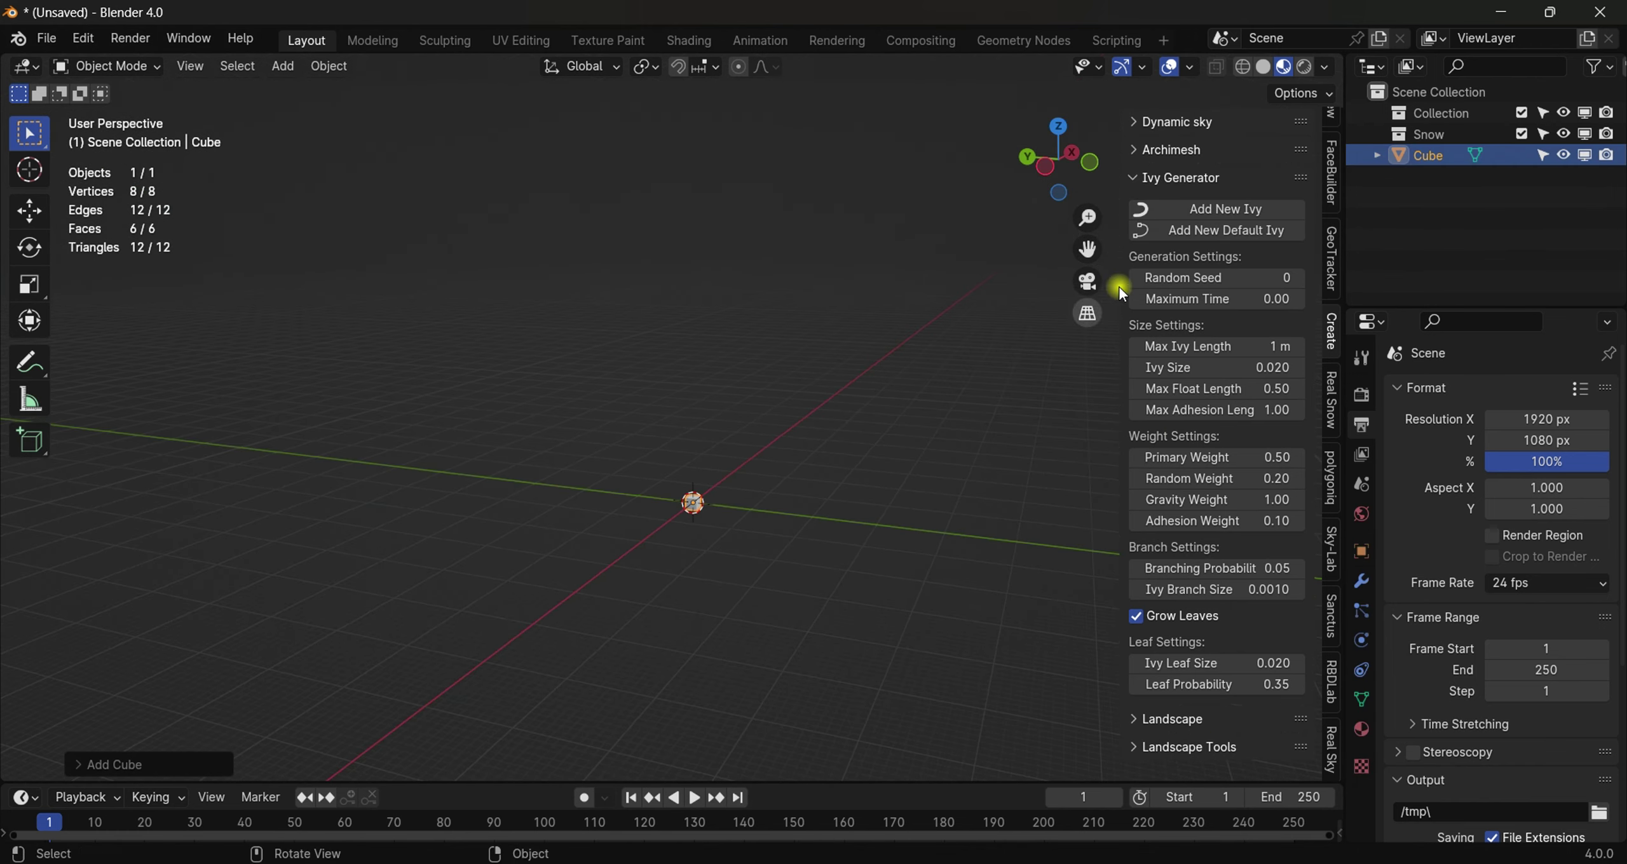
scroll(966, 382, up, 3)
key(KP_Decimal)
key(shift+z)
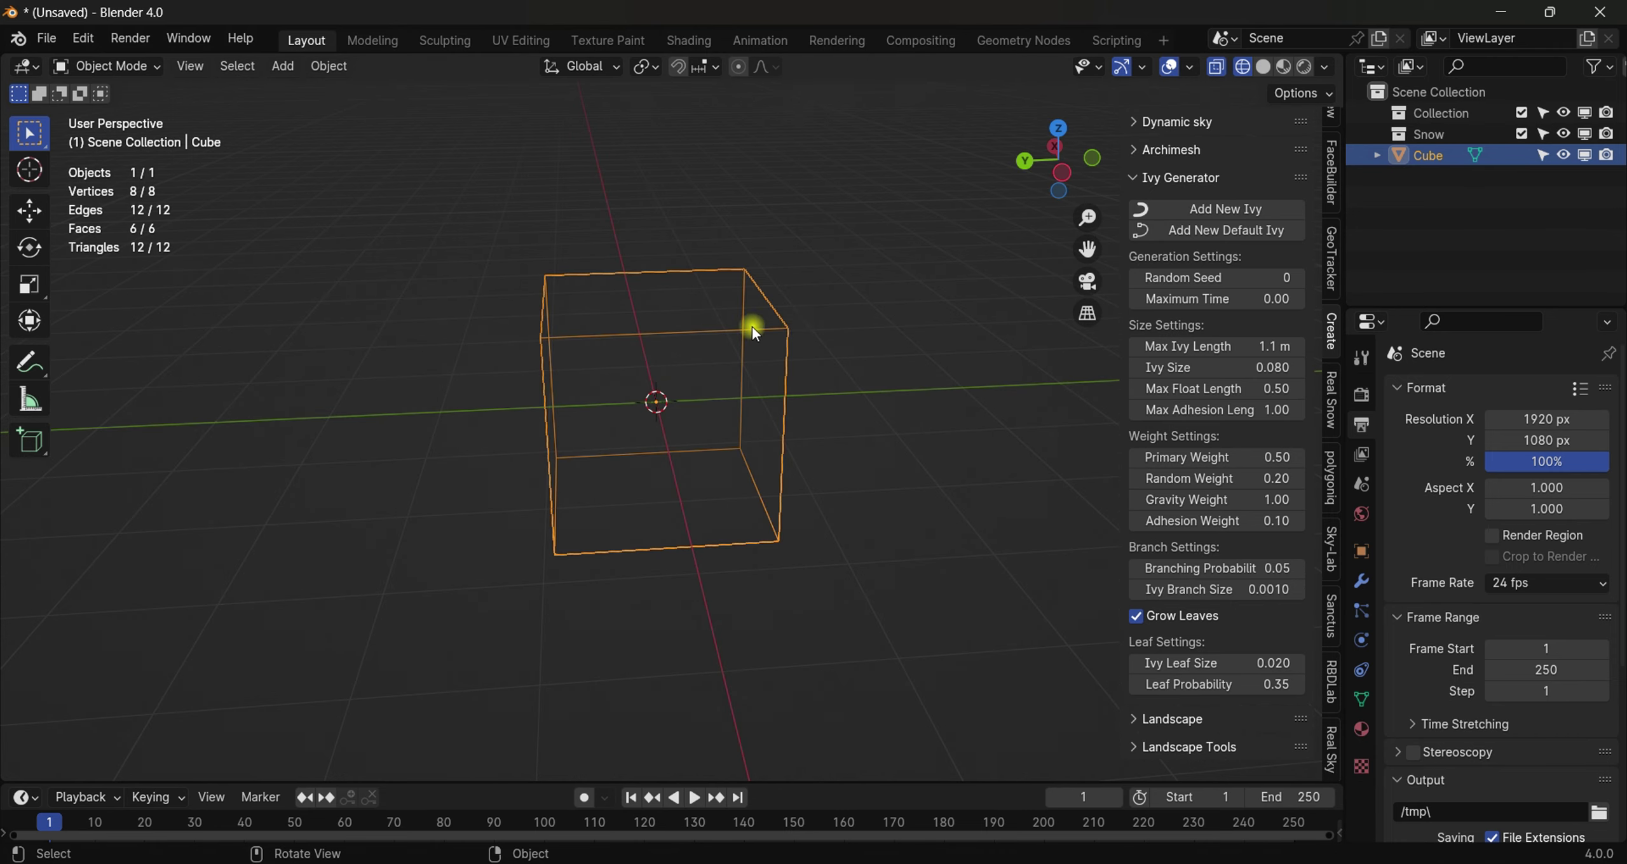
Step: Grow new ivy on the cube with Add New Ivy
click(1207, 209)
scroll(765, 389, up, 5)
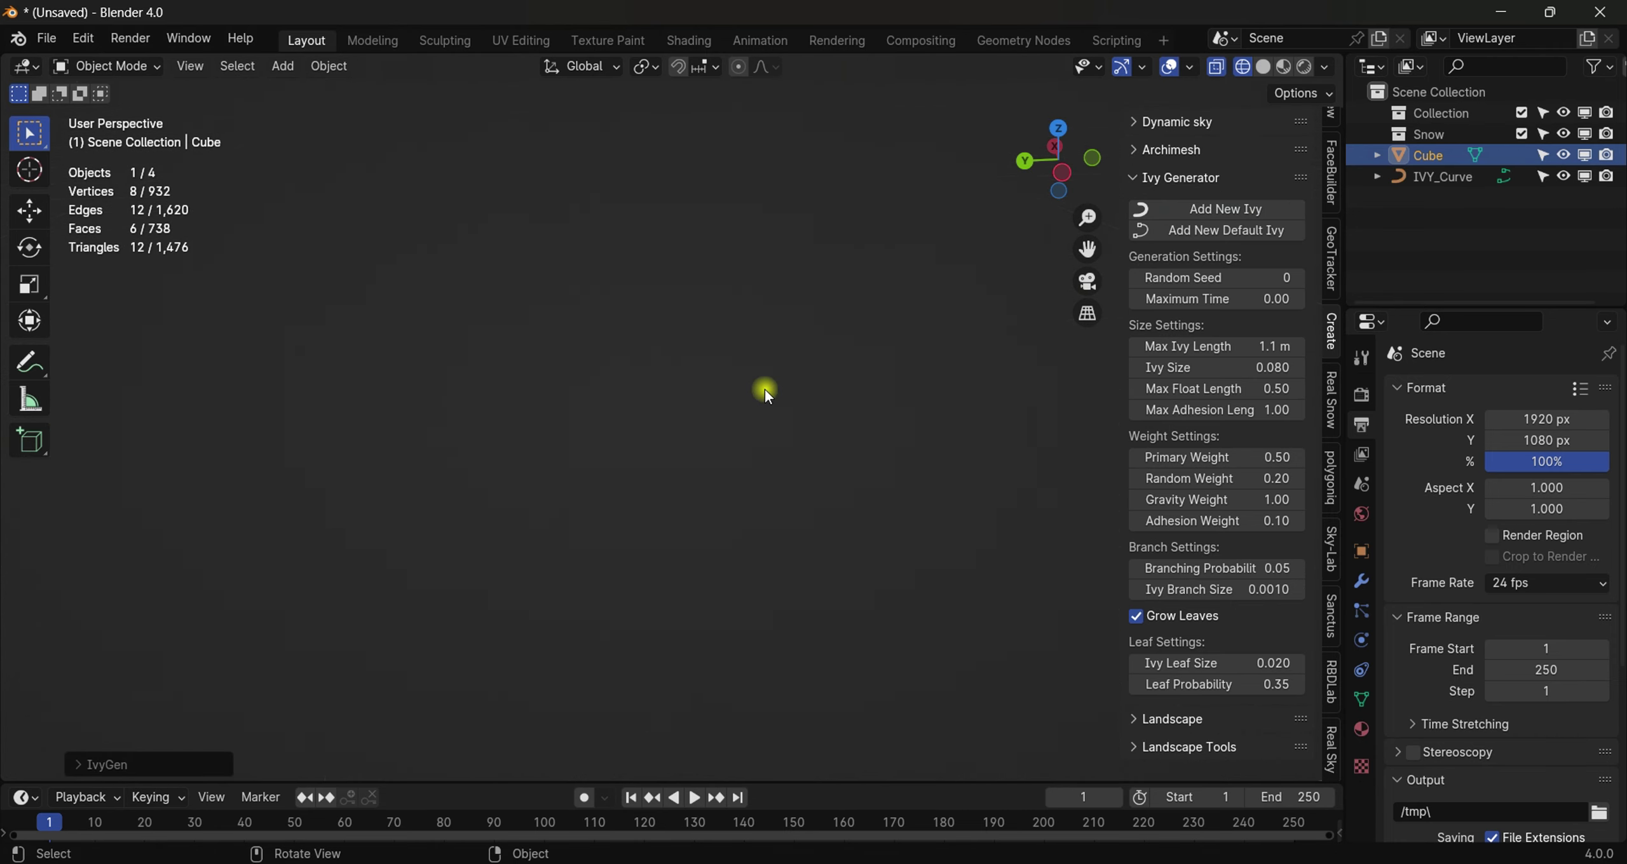
shift+middle_drag(765, 389, 816, 383)
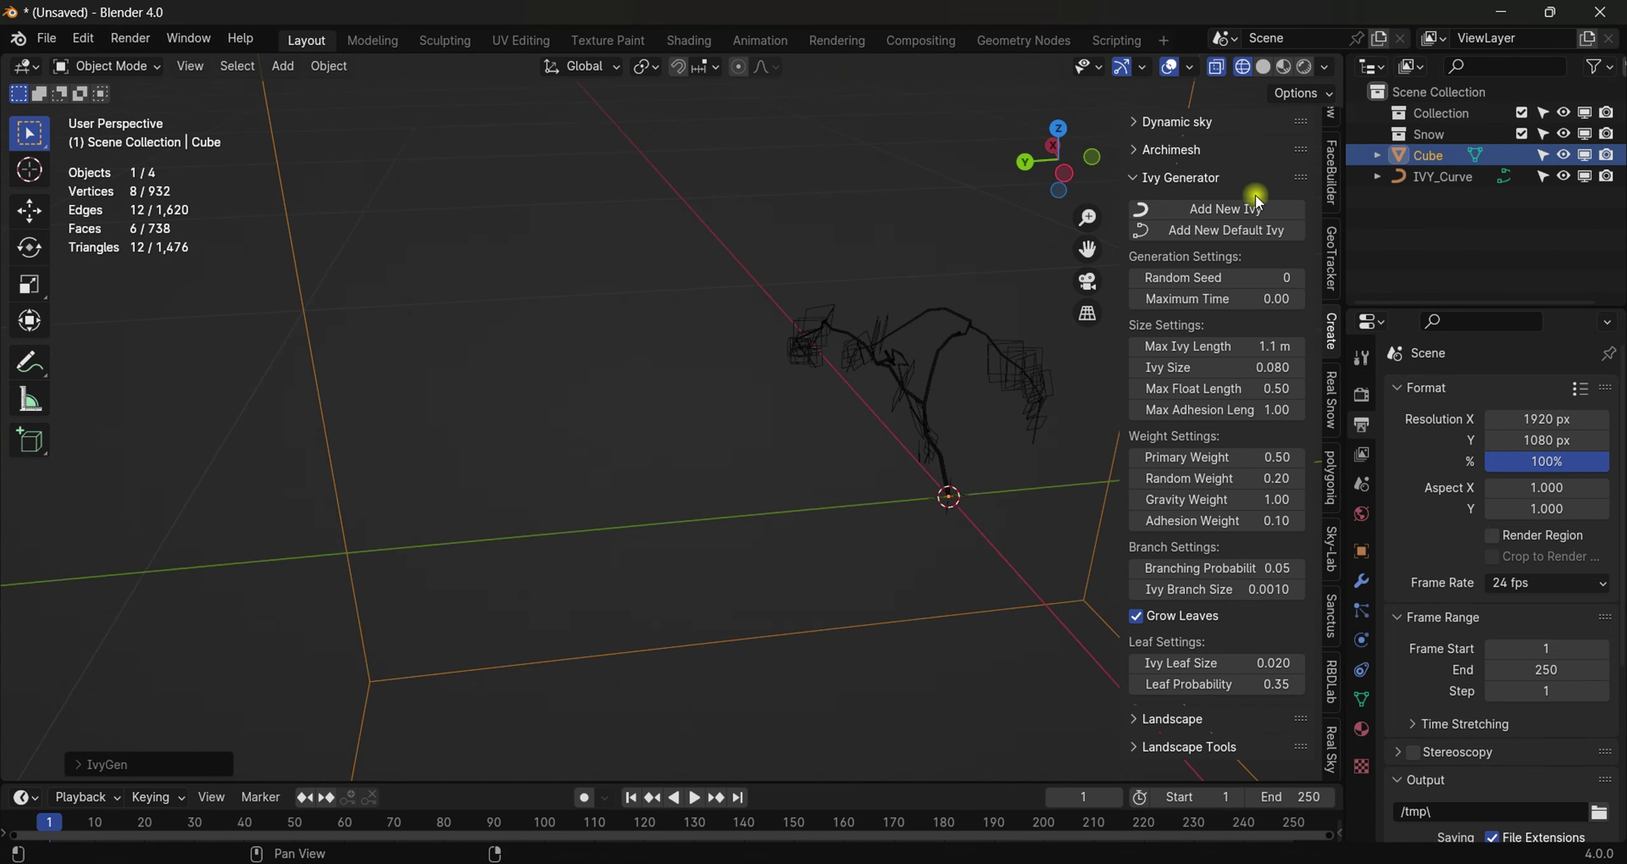
Step: Raise the Ivy Size from 0.080 to 0.100 and regenerate the ivy with Update Ivy
click(96, 765)
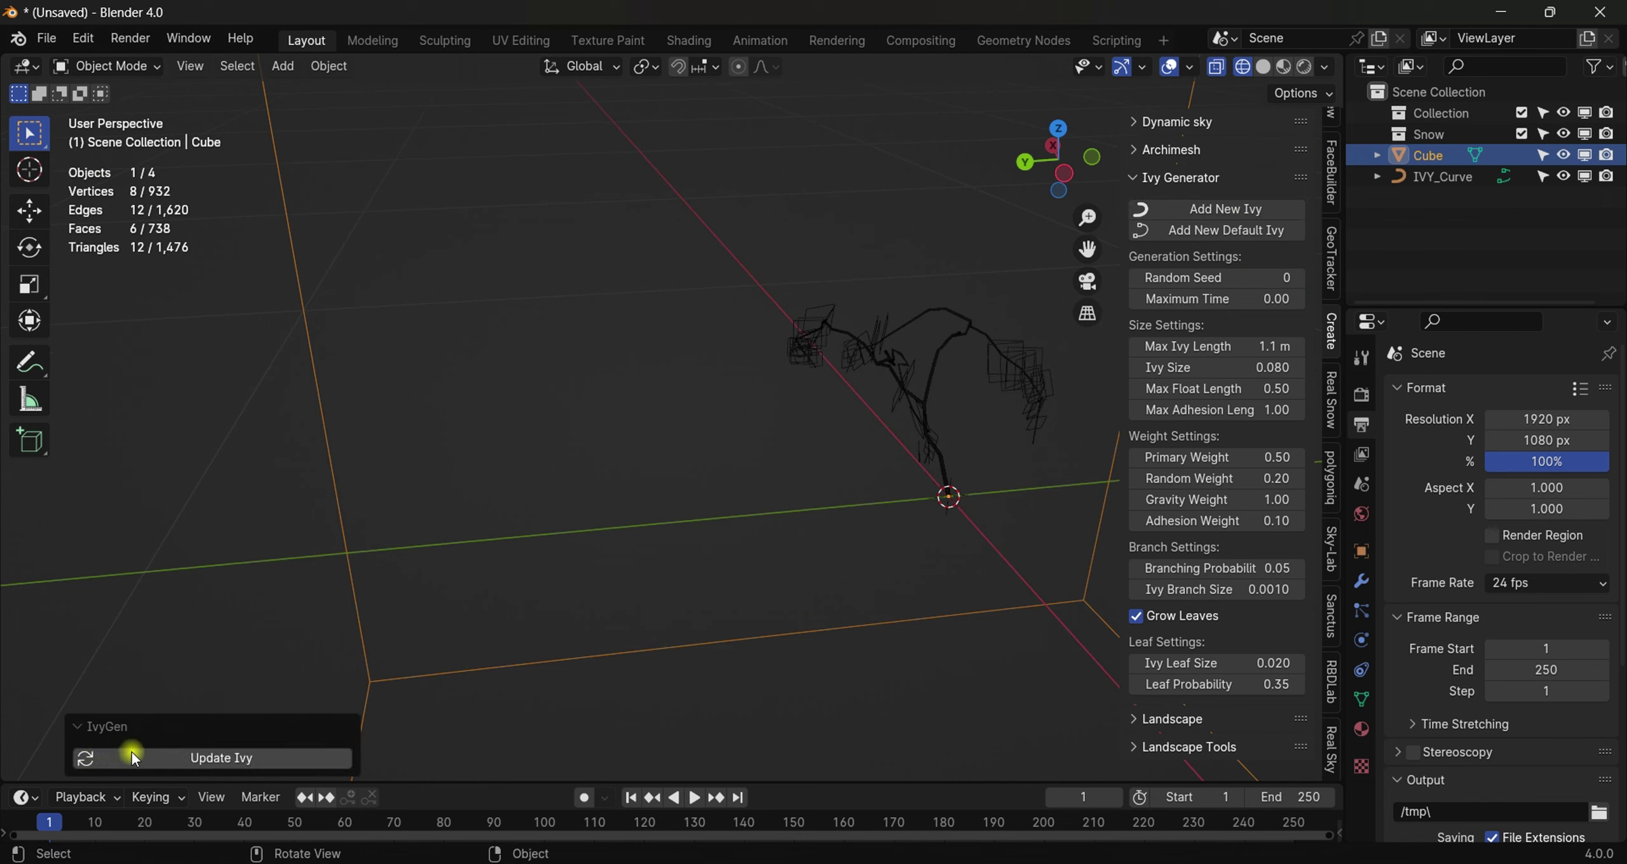
click(1232, 368)
click(1232, 368)
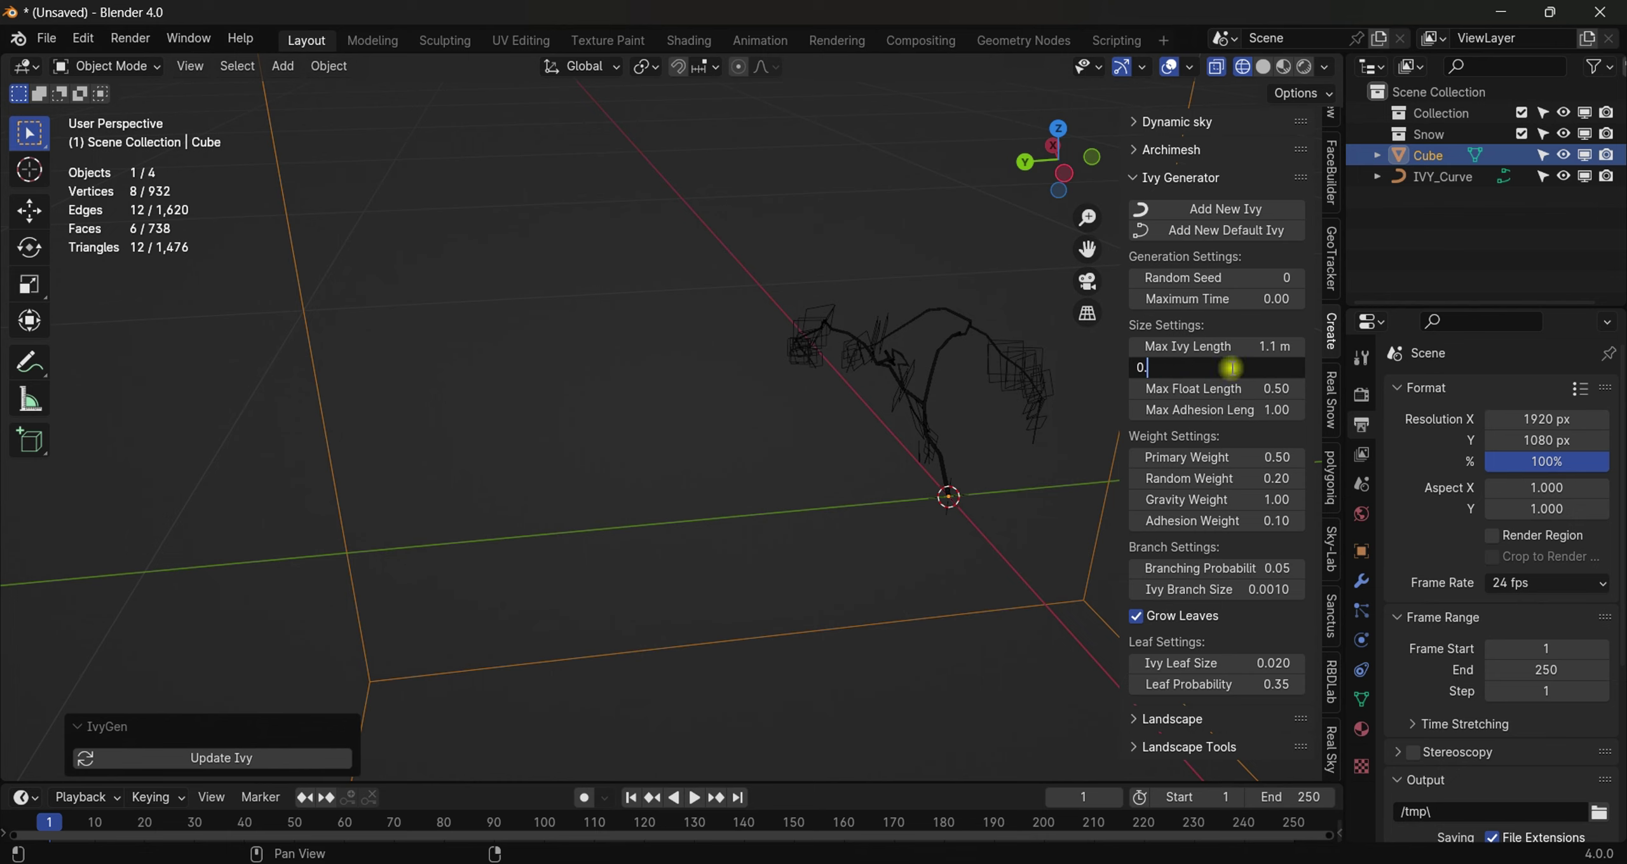
key(Return)
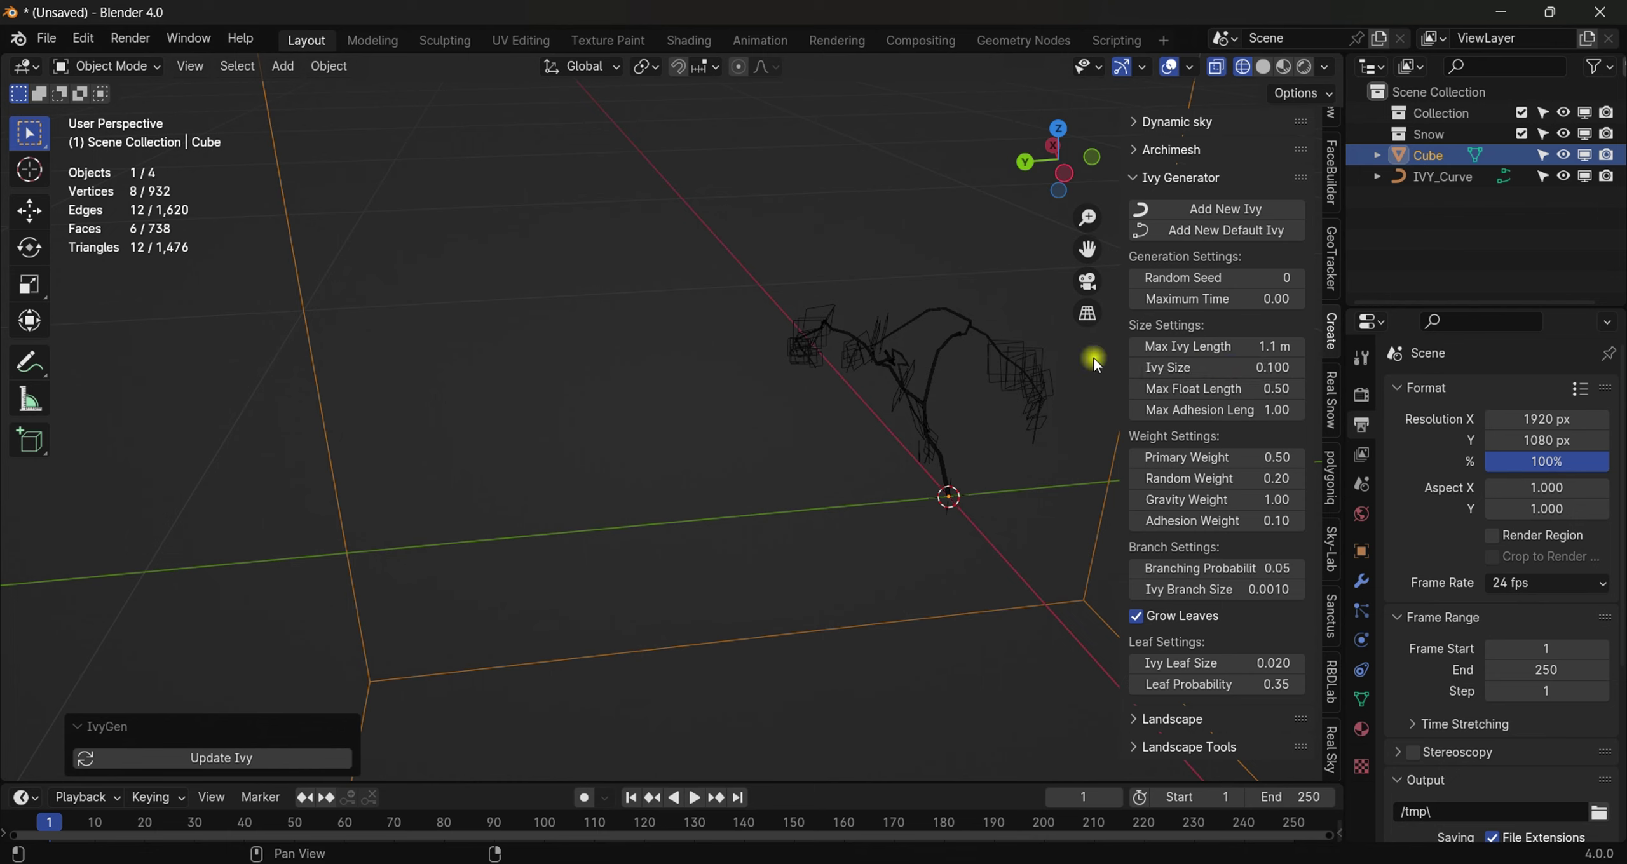
click(173, 757)
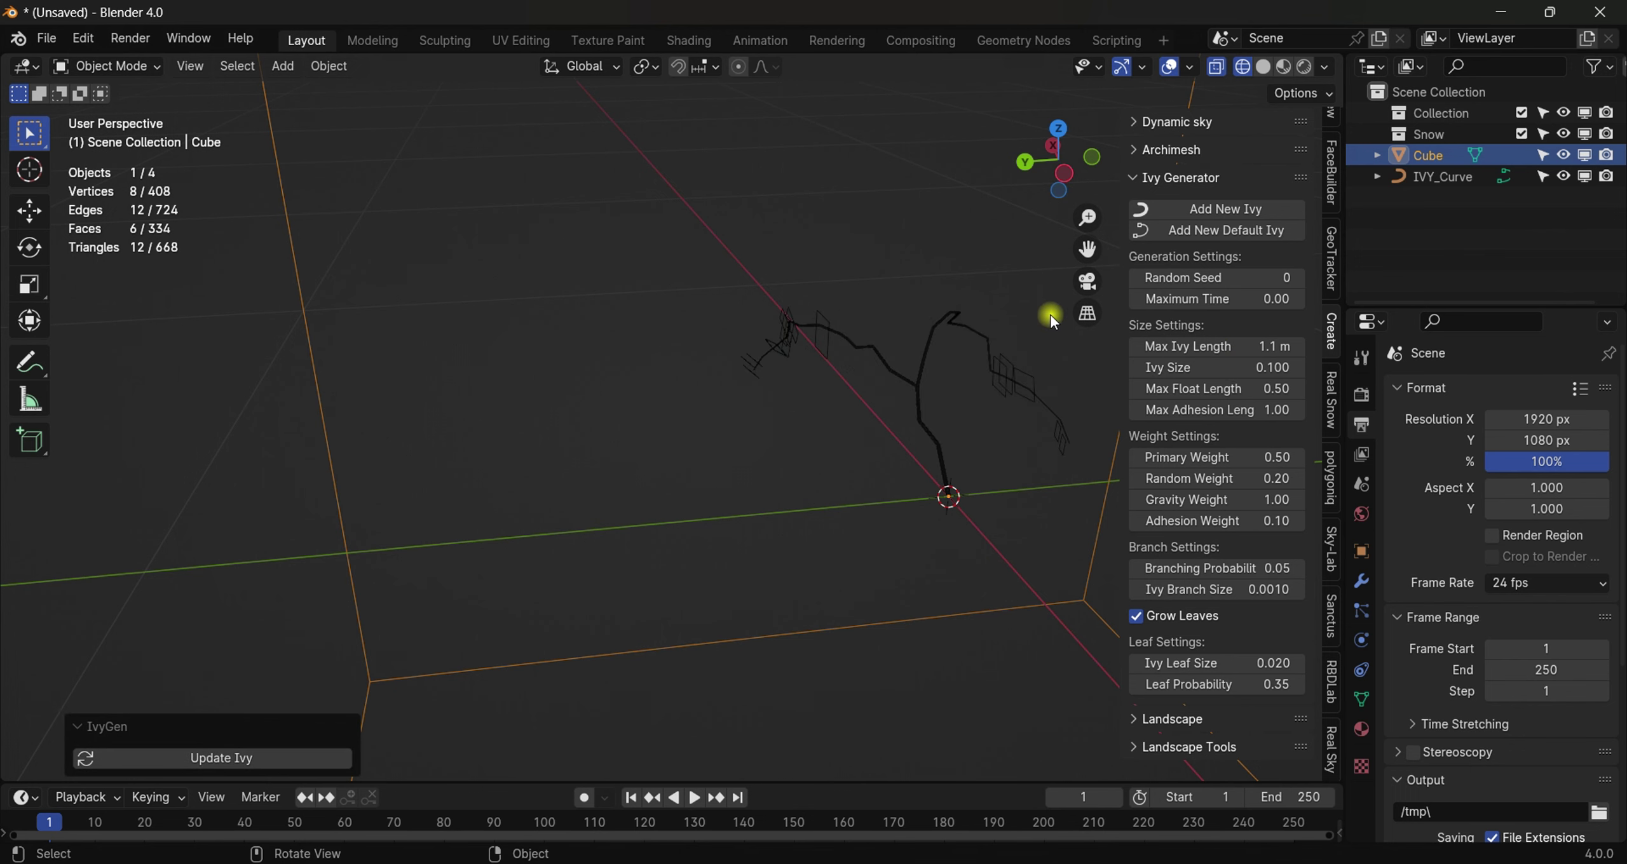
scroll(834, 416, down, 5)
middle_drag(834, 416, 856, 416)
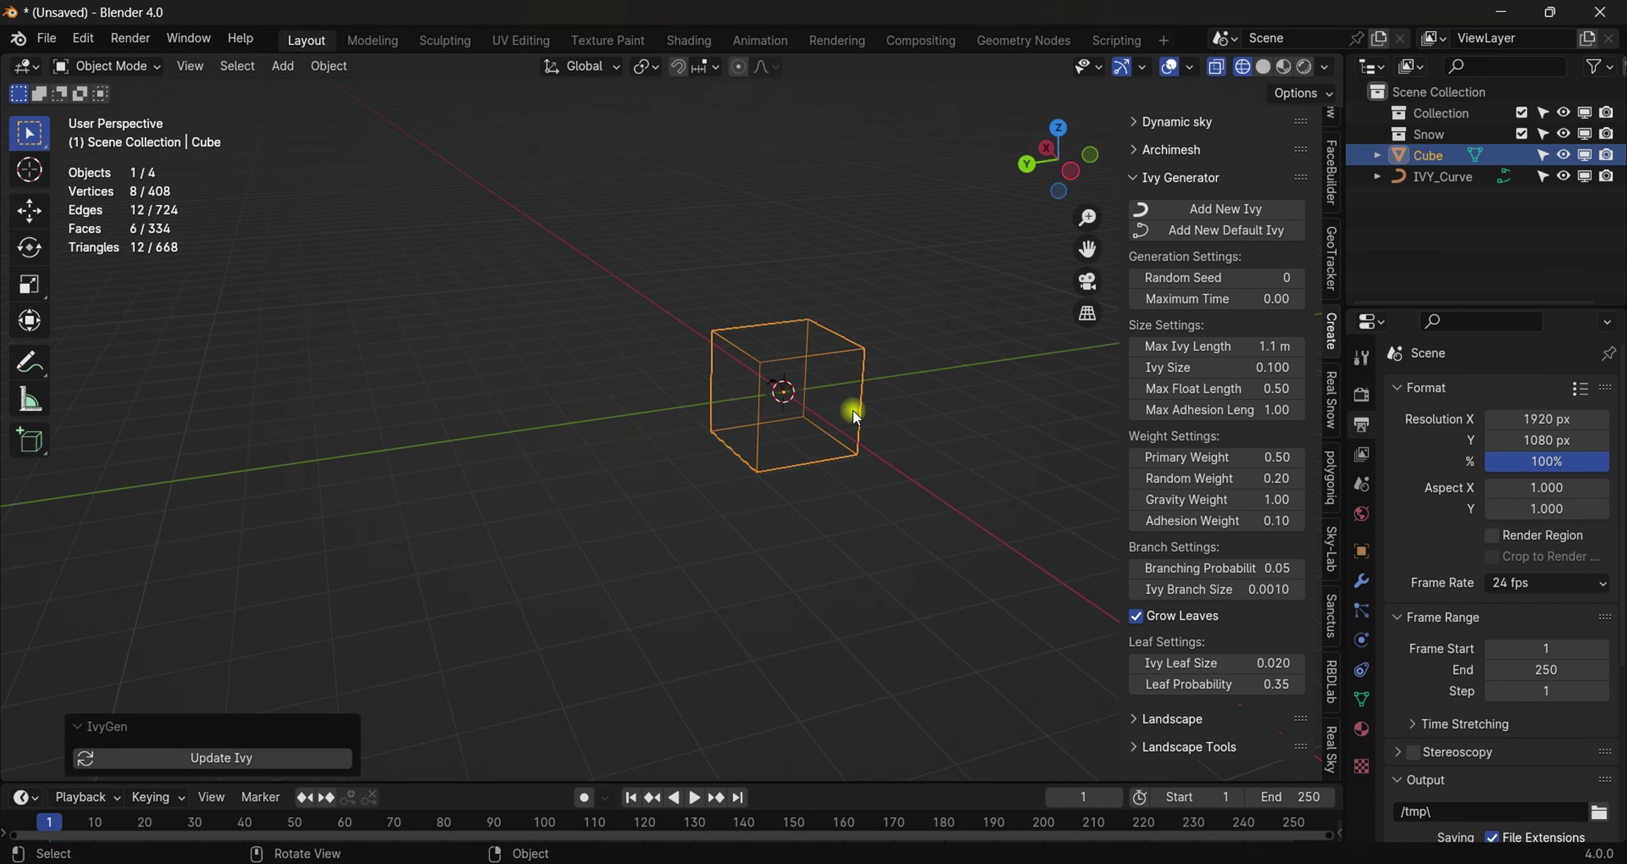